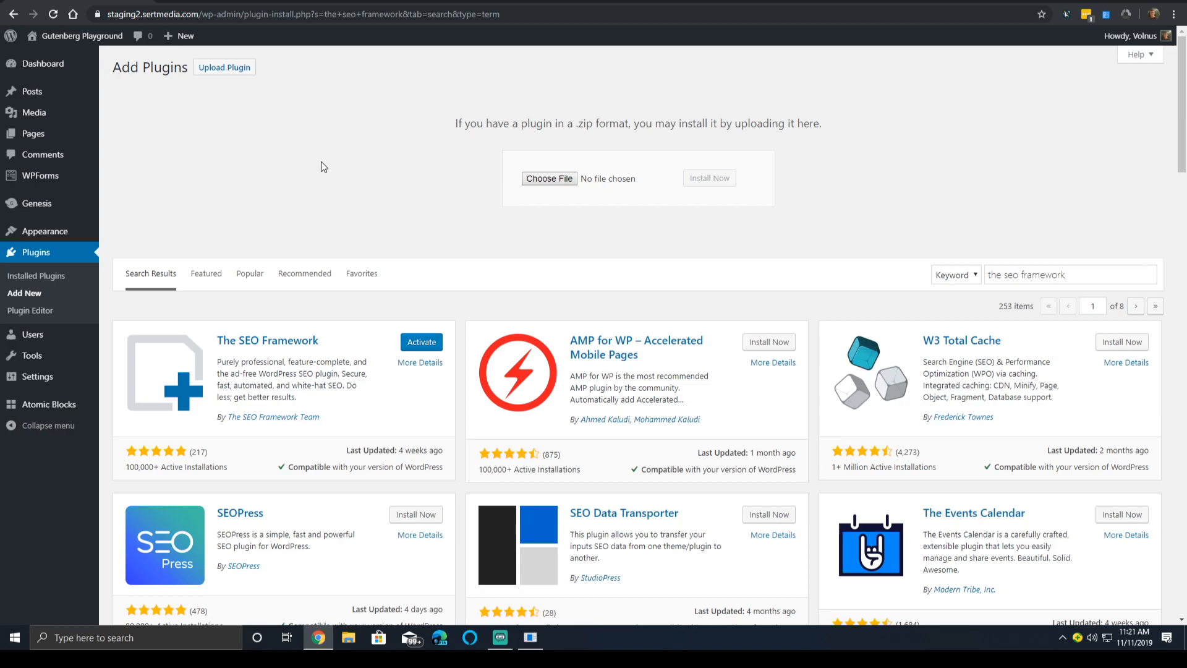
Step: Activate The SEO Framework plugin and open its settings
{"action": "left_click", "coordinate": [421, 343]}
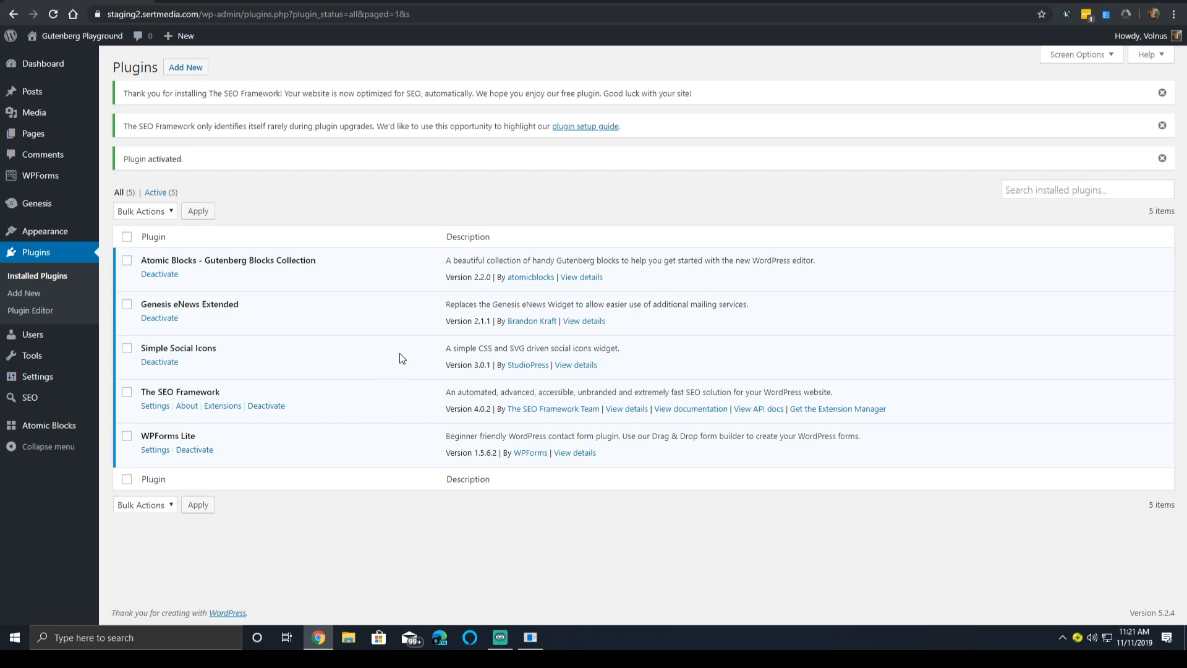
{"action": "left_click", "coordinate": [155, 406]}
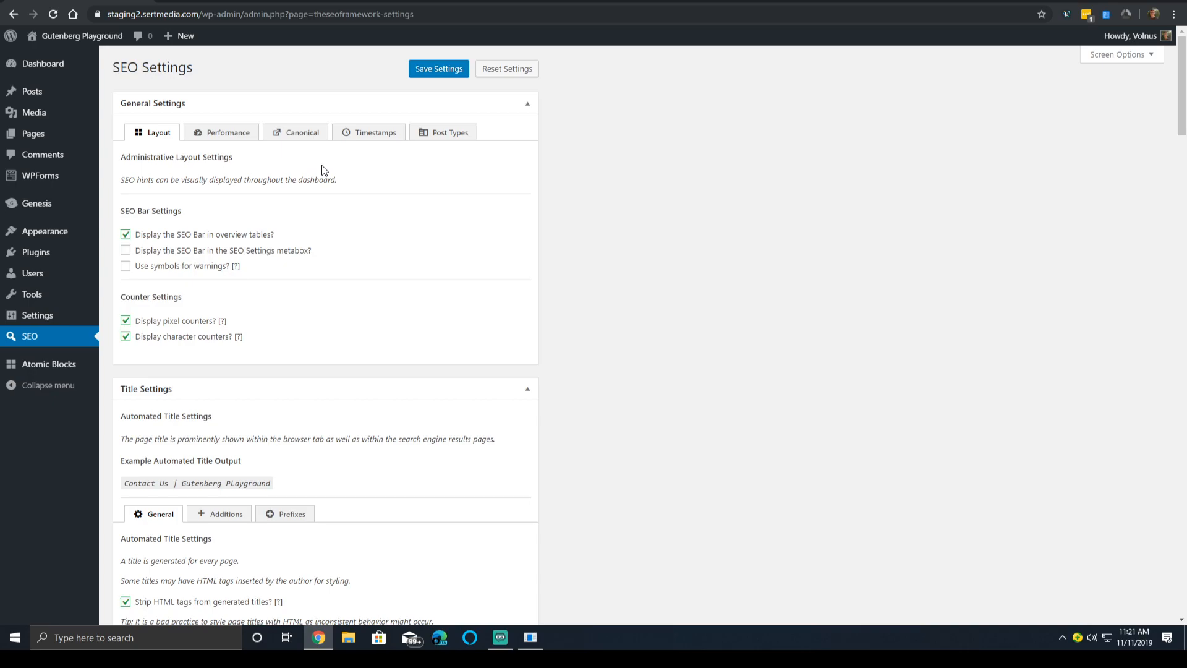
Step: Enable the SEO Bar in the SEO Settings metabox and symbols for warnings, and save the SEO settings
{"action": "left_click", "coordinate": [305, 257]}
{"action": "mouse_move", "coordinate": [236, 268]}
{"action": "scroll", "coordinate": [214, 284], "scroll_direction": "down", "scroll_amount": 2}
{"action": "scroll", "coordinate": [213, 285], "scroll_direction": "down", "scroll_amount": 1}
{"action": "scroll", "coordinate": [233, 250], "scroll_direction": "up", "scroll_amount": 4}
{"action": "left_click", "coordinate": [193, 267]}
{"action": "scroll", "coordinate": [542, 240], "scroll_direction": "down", "scroll_amount": 5}
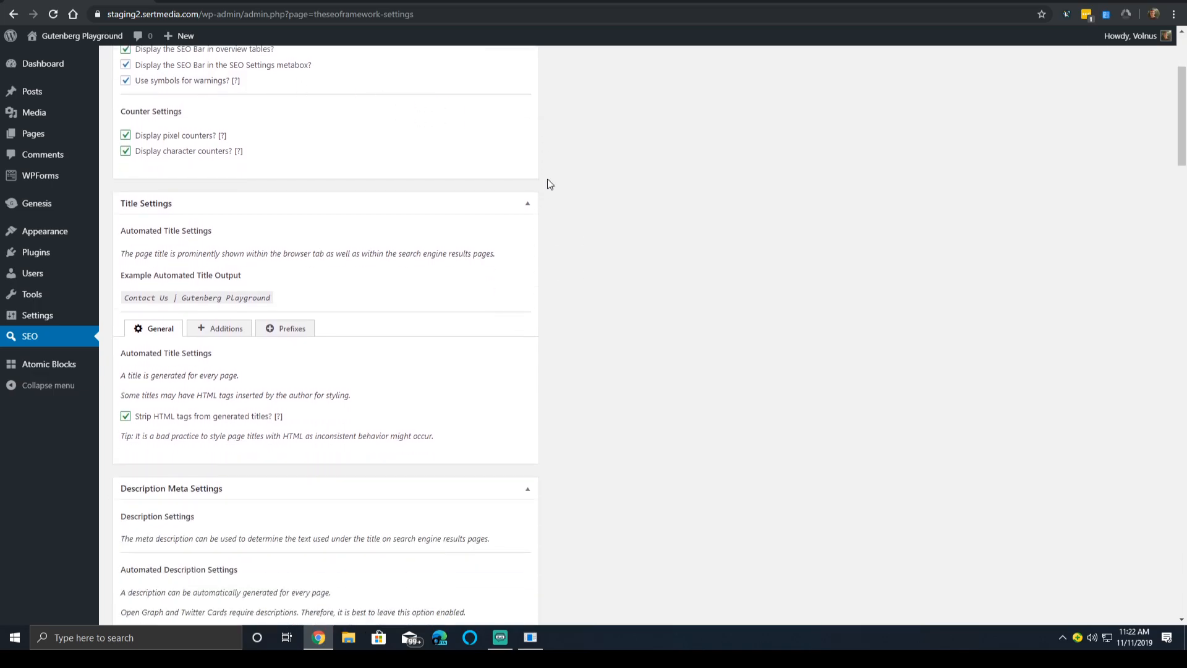
{"action": "scroll", "coordinate": [547, 167], "scroll_direction": "down", "scroll_amount": 12}
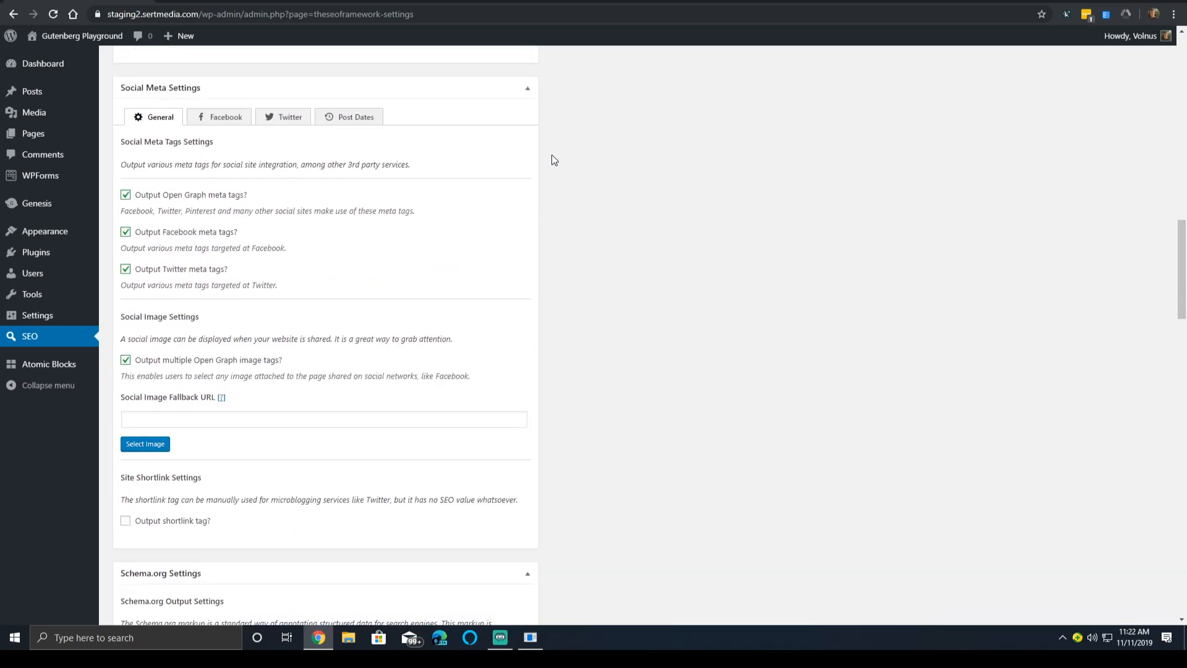
{"action": "scroll", "coordinate": [570, 138], "scroll_direction": "up", "scroll_amount": 17}
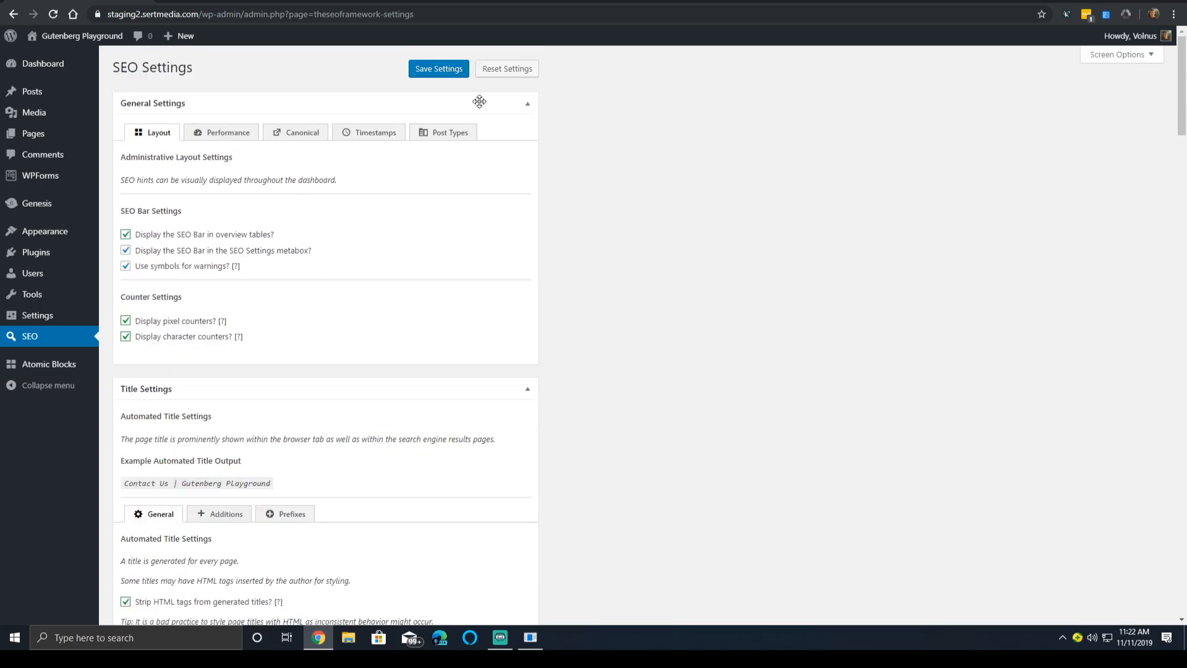
{"action": "left_click", "coordinate": [434, 75]}
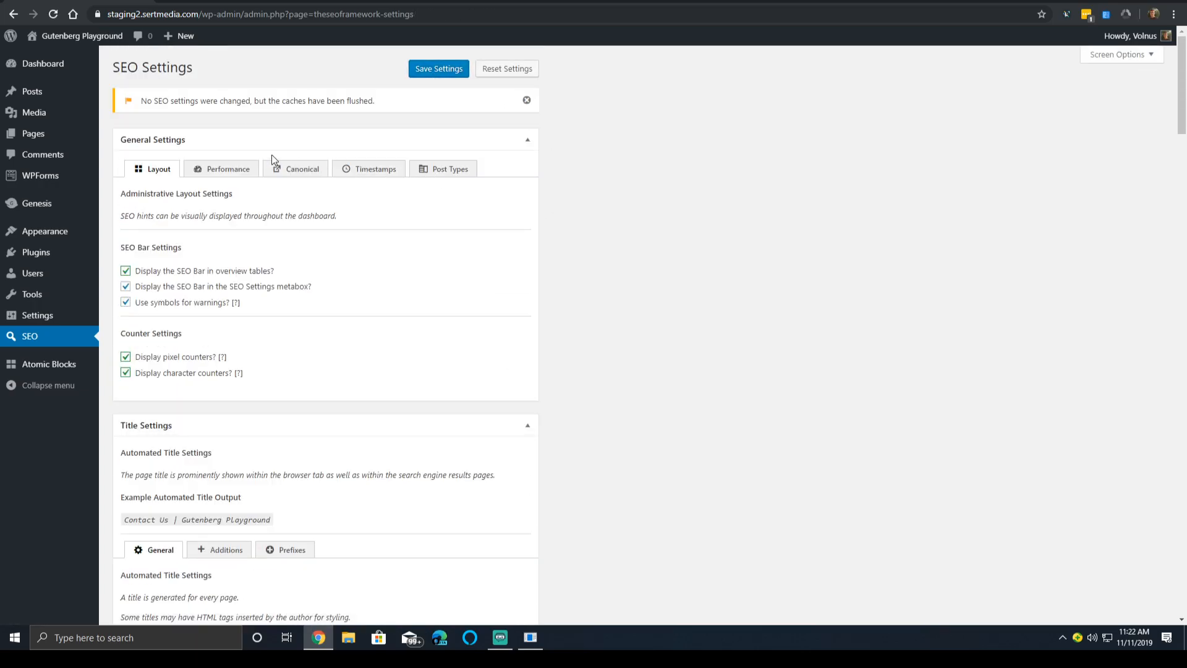
Step: Set the title separator to the short dash (–) in the additions of the Title Settings
{"action": "scroll", "coordinate": [269, 216], "scroll_direction": "down", "scroll_amount": 3}
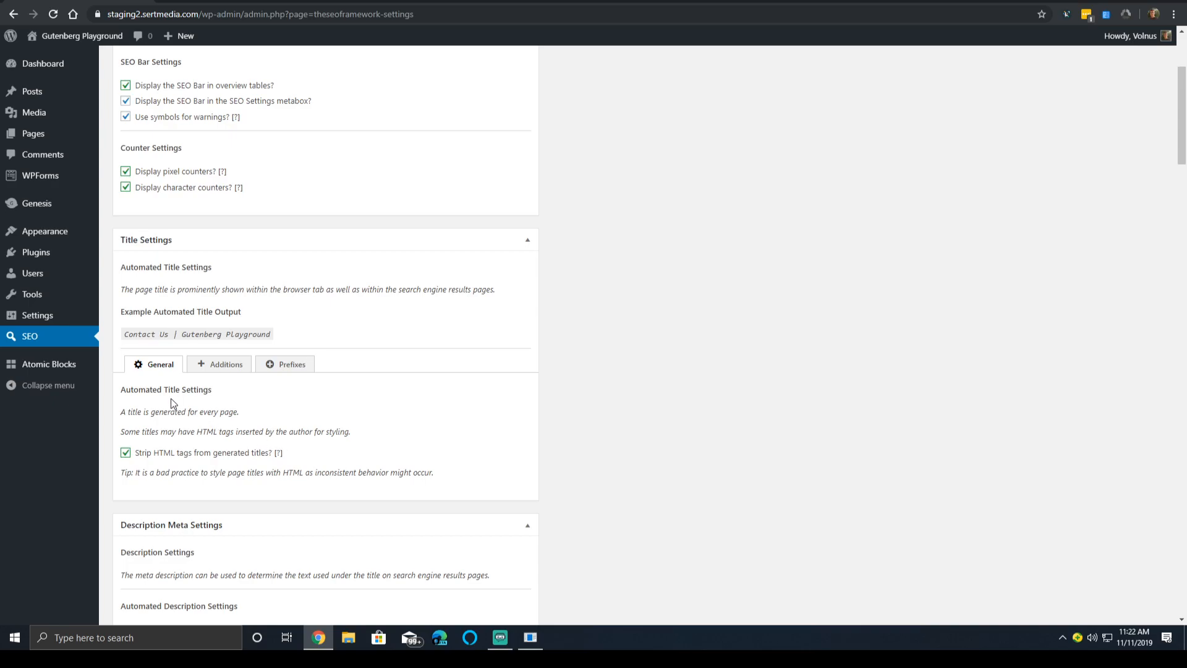
{"action": "left_click", "coordinate": [227, 366]}
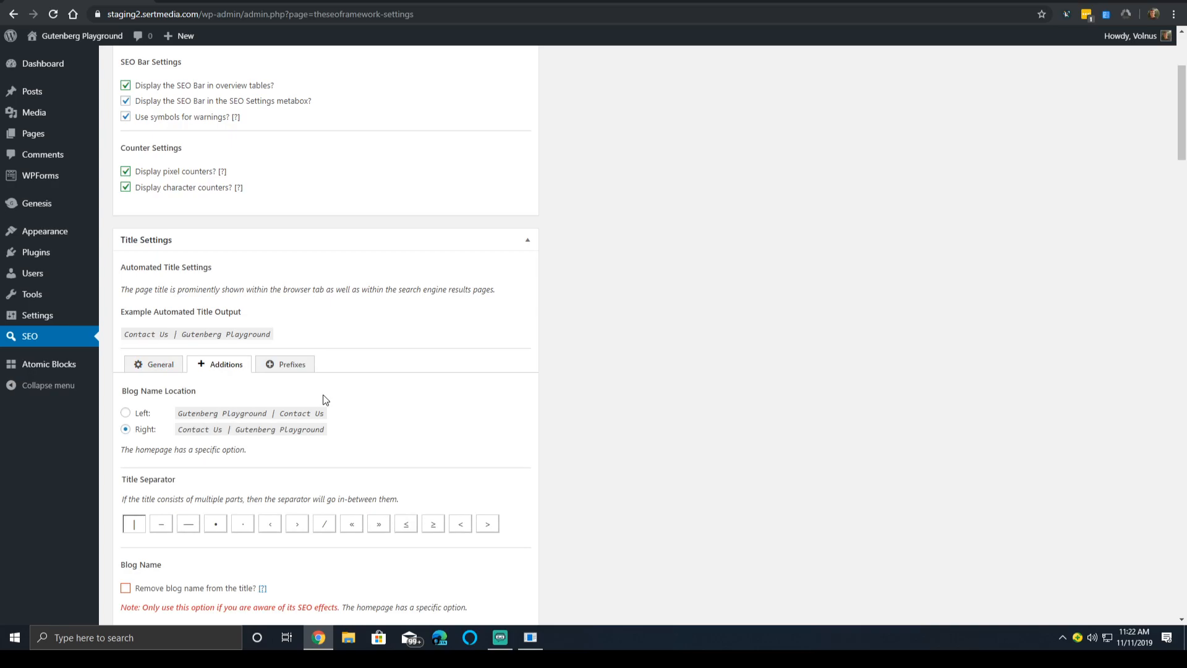
{"action": "scroll", "coordinate": [178, 400], "scroll_direction": "down", "scroll_amount": 2}
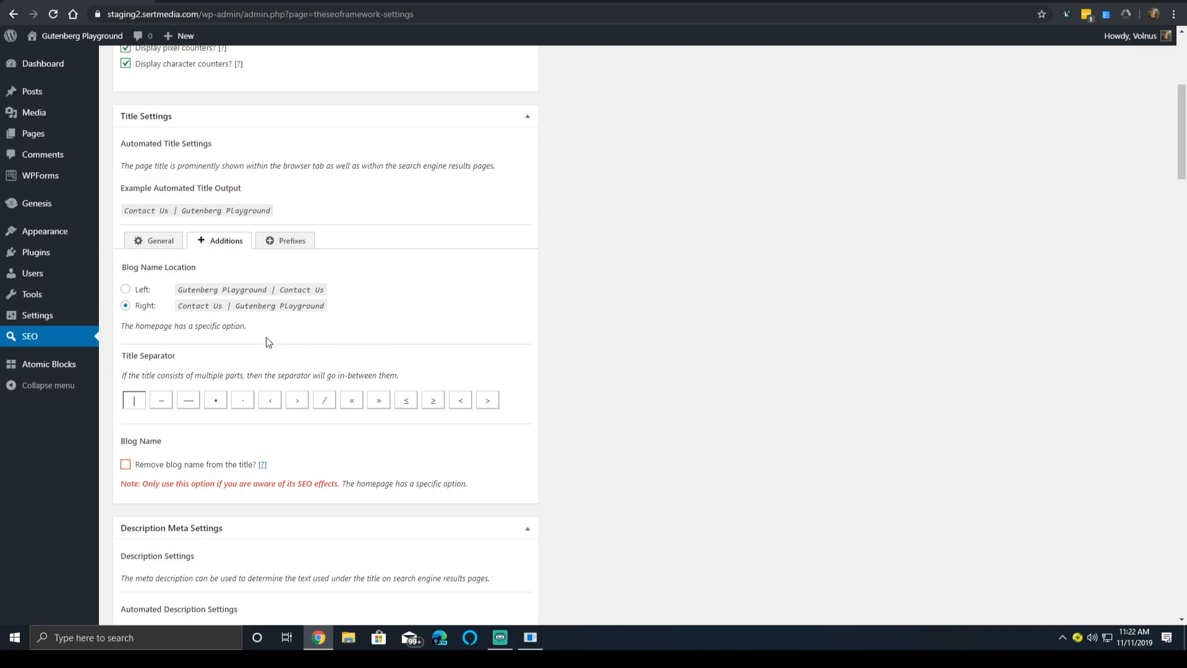
{"action": "left_click", "coordinate": [379, 401]}
{"action": "left_click", "coordinate": [165, 405]}
Step: Enable removal of term type prefixes from archive titles in the Title Settings
{"action": "double_click", "coordinate": [294, 242]}
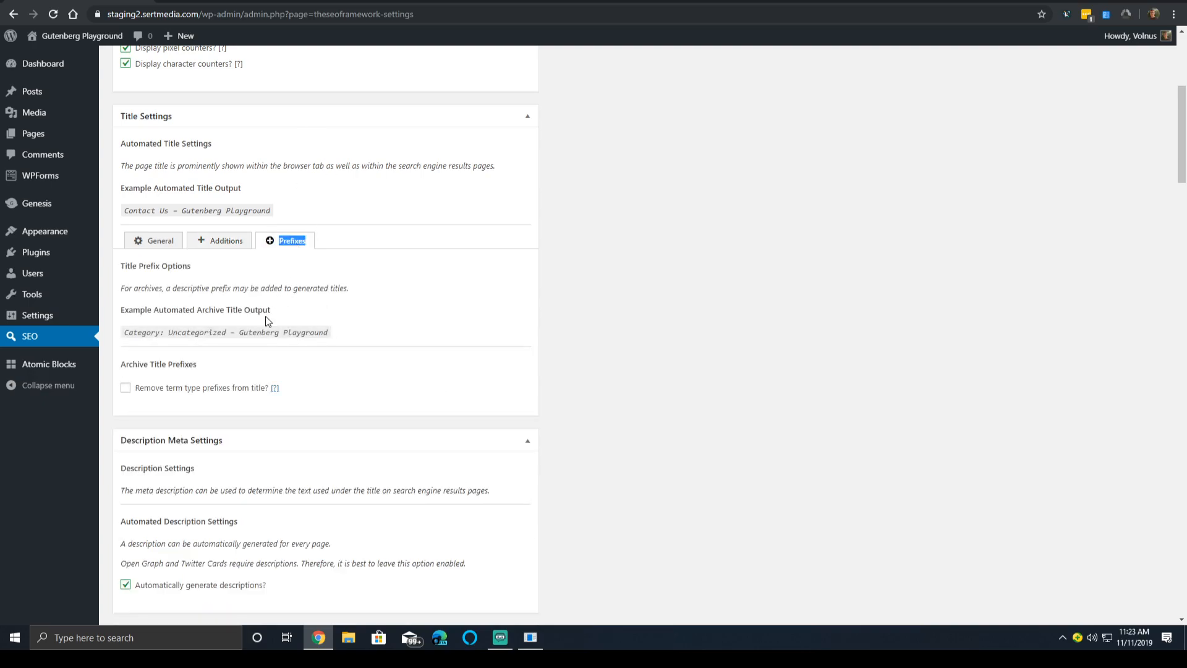
{"action": "triple_click", "coordinate": [213, 287]}
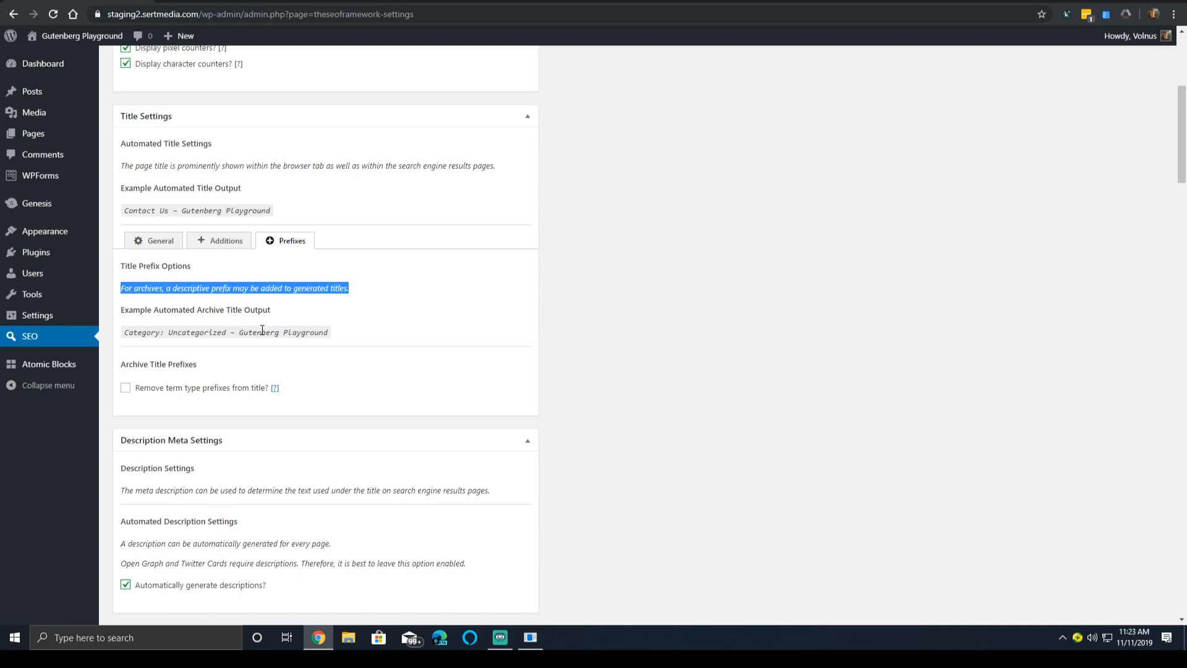
{"action": "left_click", "coordinate": [225, 388]}
{"action": "triple_click", "coordinate": [227, 392]}
{"action": "triple_click", "coordinate": [233, 390]}
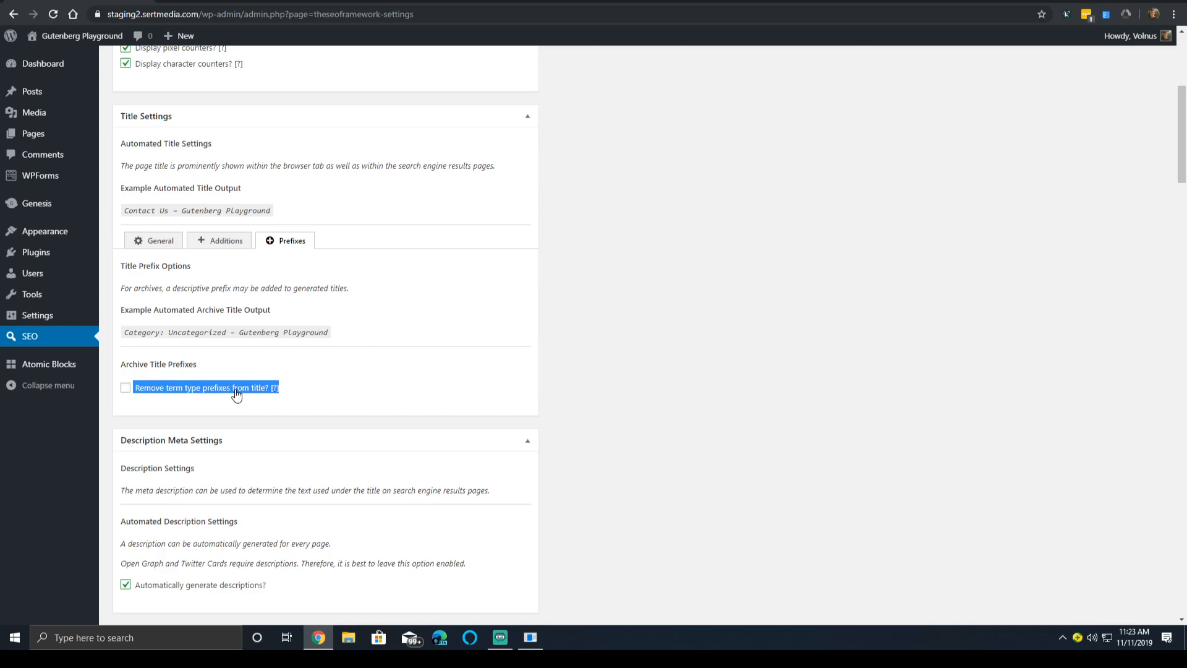
{"action": "triple_click", "coordinate": [236, 393]}
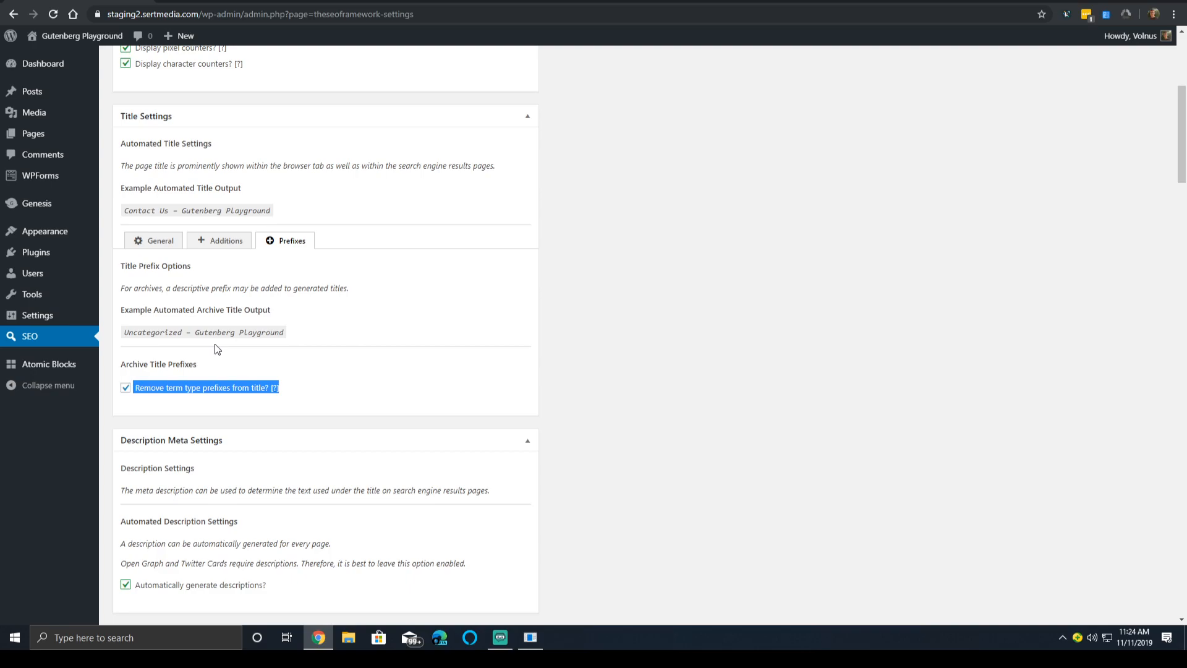
Step: Review the Description Meta Settings and the general, additions, social and robots options of the Homepage Settings
{"action": "scroll", "coordinate": [221, 347], "scroll_direction": "down", "scroll_amount": 2}
{"action": "scroll", "coordinate": [221, 346], "scroll_direction": "up", "scroll_amount": 2}
{"action": "scroll", "coordinate": [264, 359], "scroll_direction": "down", "scroll_amount": 3}
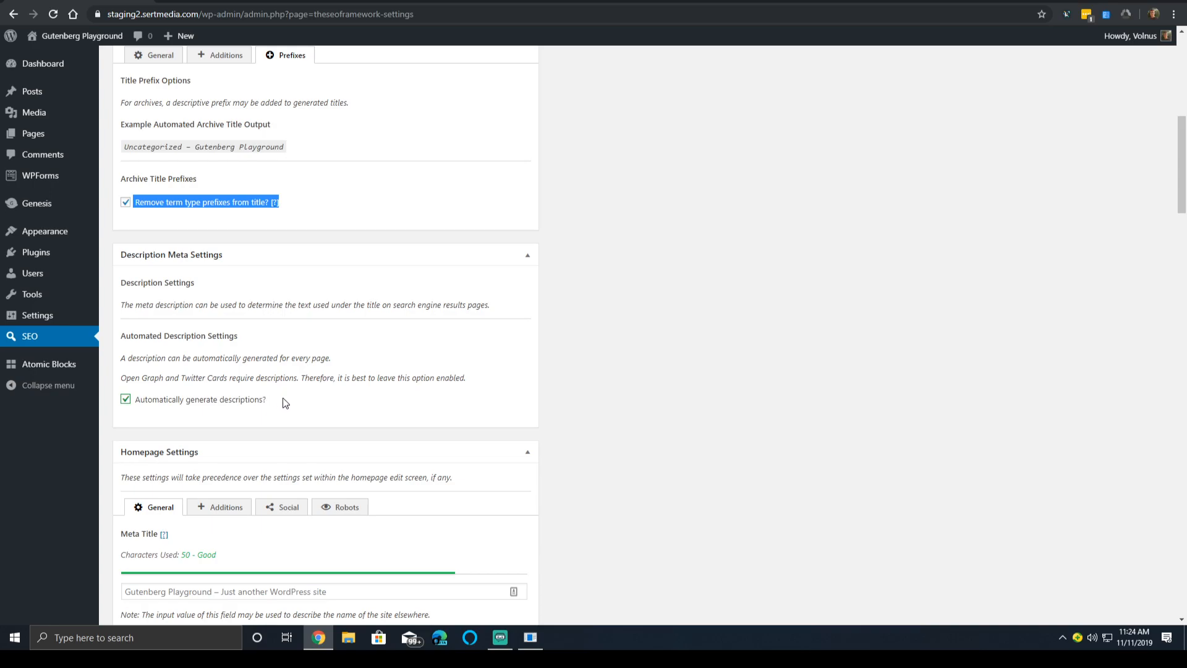
{"action": "scroll", "coordinate": [283, 399], "scroll_direction": "down", "scroll_amount": 3}
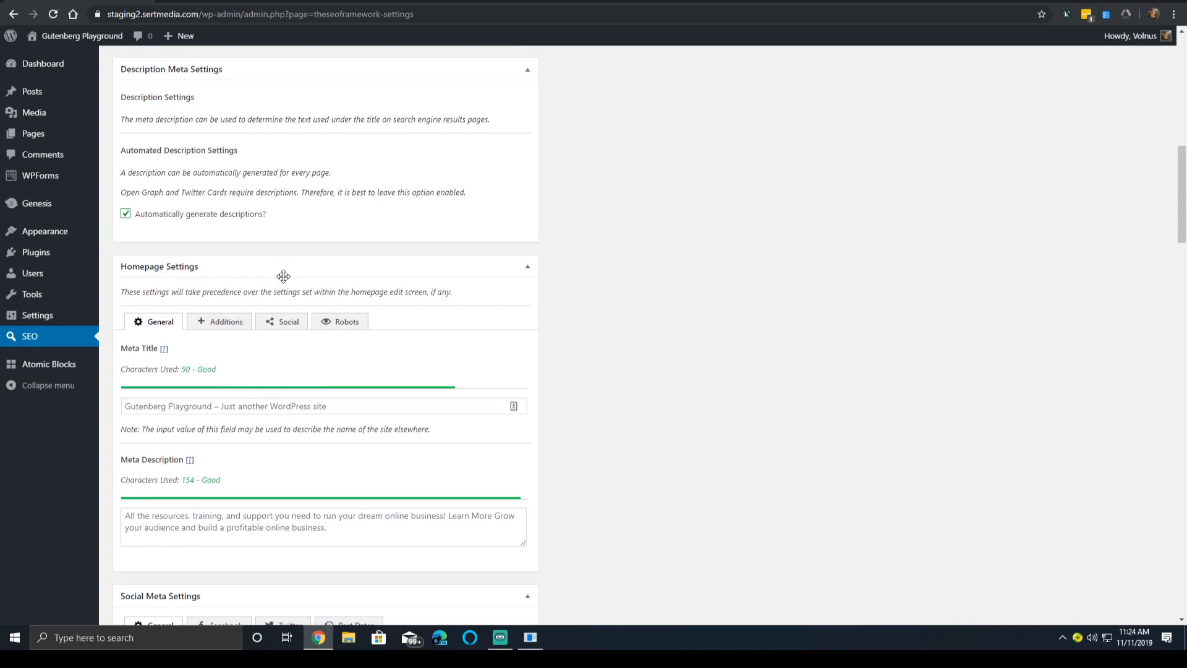
{"action": "scroll", "coordinate": [298, 307], "scroll_direction": "down", "scroll_amount": 3}
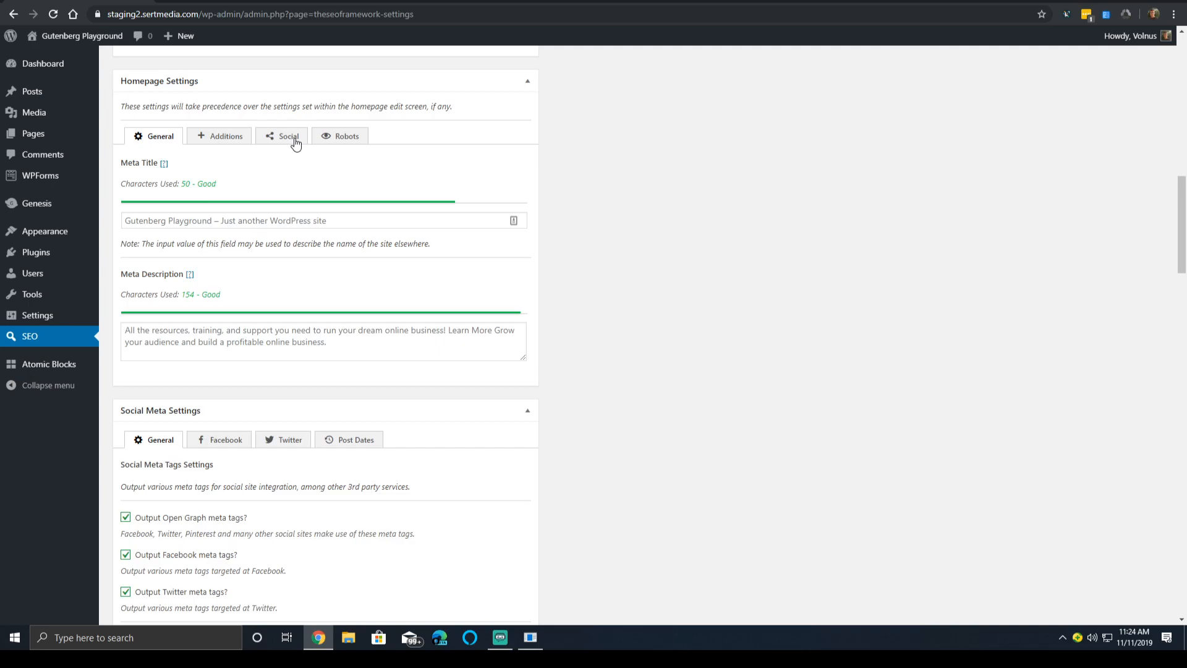
{"action": "left_click", "coordinate": [240, 139]}
{"action": "left_click", "coordinate": [276, 137]}
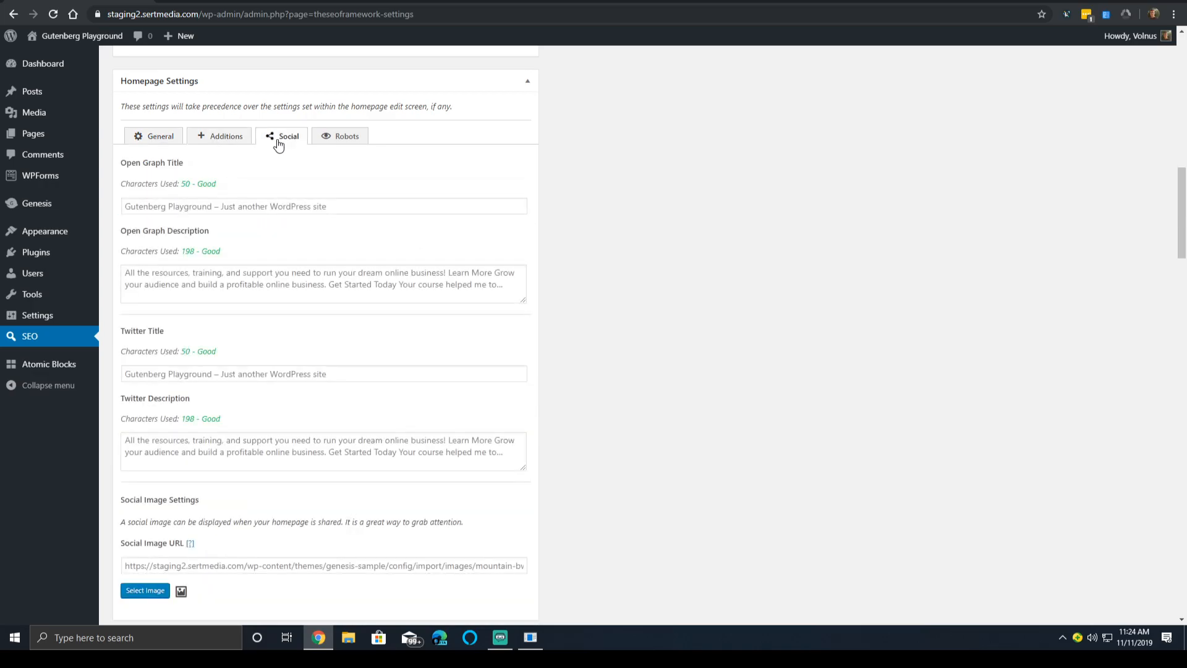
{"action": "left_click", "coordinate": [338, 137]}
{"action": "left_click", "coordinate": [159, 136]}
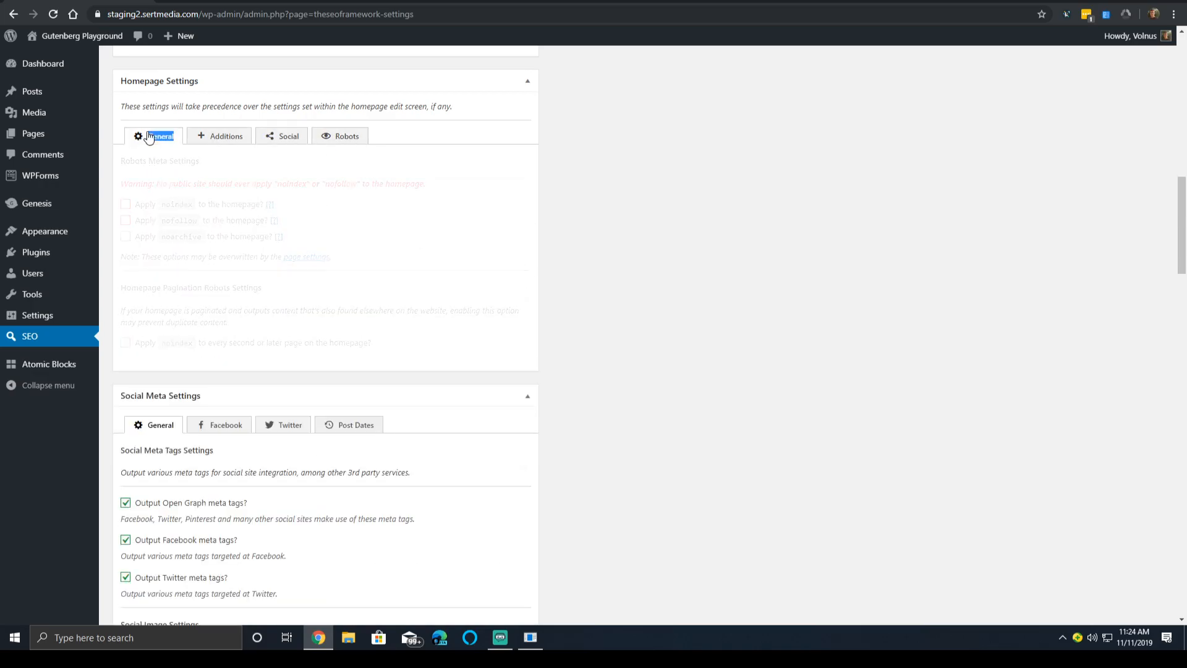
Step: Look over the general Social Meta Settings, including the fallback image field, and enable output of the shortlink tag
{"action": "scroll", "coordinate": [216, 164], "scroll_direction": "down", "scroll_amount": 8}
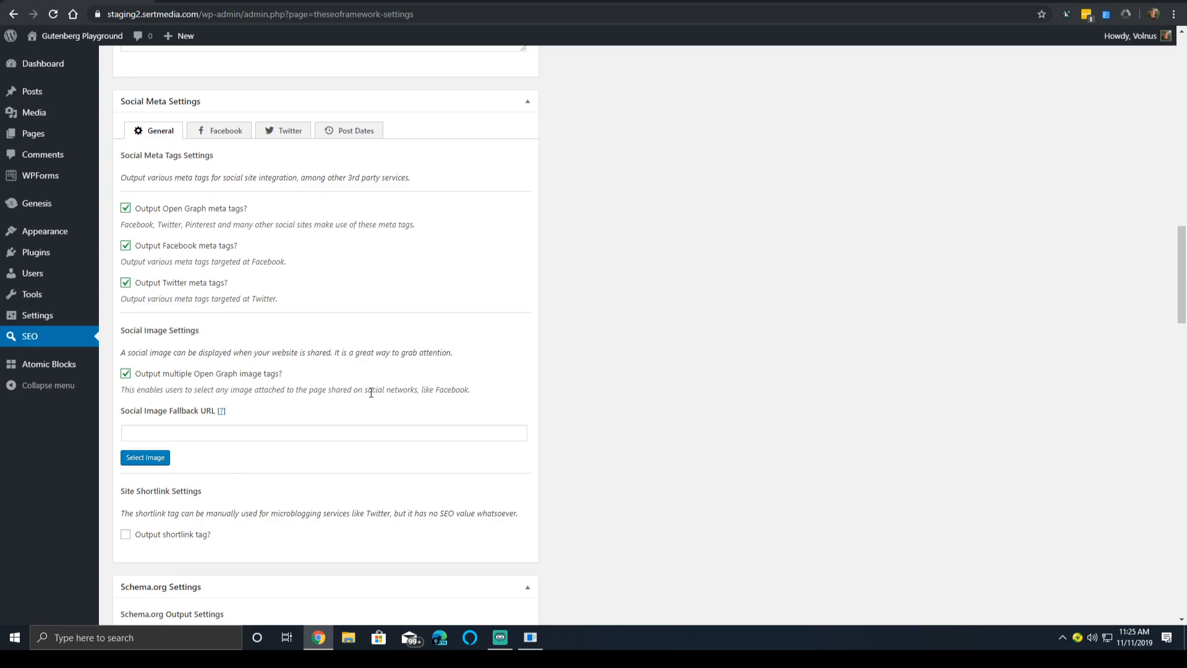
{"action": "scroll", "coordinate": [232, 437], "scroll_direction": "down", "scroll_amount": 1}
{"action": "left_click", "coordinate": [162, 372]}
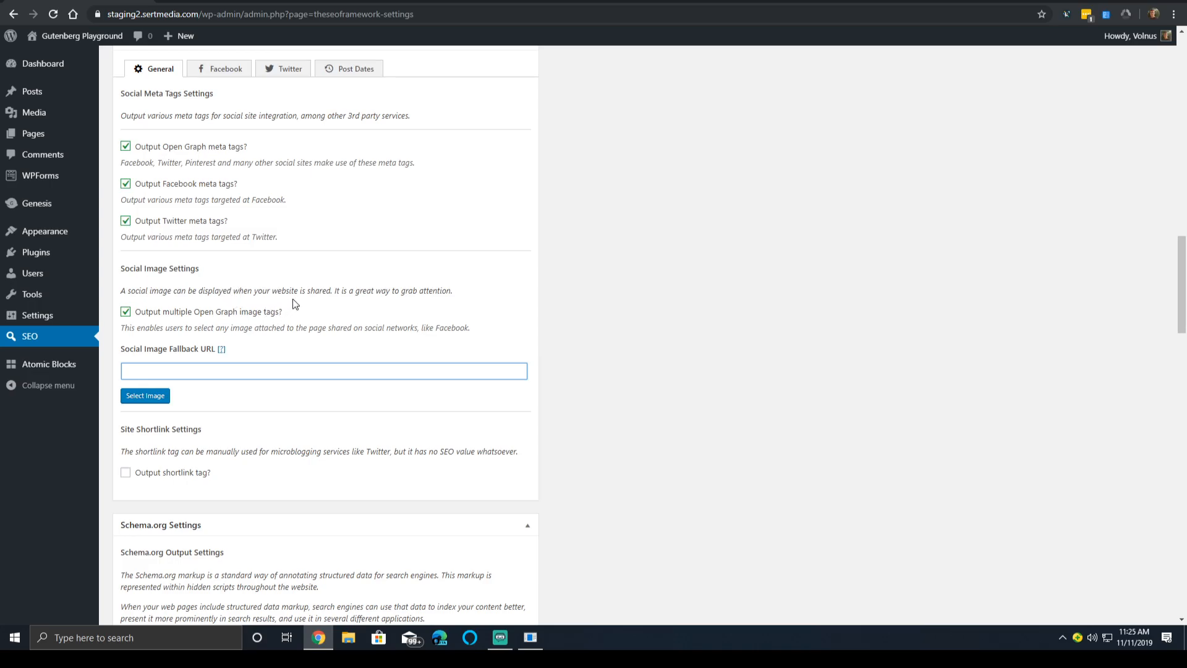
{"action": "mouse_move", "coordinate": [222, 350]}
{"action": "scroll", "coordinate": [189, 358], "scroll_direction": "down", "scroll_amount": 2}
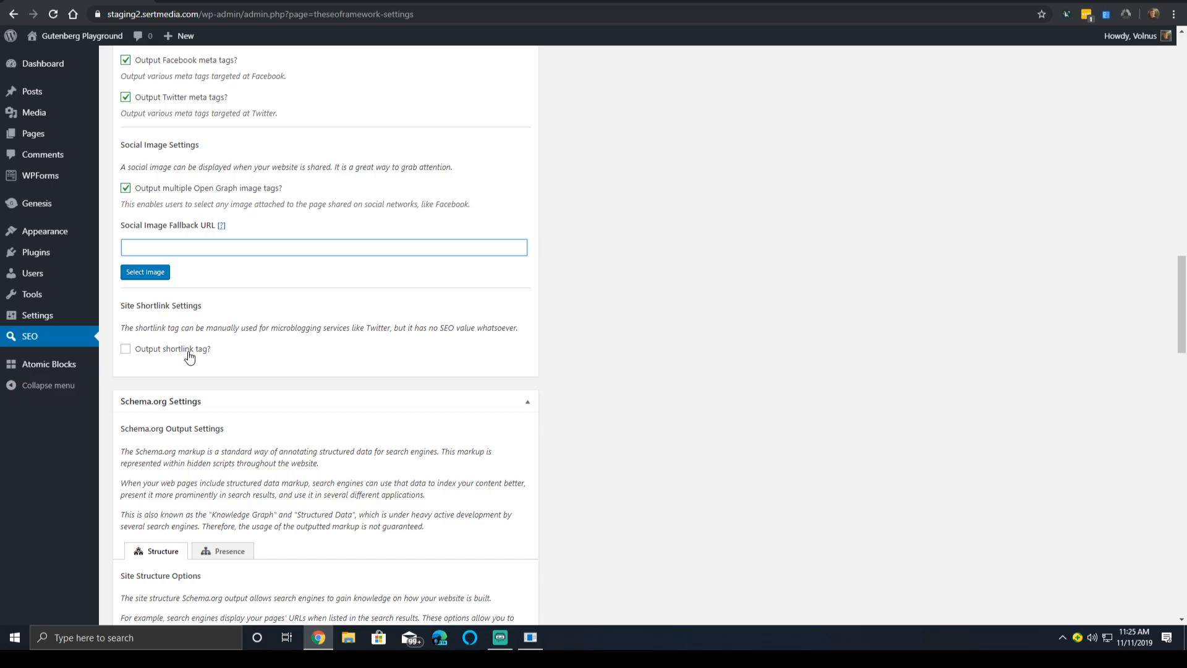
{"action": "left_click", "coordinate": [189, 350]}
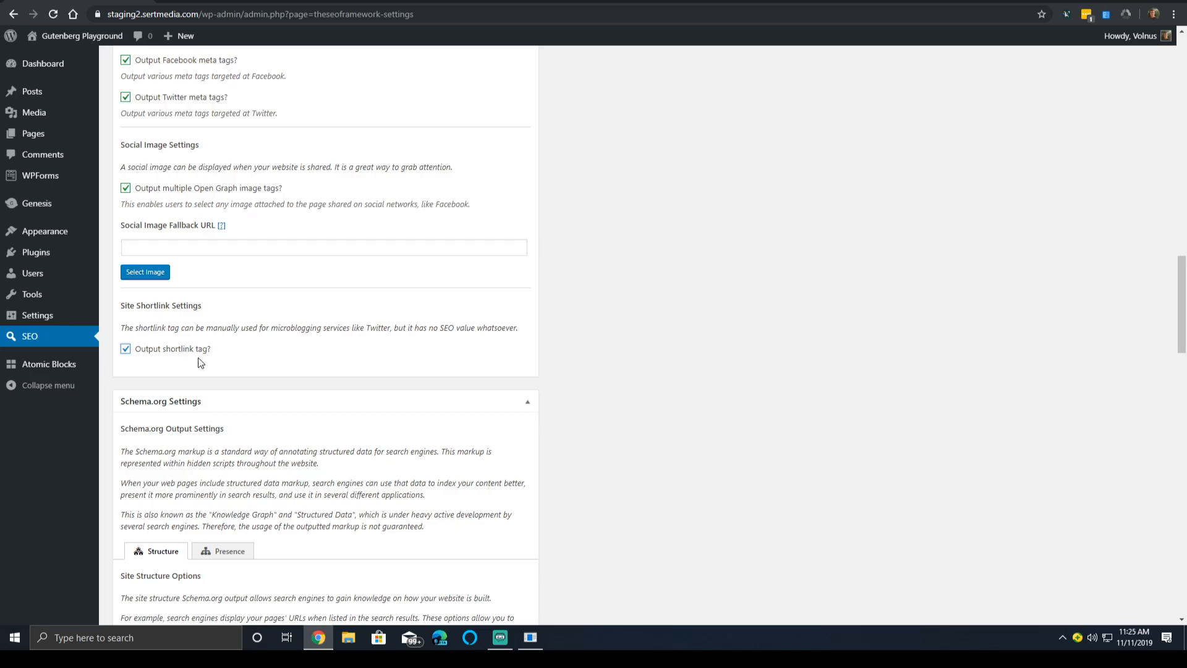
Step: Review the Schema.org structure and presence options, including what the website represents, the organization name, the logo and the connected social pages
{"action": "scroll", "coordinate": [302, 343], "scroll_direction": "down", "scroll_amount": 3}
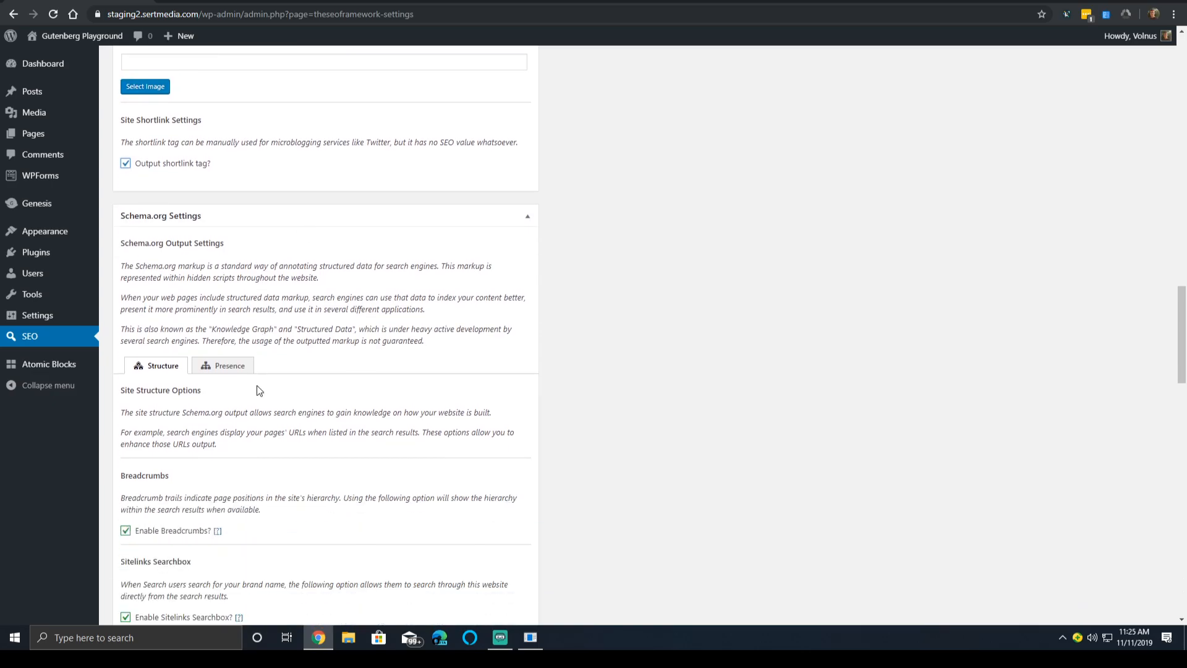
{"action": "scroll", "coordinate": [258, 386], "scroll_direction": "down", "scroll_amount": 2}
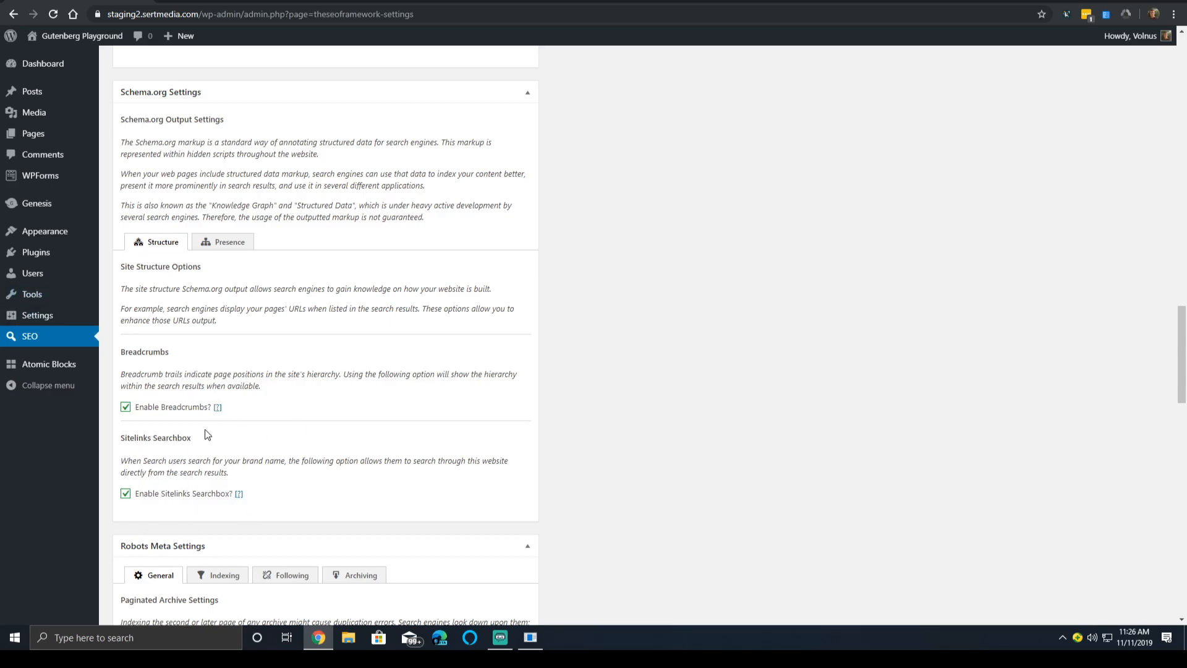
{"action": "left_click", "coordinate": [216, 245]}
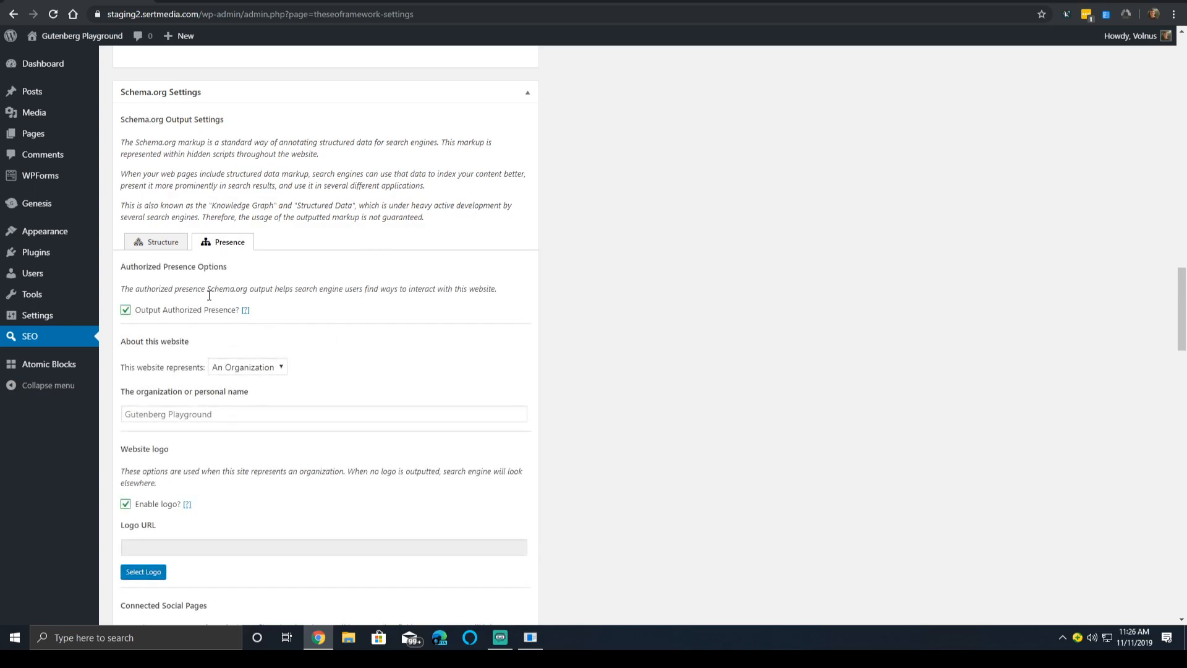
{"action": "left_click", "coordinate": [260, 366]}
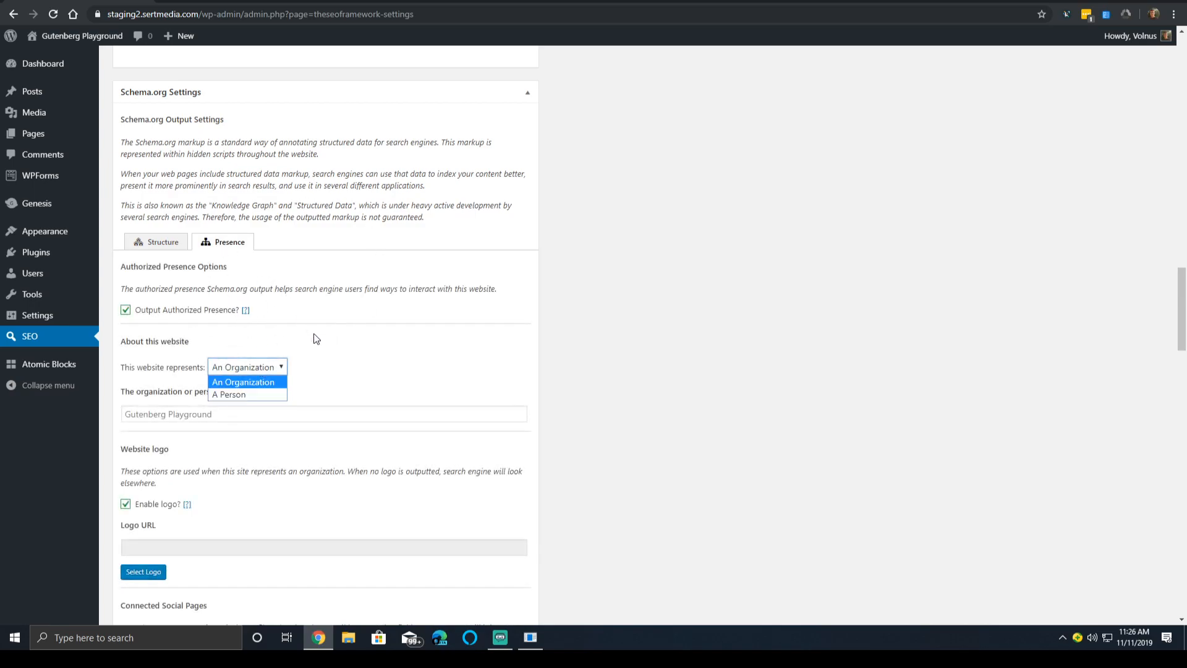
{"action": "left_click", "coordinate": [335, 327]}
{"action": "scroll", "coordinate": [335, 333], "scroll_direction": "down", "scroll_amount": 2}
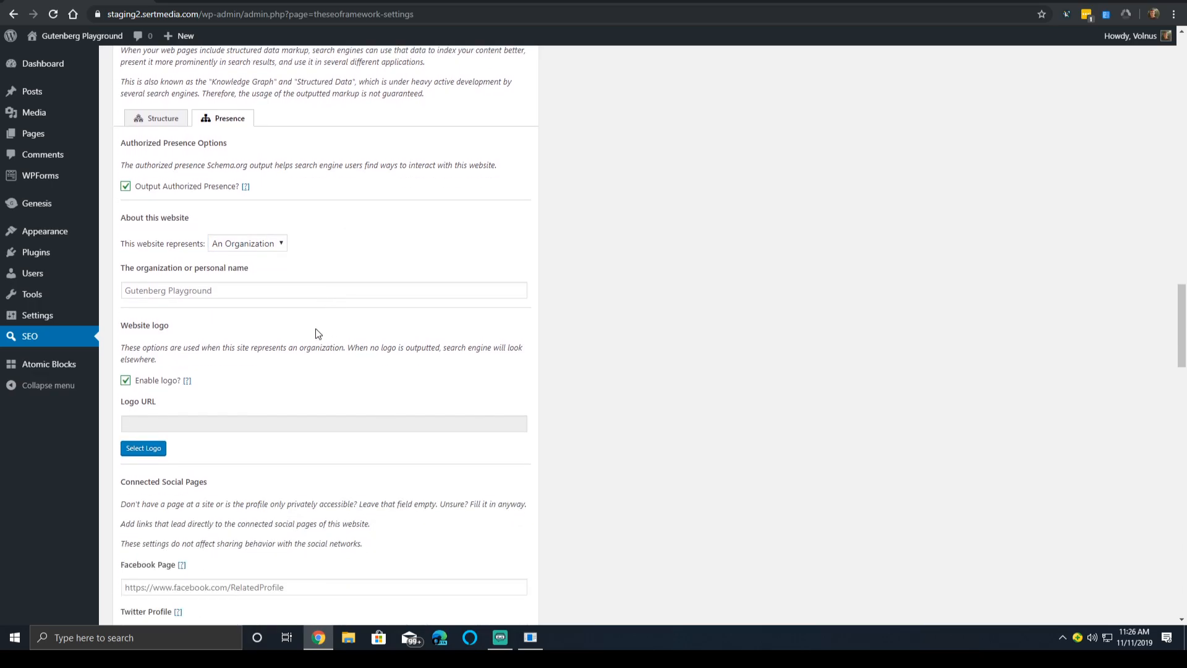
{"action": "left_click", "coordinate": [314, 289]}
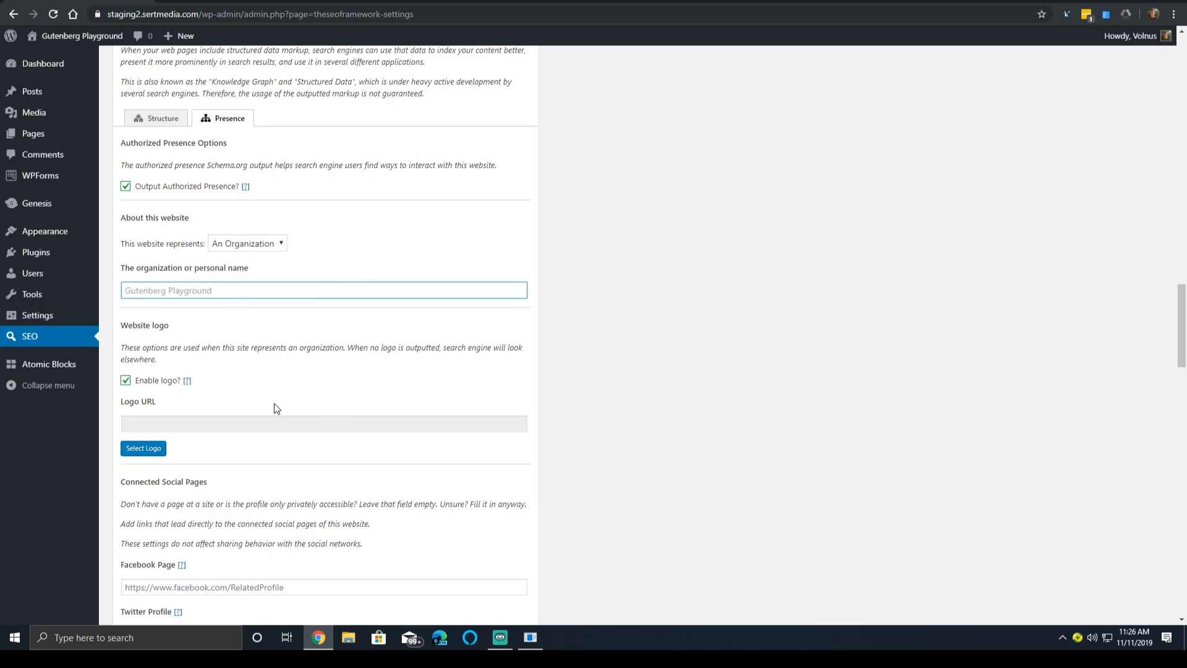
{"action": "scroll", "coordinate": [262, 371], "scroll_direction": "down", "scroll_amount": 2}
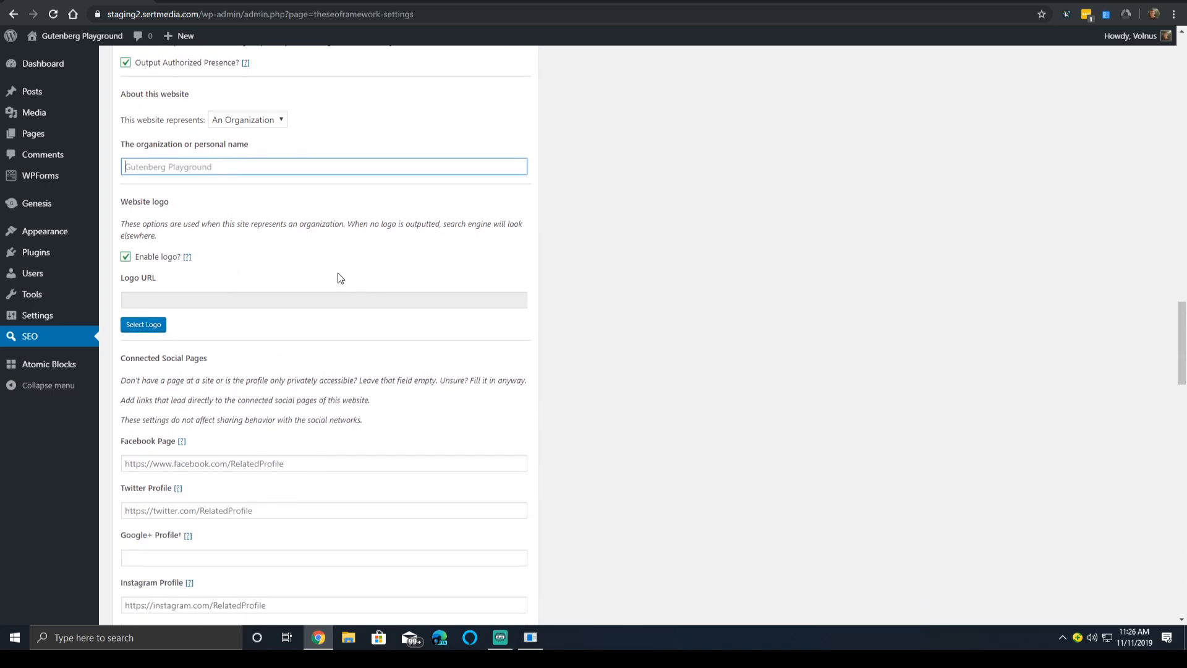
{"action": "scroll", "coordinate": [253, 308], "scroll_direction": "down", "scroll_amount": 2}
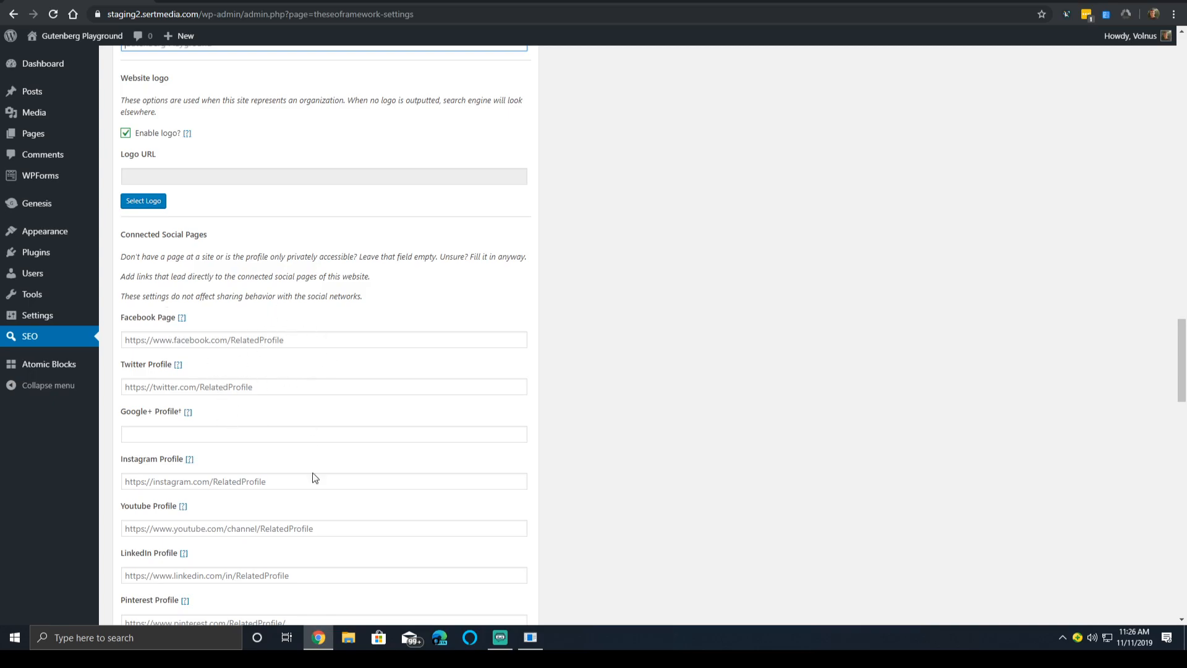
{"action": "scroll", "coordinate": [205, 468], "scroll_direction": "down", "scroll_amount": 5}
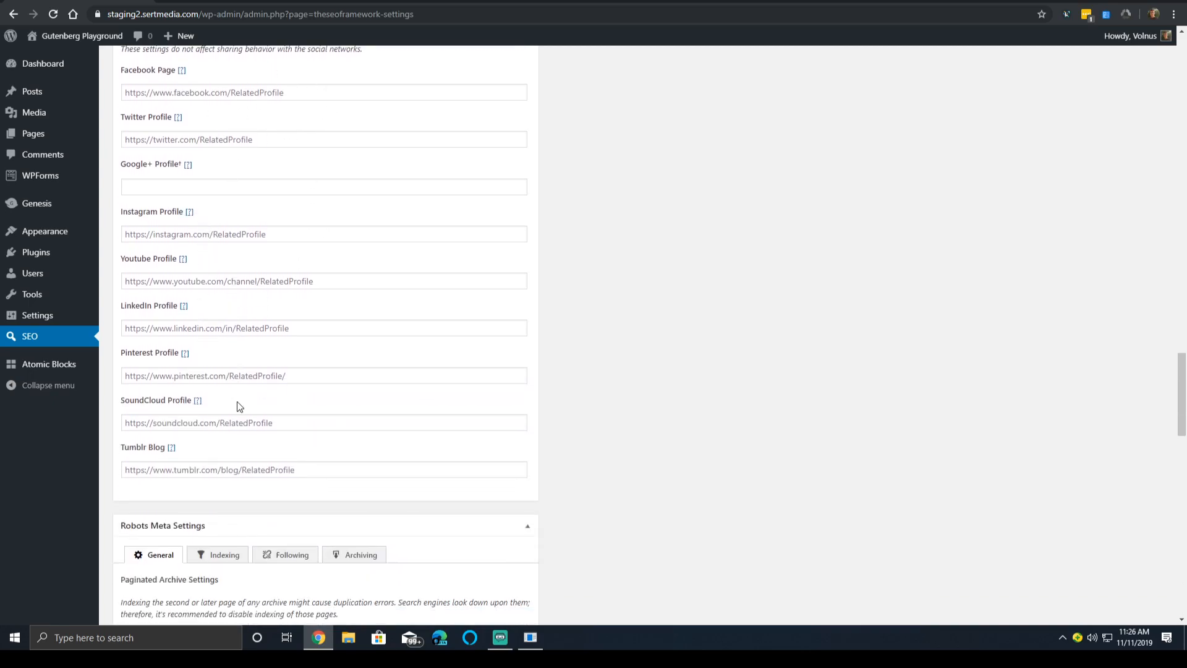
{"action": "scroll", "coordinate": [197, 128], "scroll_direction": "up", "scroll_amount": 1}
{"action": "mouse_move", "coordinate": [189, 165]}
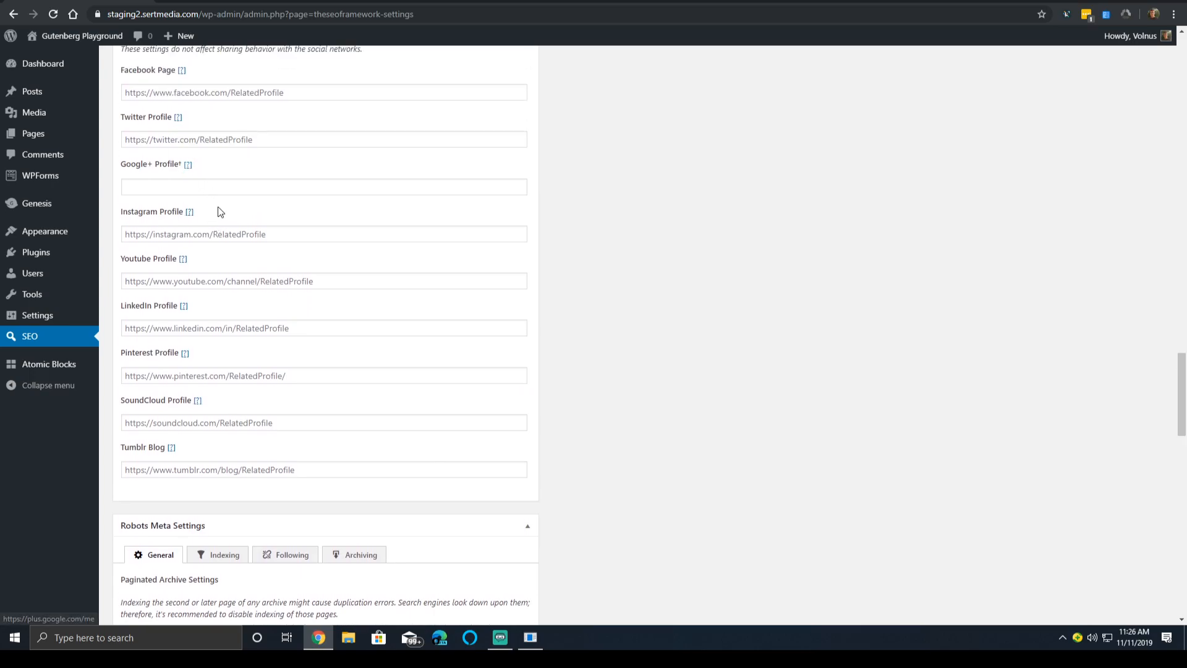
Step: Disable applying noindex to every second or later archive page in the general Robots Meta Settings
{"action": "scroll", "coordinate": [227, 234], "scroll_direction": "down", "scroll_amount": 4}
{"action": "scroll", "coordinate": [229, 237], "scroll_direction": "down", "scroll_amount": 1}
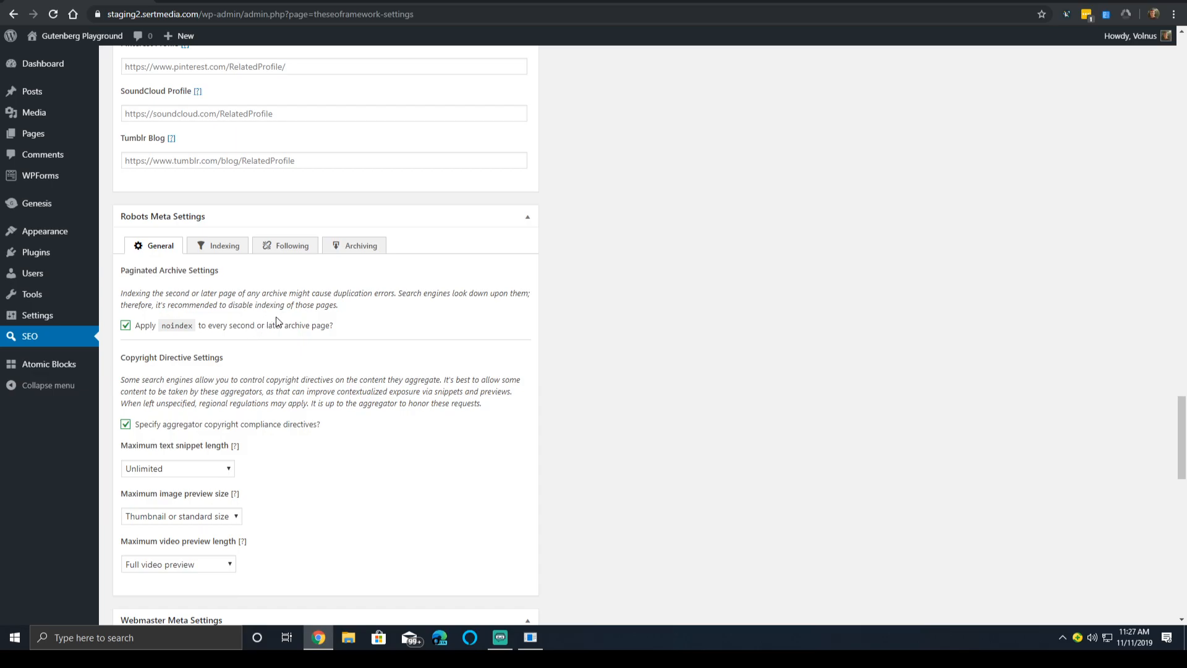
{"action": "left_click", "coordinate": [277, 329]}
Step: Look through the maximum text snippet length choices in the Copyright Directive Settings and keep Unlimited selected
{"action": "left_click", "coordinate": [206, 471]}
{"action": "scroll", "coordinate": [199, 393], "scroll_direction": "down", "scroll_amount": 20}
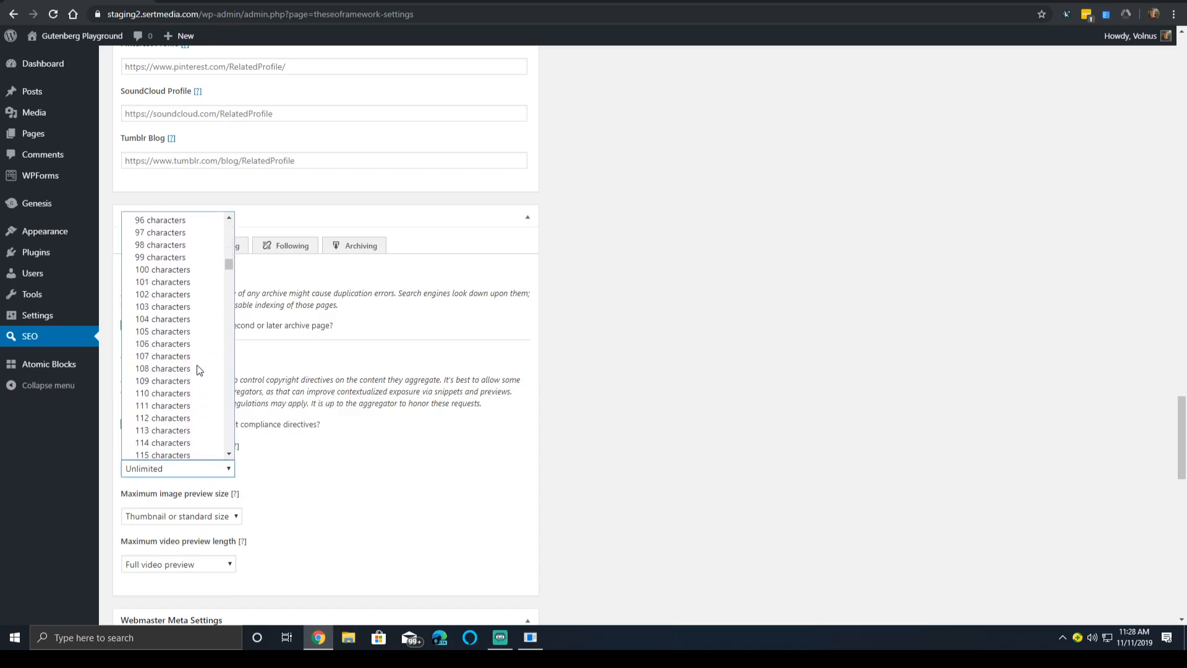
{"action": "scroll", "coordinate": [182, 378], "scroll_direction": "down", "scroll_amount": 12}
{"action": "scroll", "coordinate": [221, 347], "scroll_direction": "down", "scroll_amount": 20}
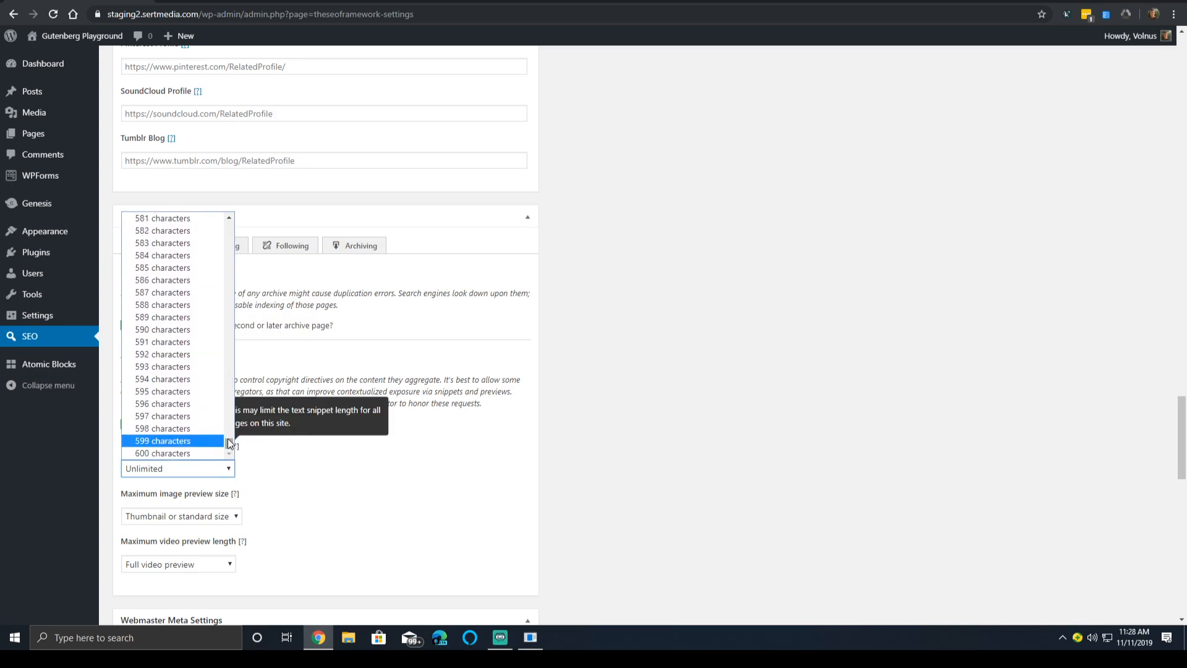
{"action": "left_click_drag", "start_coordinate": [231, 442], "coordinate": [202, 195]}
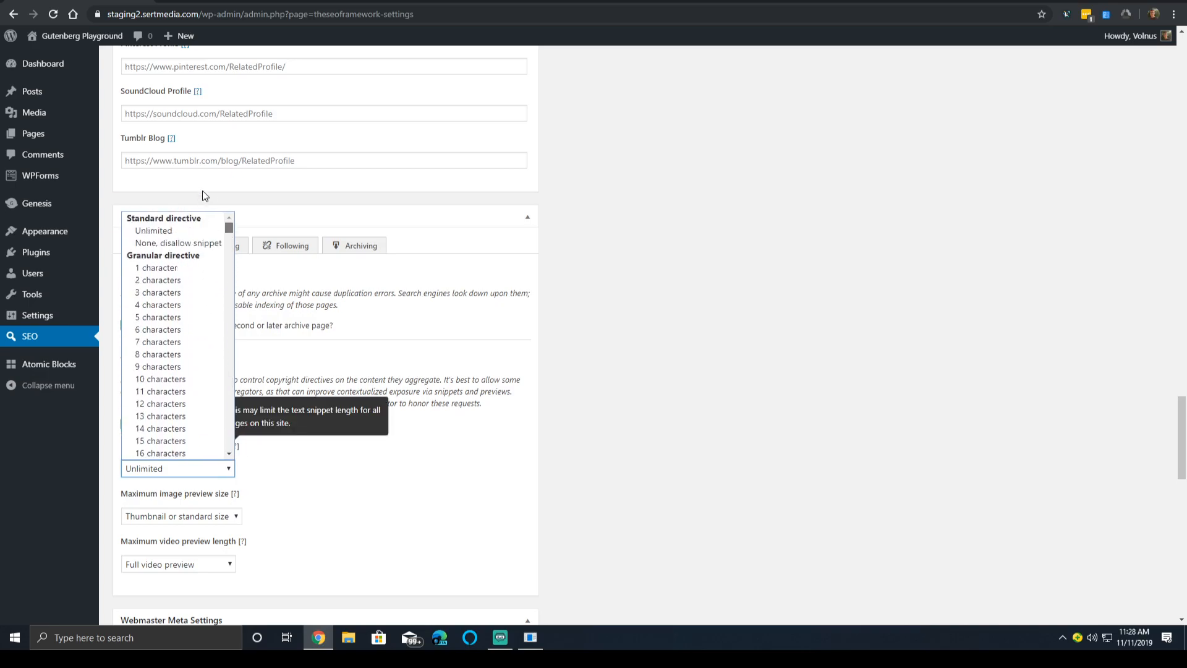
{"action": "left_click", "coordinate": [184, 229]}
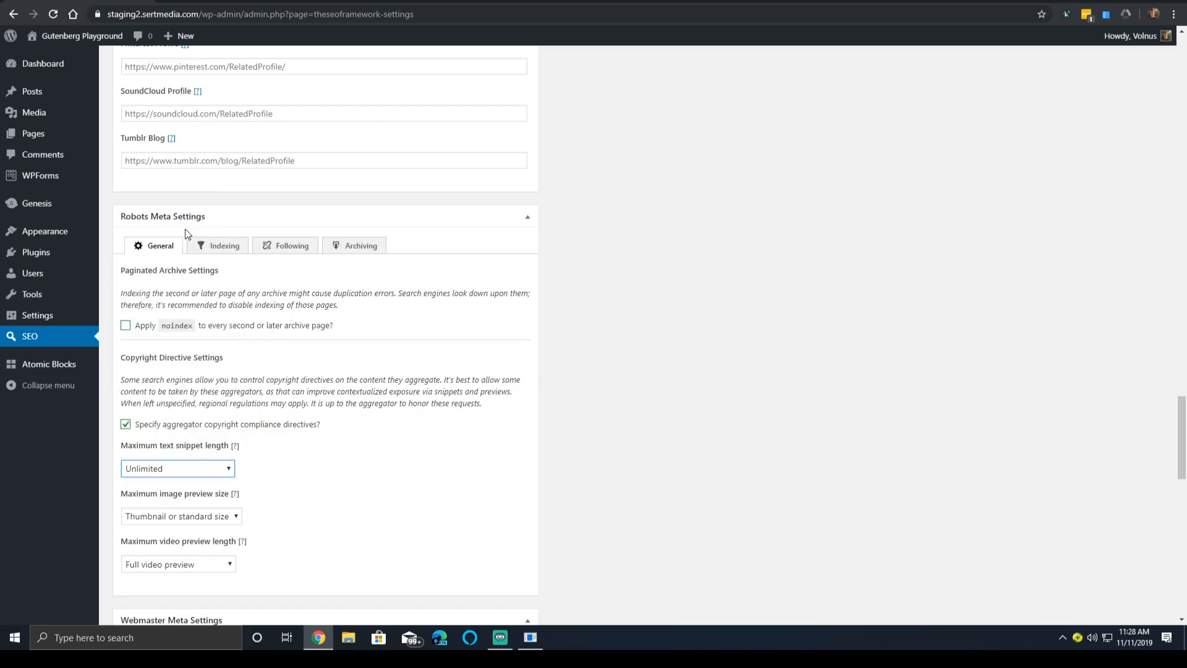
Step: Review the choices for maximum image preview size and maximum video preview length without changing either
{"action": "left_click", "coordinate": [185, 516]}
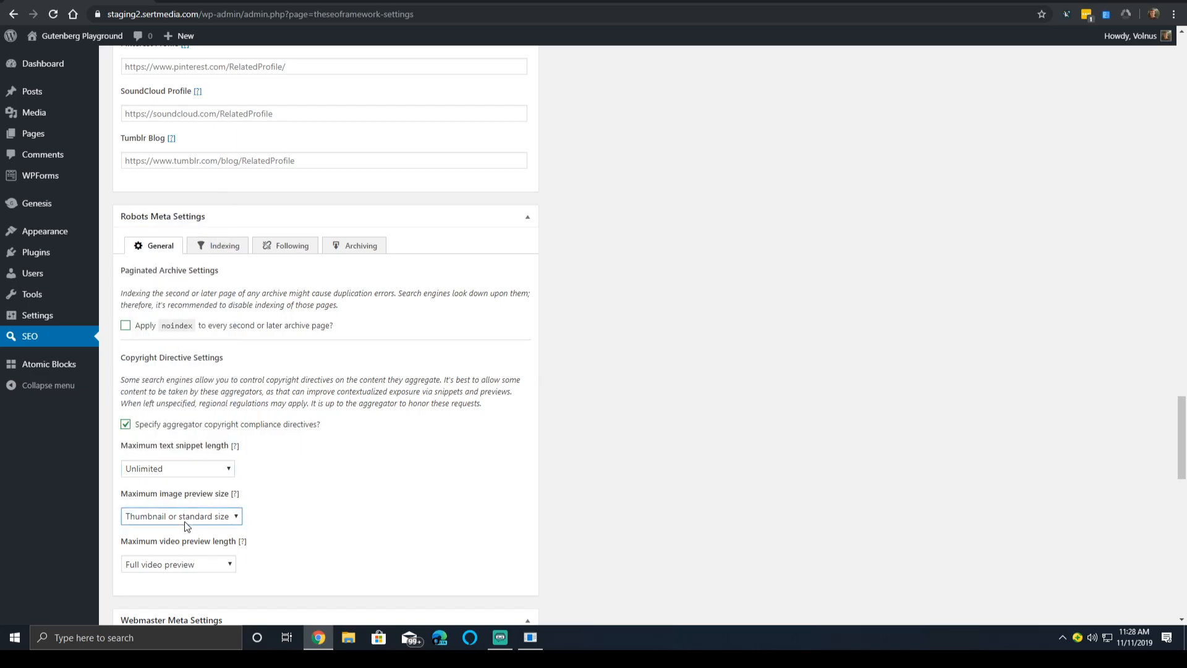
{"action": "left_click", "coordinate": [180, 518]}
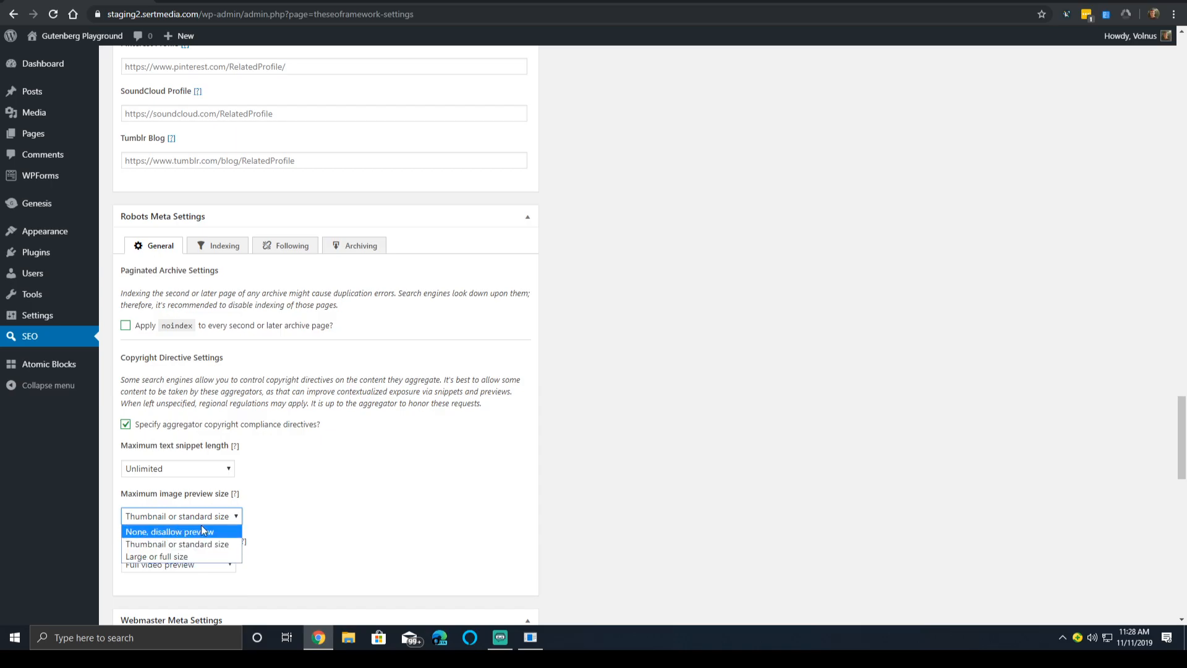
{"action": "left_click", "coordinate": [325, 478]}
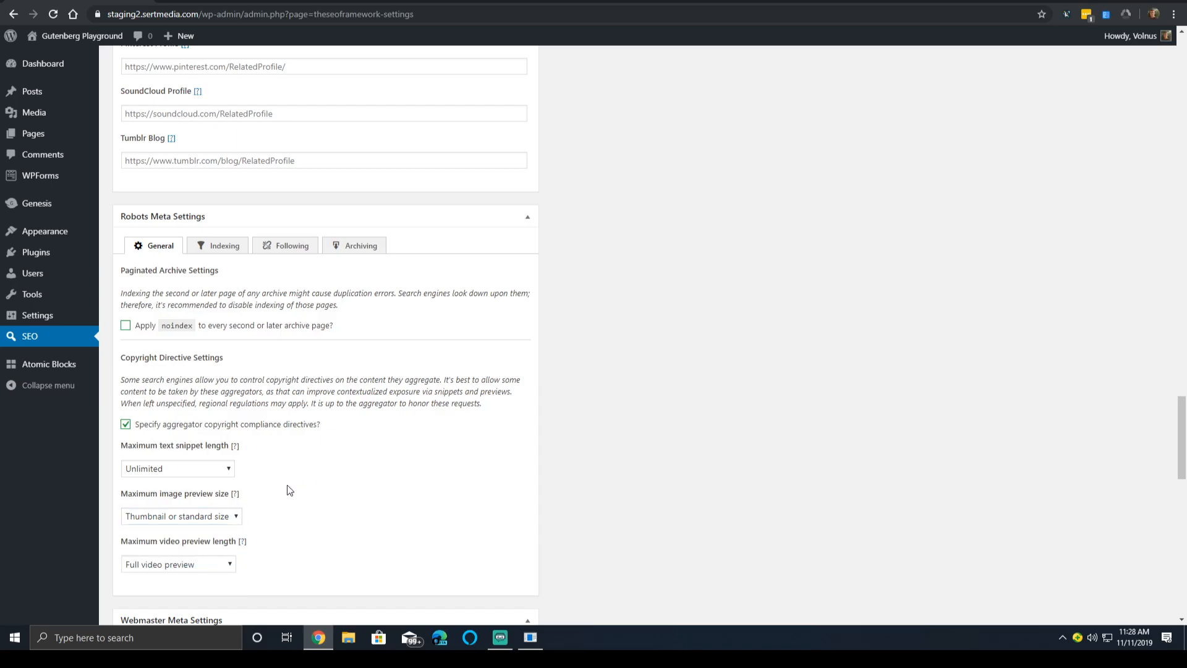
{"action": "left_click", "coordinate": [193, 564]}
{"action": "left_click", "coordinate": [333, 548]}
Step: Review the robots indexing options, including noindex for archives, the entire site and the individual post types
{"action": "double_click", "coordinate": [219, 246]}
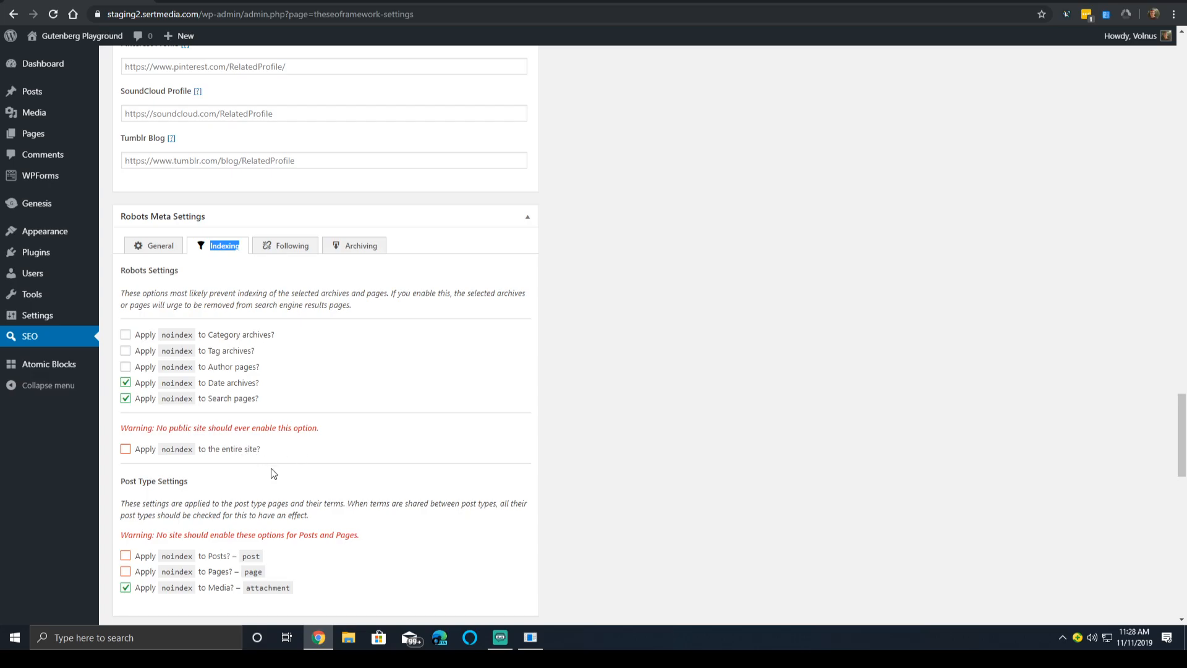
{"action": "scroll", "coordinate": [278, 440], "scroll_direction": "down", "scroll_amount": 3}
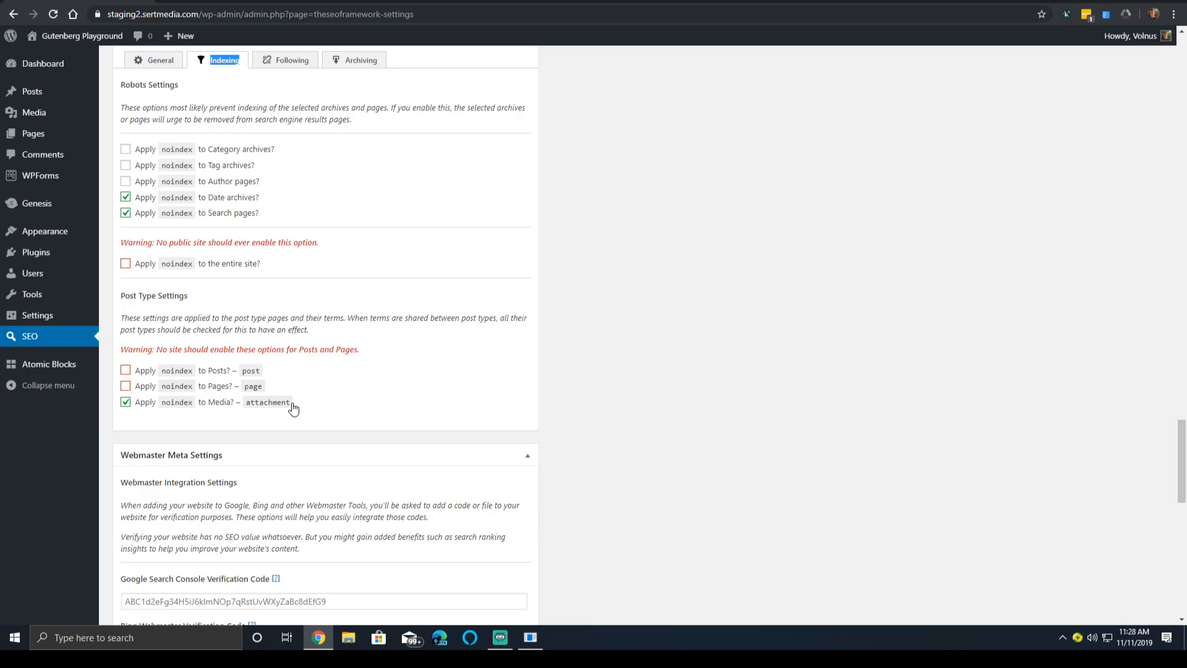
{"action": "scroll", "coordinate": [291, 405], "scroll_direction": "up", "scroll_amount": 4}
Step: Review the nofollow and noarchive options for archives, the entire site and post types in the Robots Meta Settings
{"action": "left_click_drag", "start_coordinate": [287, 310], "coordinate": [285, 310]}
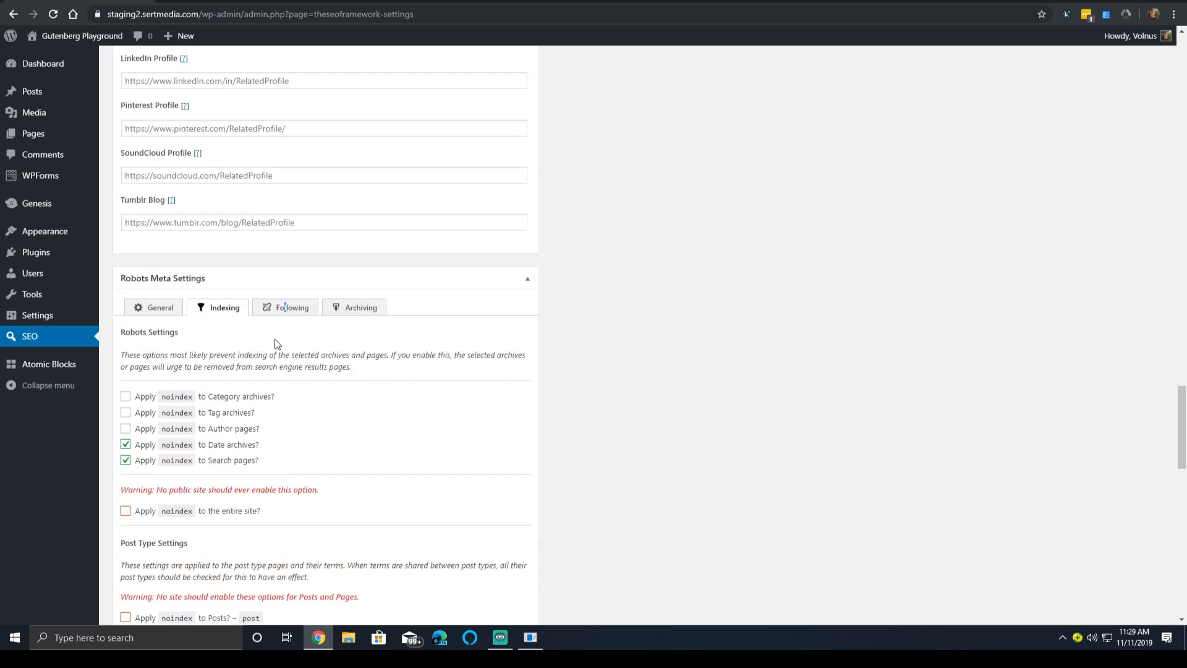
{"action": "left_click", "coordinate": [265, 309]}
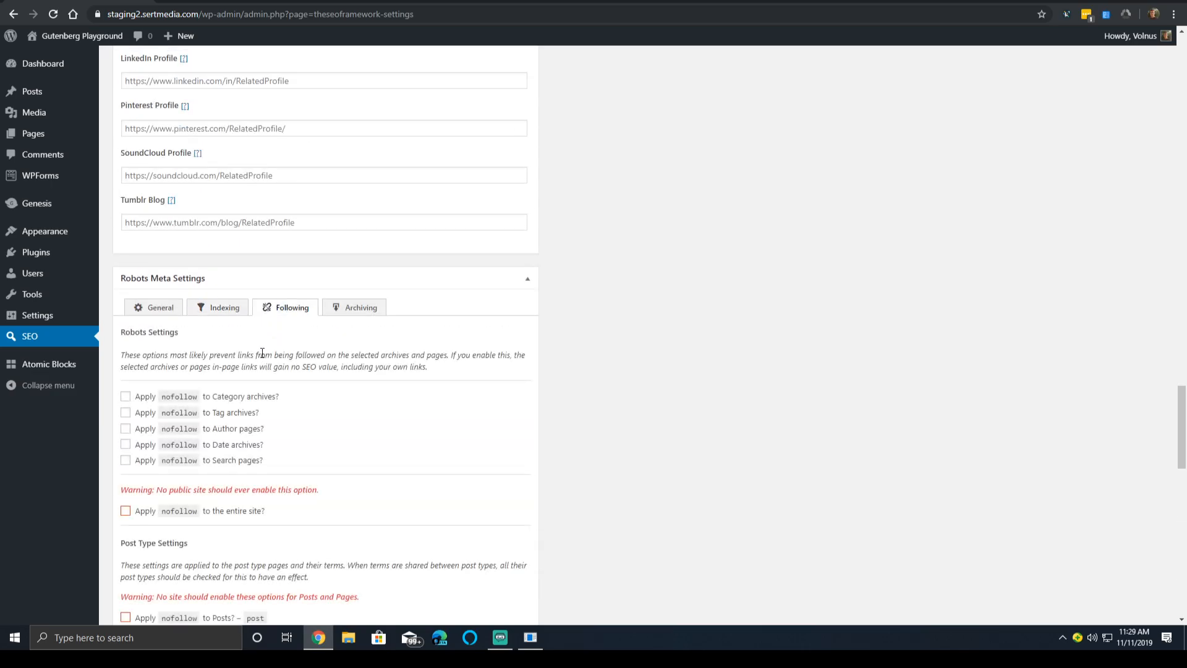
{"action": "scroll", "coordinate": [279, 358], "scroll_direction": "down", "scroll_amount": 1}
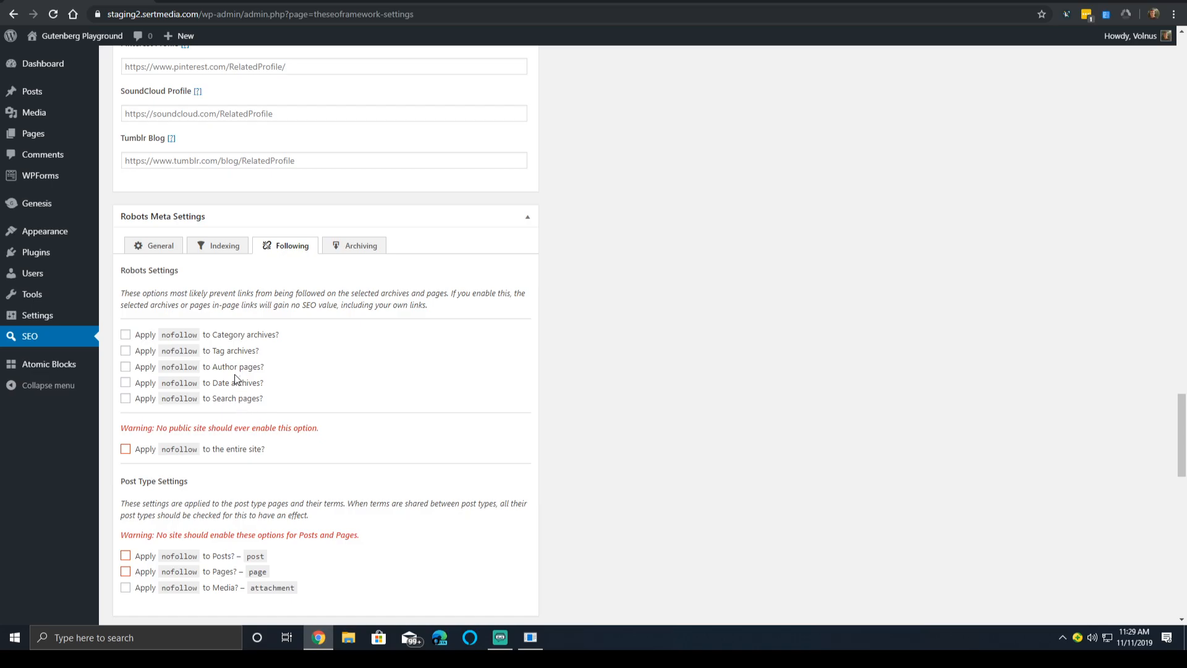
{"action": "scroll", "coordinate": [222, 416], "scroll_direction": "down", "scroll_amount": 3}
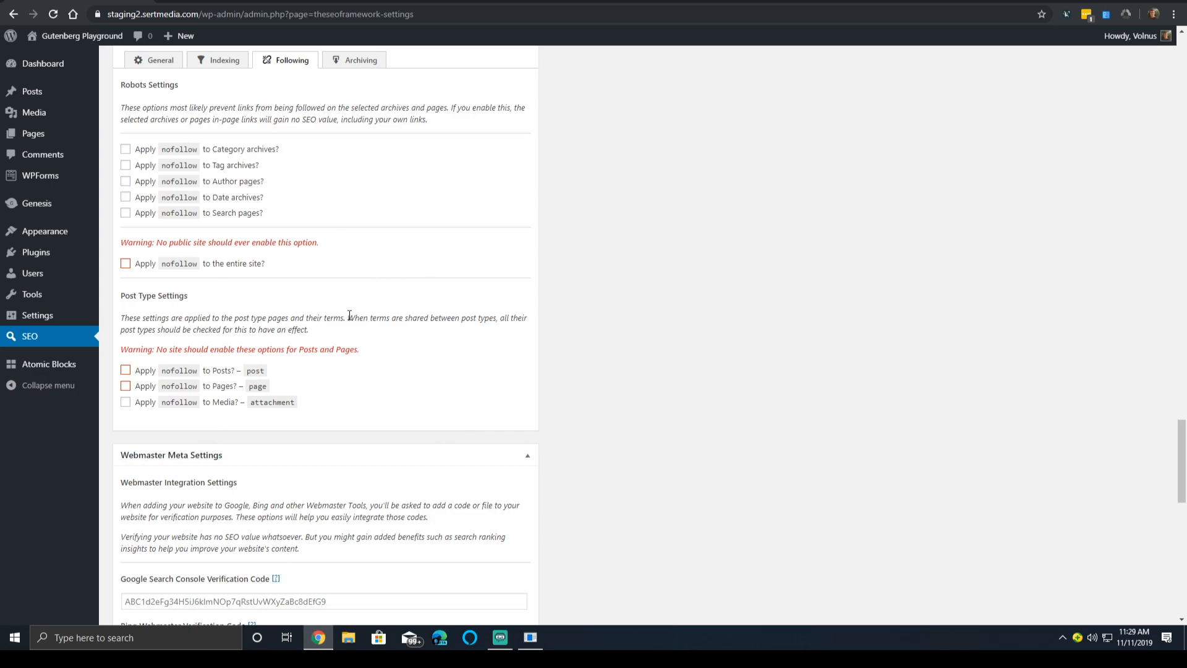
{"action": "double_click", "coordinate": [338, 65]}
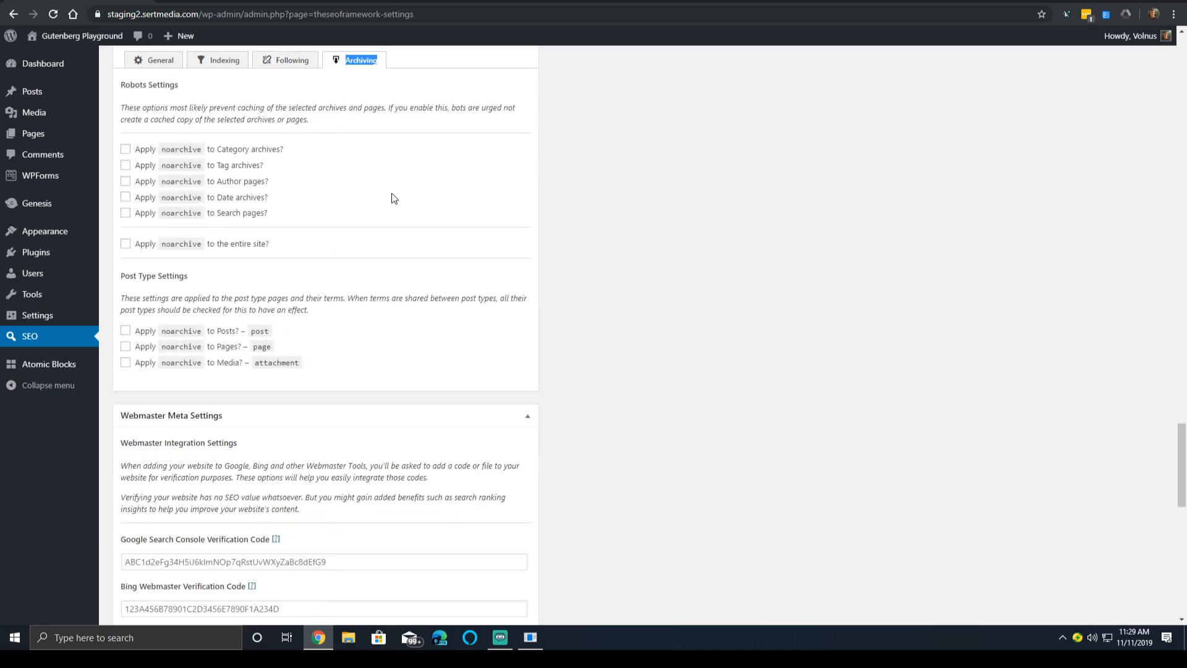
{"action": "left_click", "coordinate": [289, 60]}
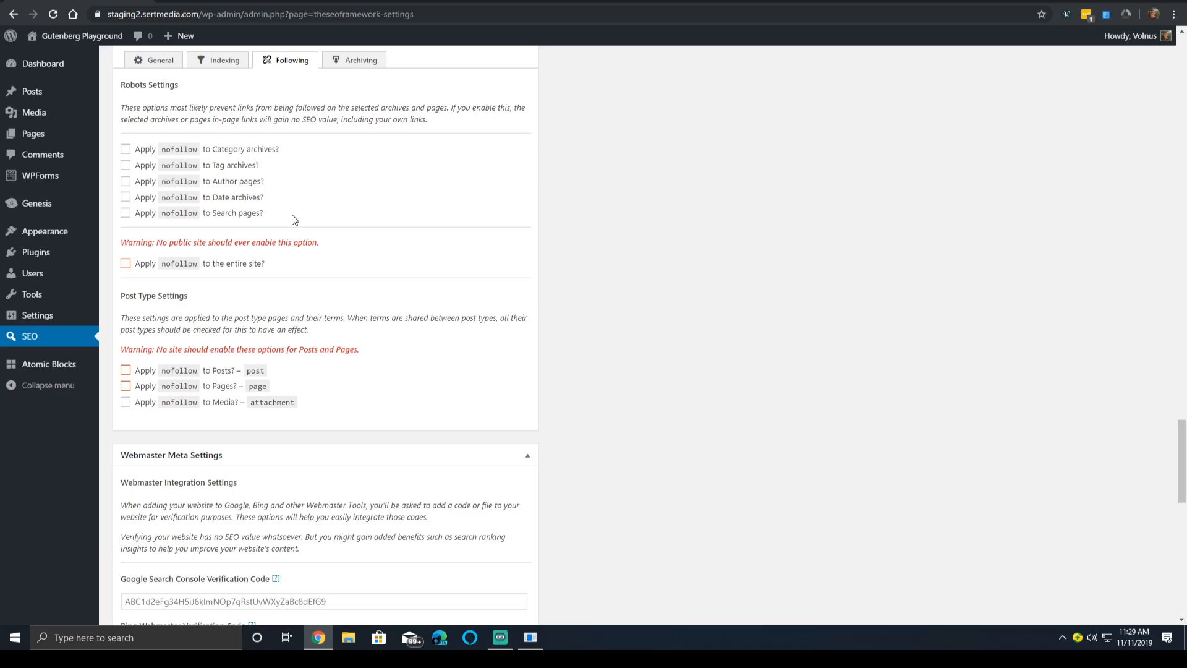
{"action": "left_click", "coordinate": [360, 65]}
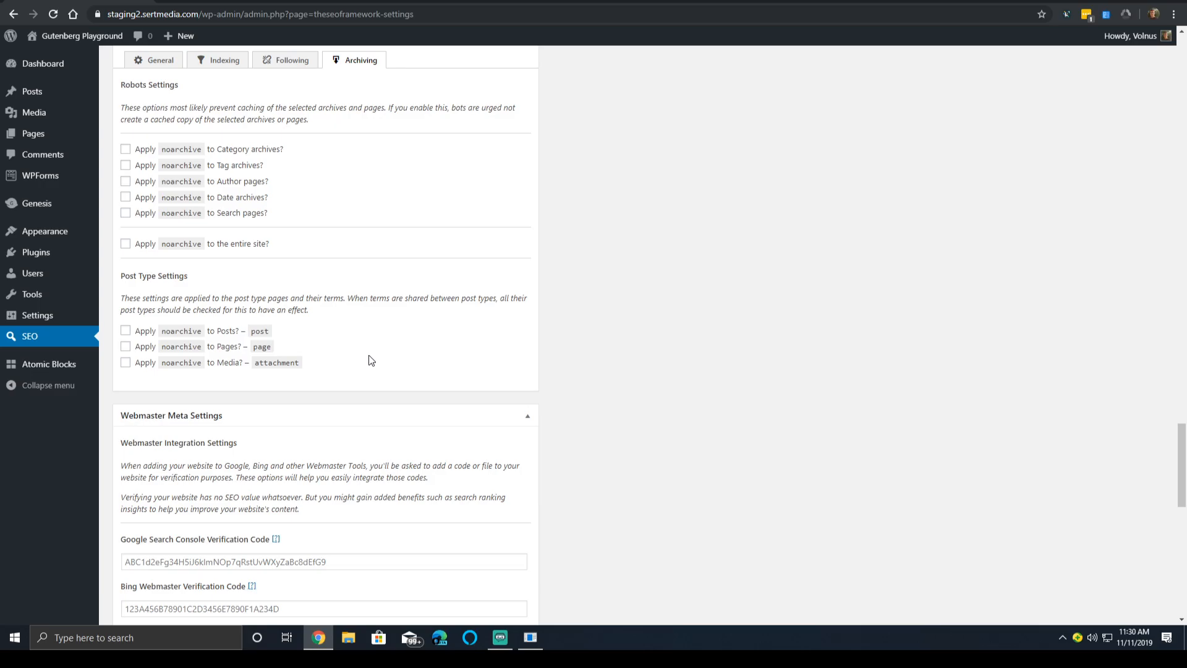
Step: Look over the webmaster verification code fields and the general Sitemap Settings, including the base sitemap and the query limit
{"action": "scroll", "coordinate": [371, 360], "scroll_direction": "down", "scroll_amount": 3}
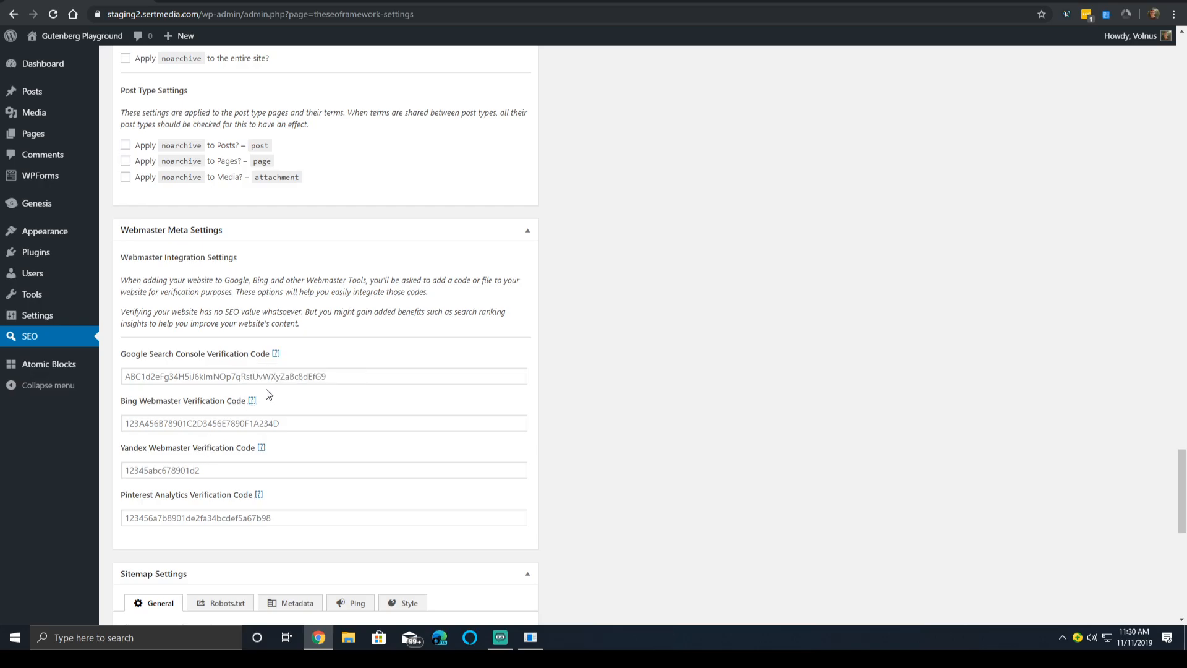
{"action": "scroll", "coordinate": [210, 421], "scroll_direction": "down", "scroll_amount": 5}
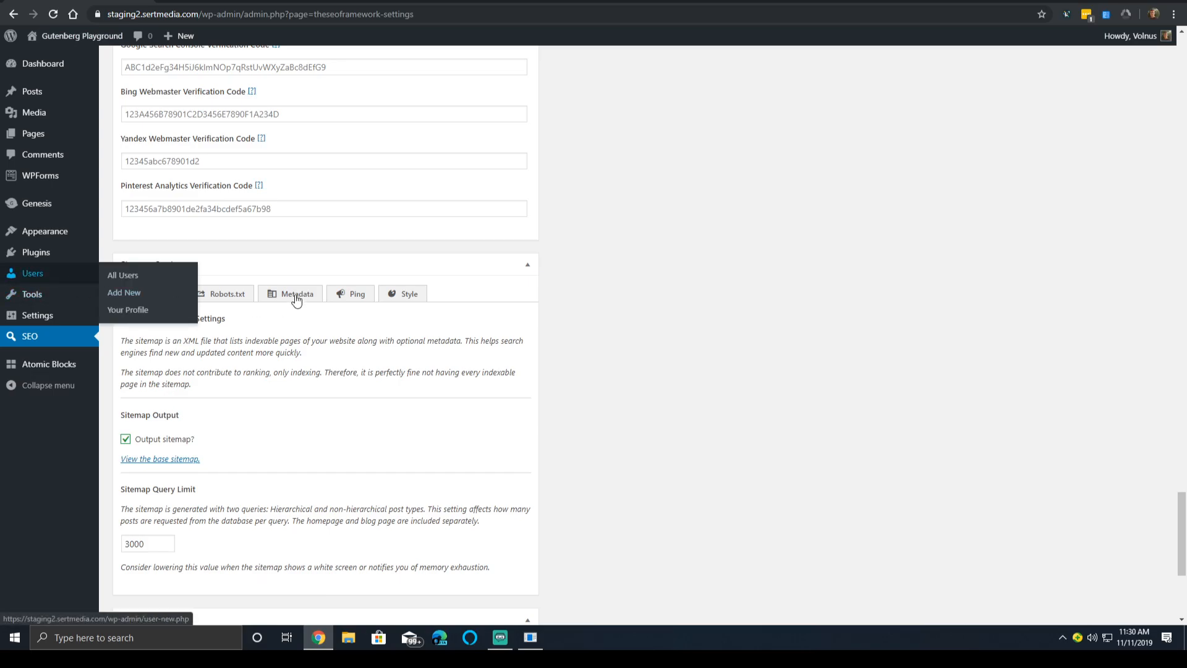
{"action": "scroll", "coordinate": [608, 476], "scroll_direction": "down", "scroll_amount": 2}
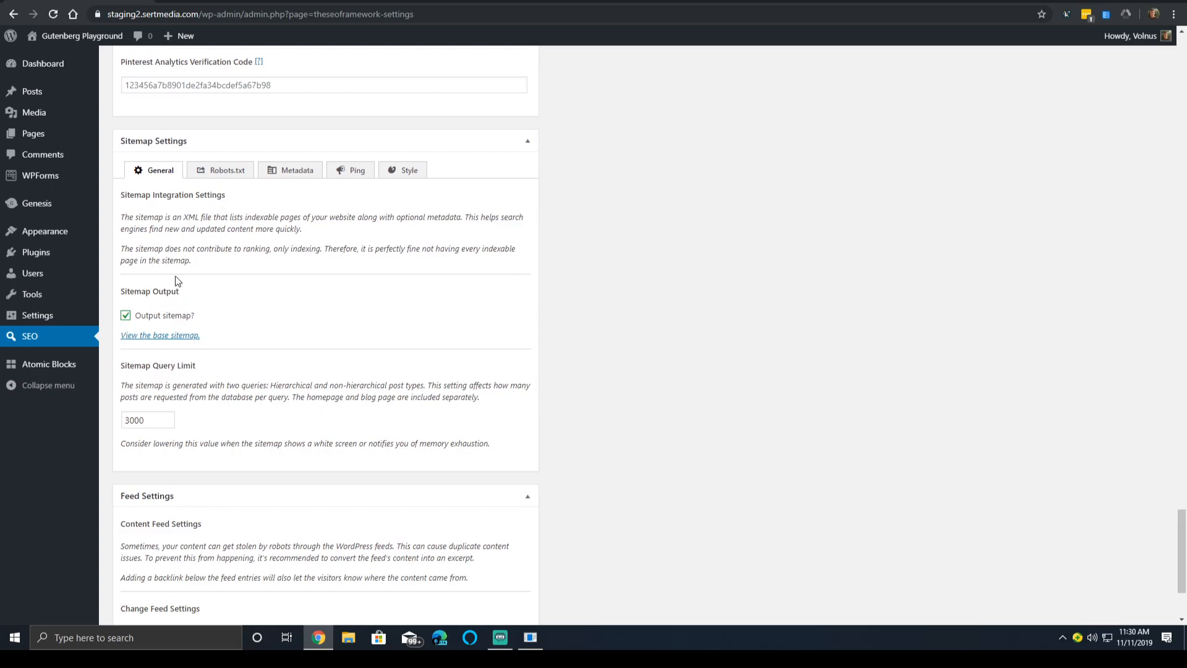
{"action": "left_click", "coordinate": [181, 337]}
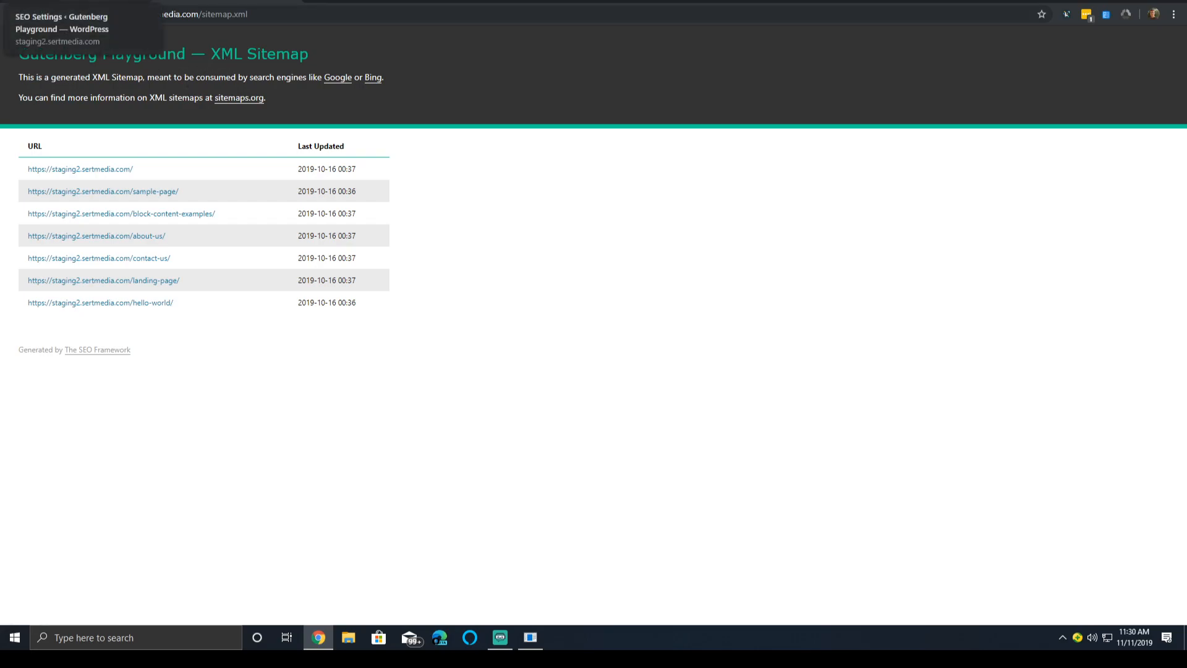
{"action": "left_click", "coordinate": [85, 6]}
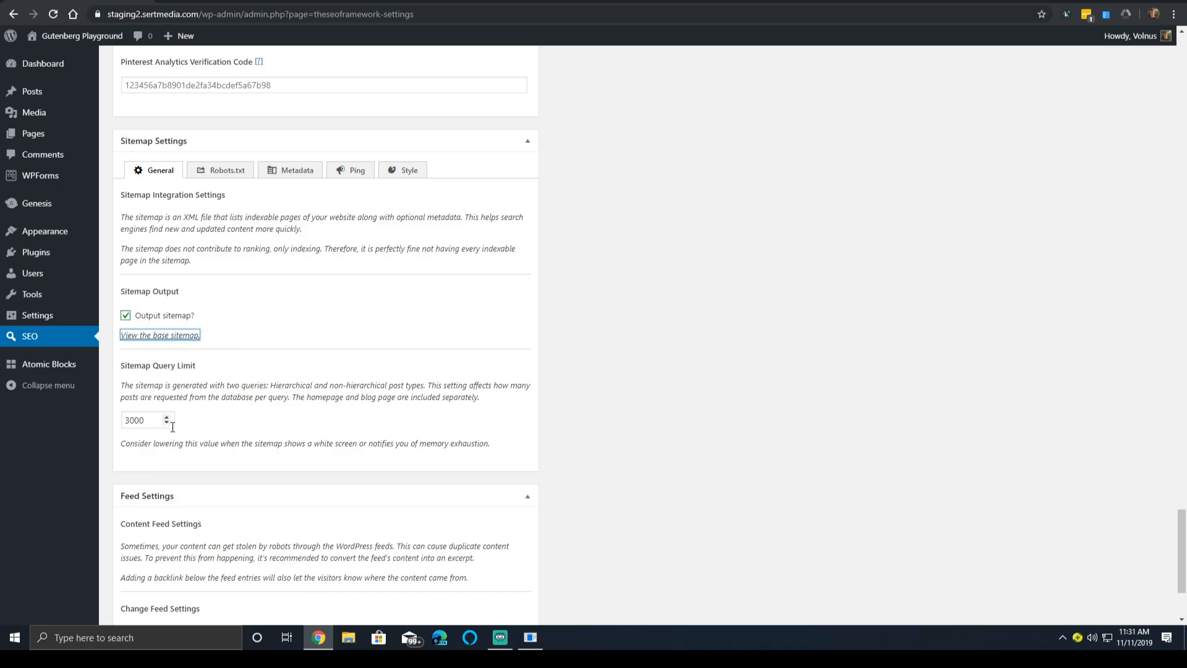
{"action": "left_click", "coordinate": [139, 421]}
{"action": "double_click", "coordinate": [124, 416]}
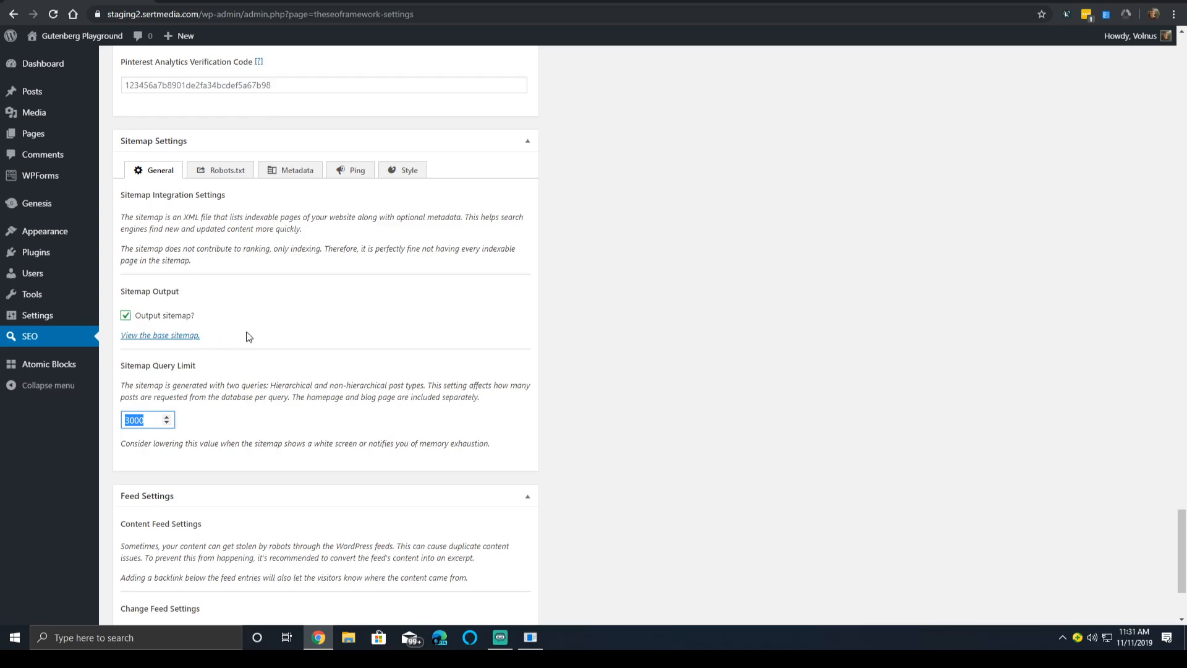
{"action": "left_click", "coordinate": [136, 420]}
Step: Review the robots.txt, metadata and ping options of the Sitemap Settings, and view the robots.txt output
{"action": "left_click", "coordinate": [234, 172]}
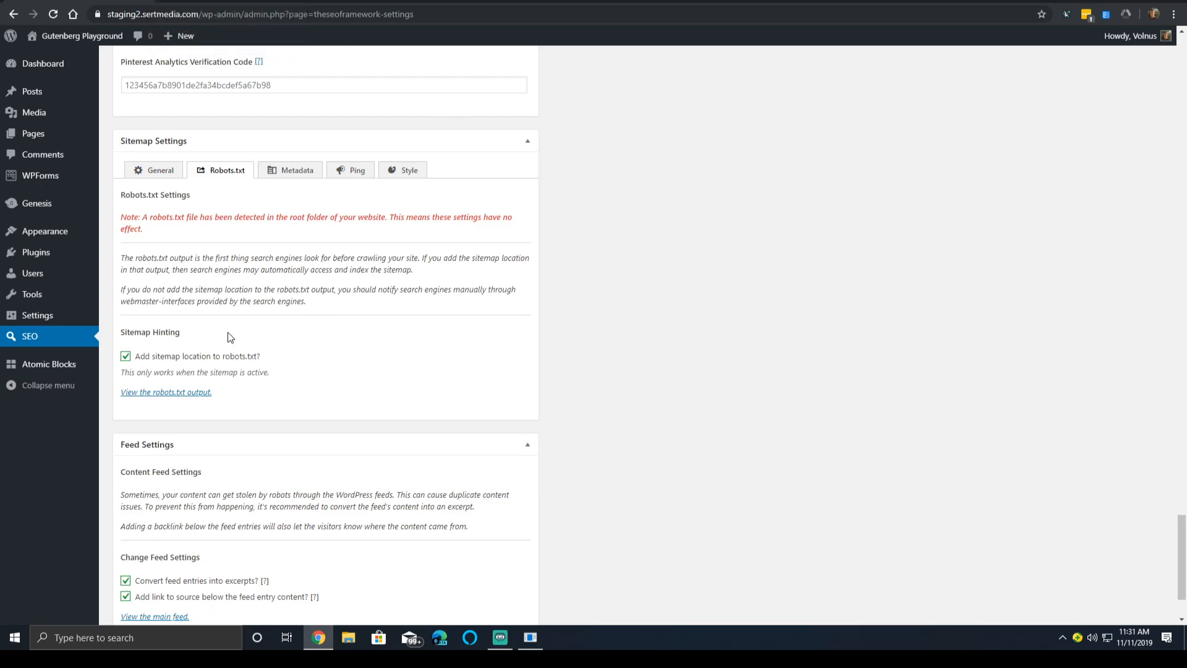
{"action": "left_click", "coordinate": [197, 394]}
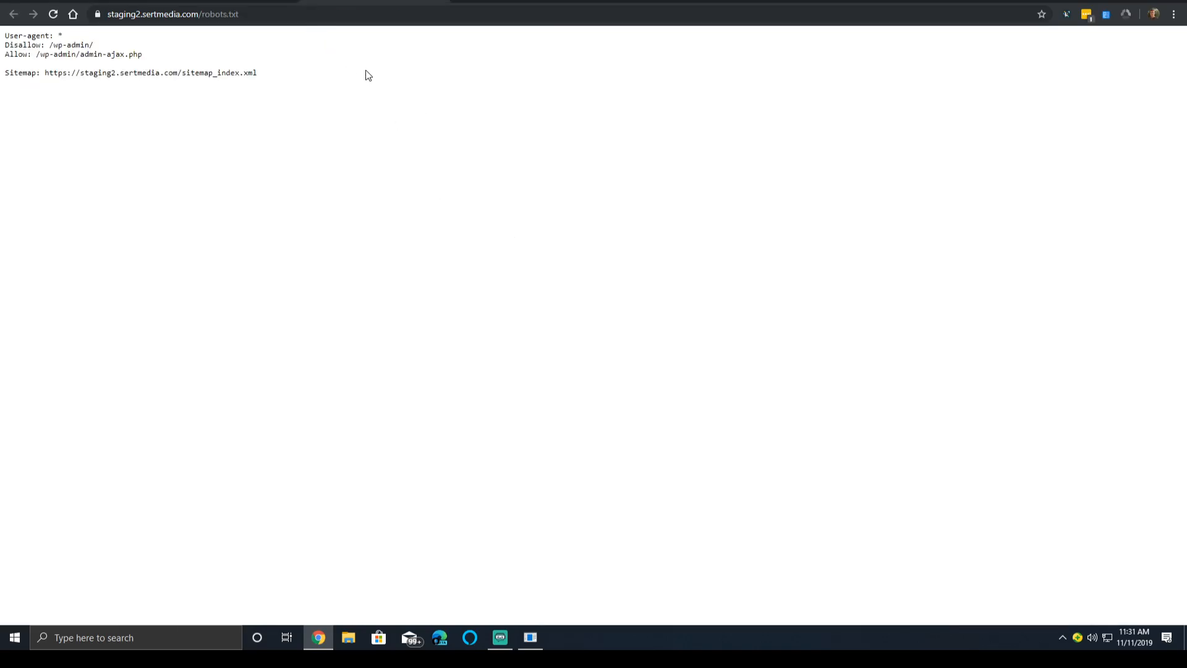
{"action": "left_click", "coordinate": [229, 2]}
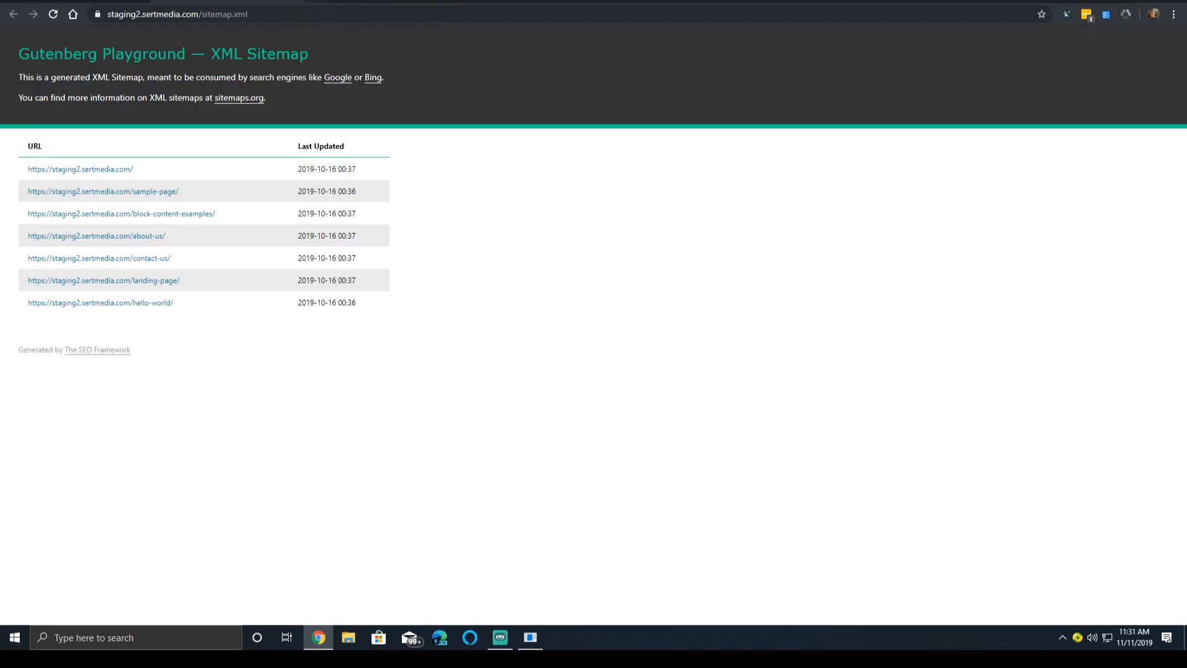
{"action": "left_click", "coordinate": [102, 1]}
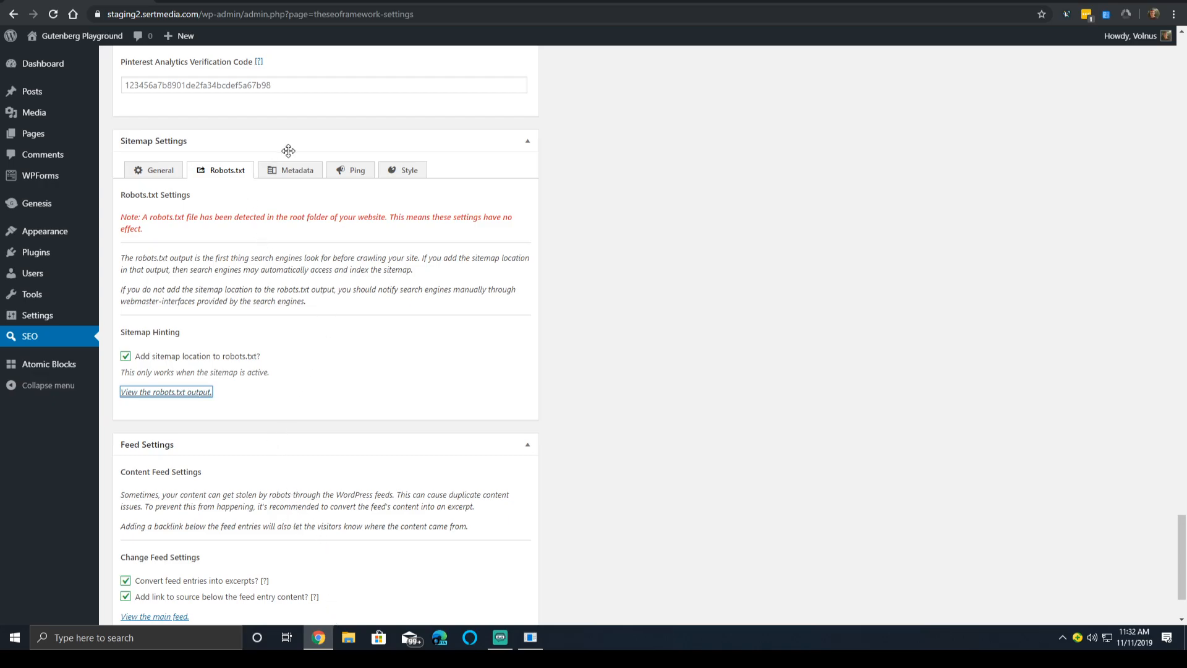
{"action": "left_click", "coordinate": [303, 178]}
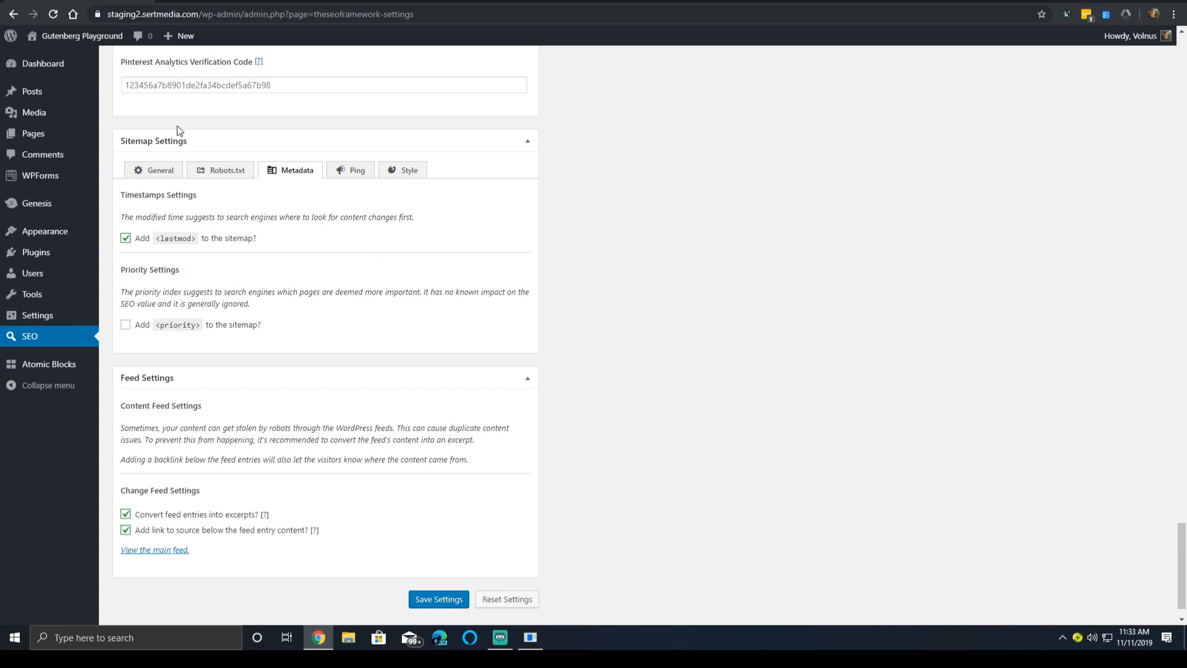
{"action": "left_click", "coordinate": [356, 171]}
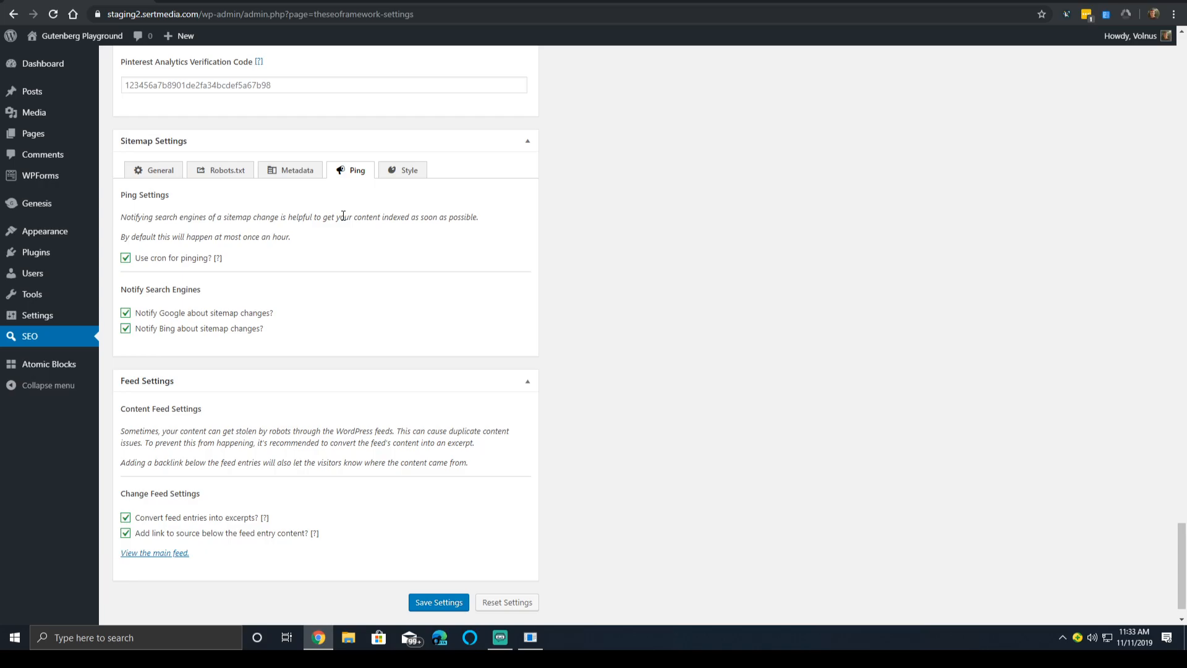
Step: Change the sitemap title and lines color to a dark blue in the sitemap styling settings
{"action": "double_click", "coordinate": [408, 170]}
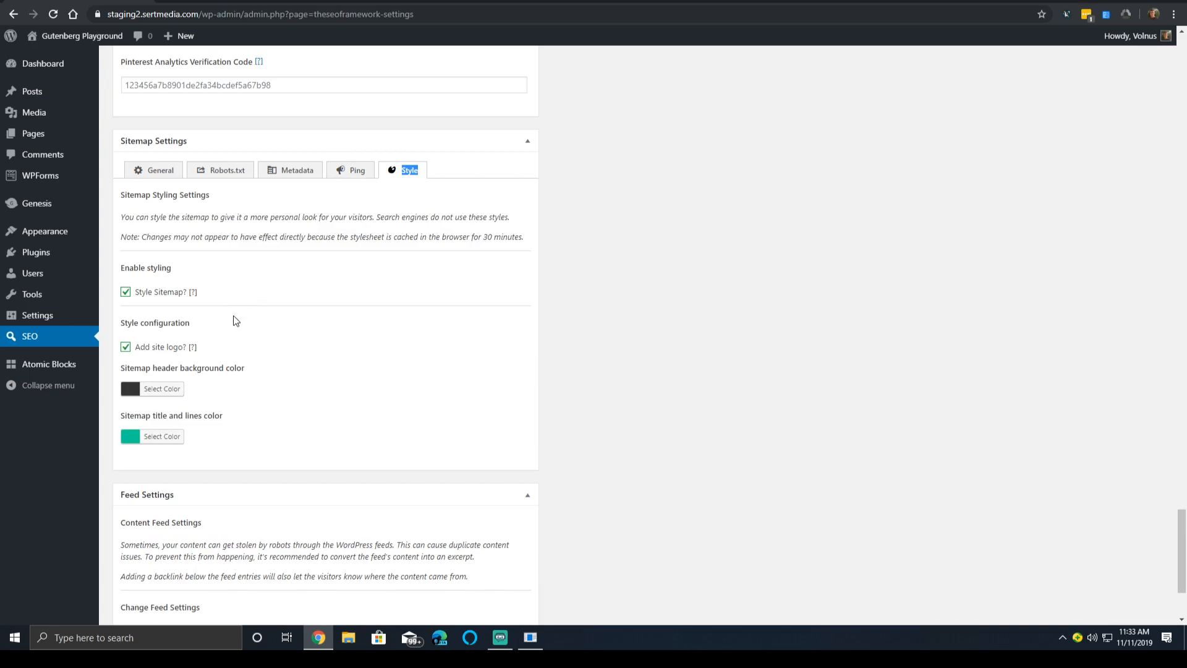
{"action": "left_click", "coordinate": [172, 438]}
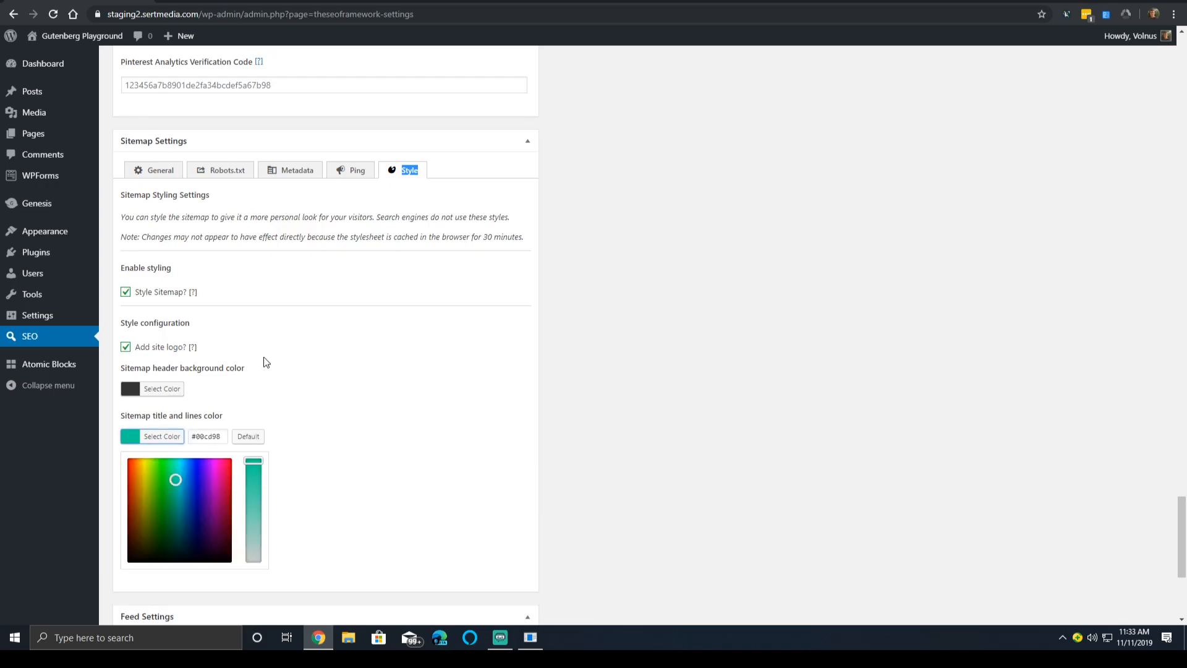
{"action": "left_click_drag", "start_coordinate": [173, 477], "coordinate": [198, 482]}
{"action": "left_click", "coordinate": [285, 406]}
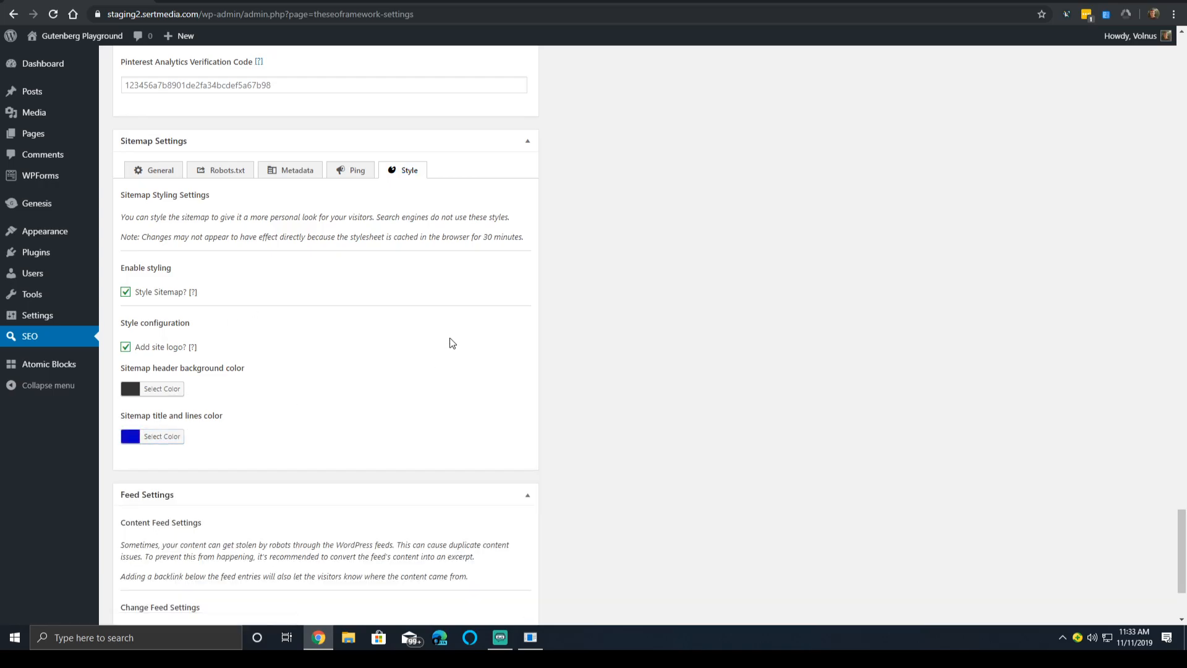
Step: Save the SEO settings and reload the open XML sitemap page to check its styling
{"action": "scroll", "coordinate": [655, 266], "scroll_direction": "down", "scroll_amount": 3}
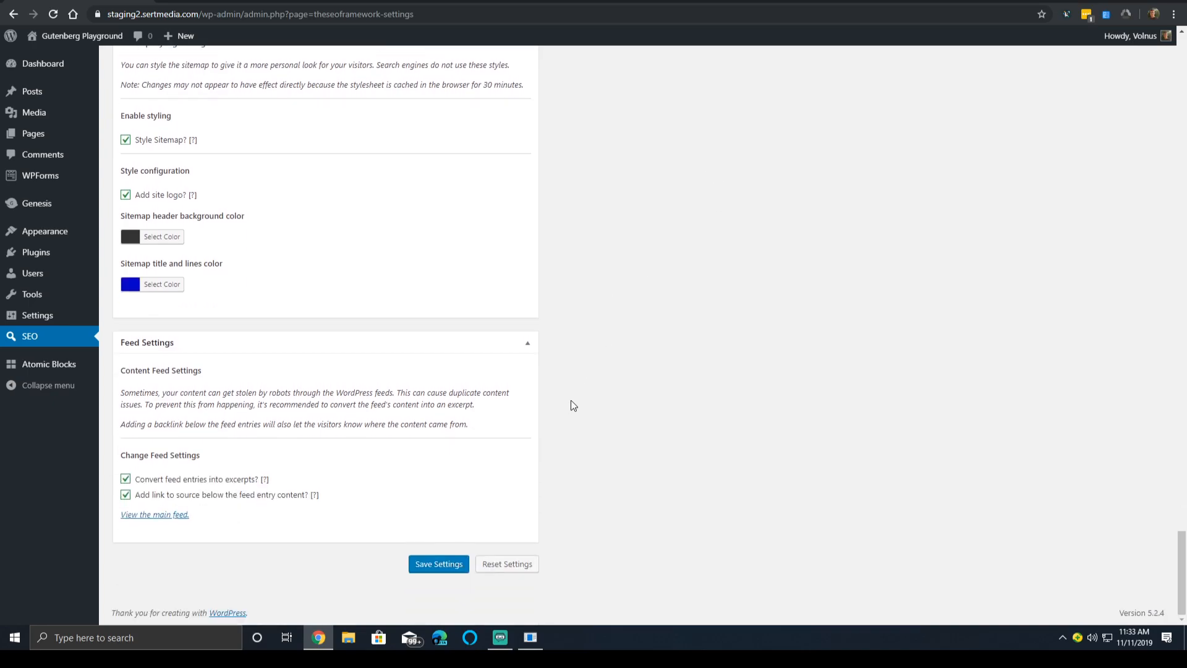
{"action": "left_click", "coordinate": [437, 564]}
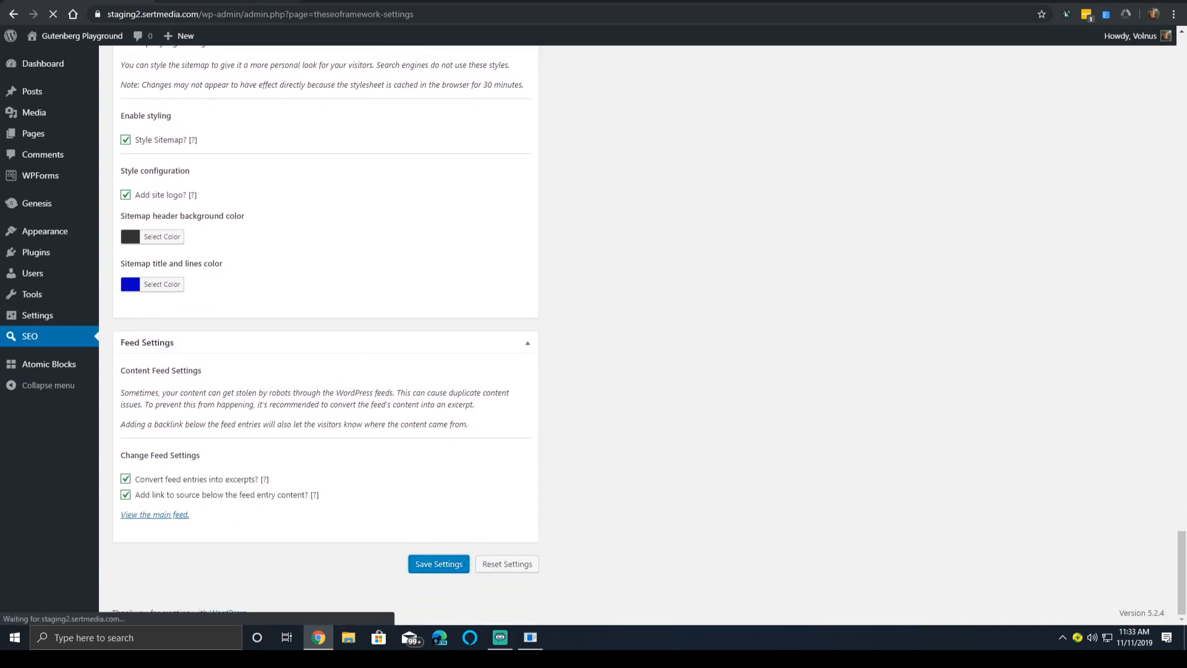
{"action": "key", "text": "ctrl+Tab"}
{"action": "key", "text": "ctrl+f"}
{"action": "key", "text": "ctrl+r"}
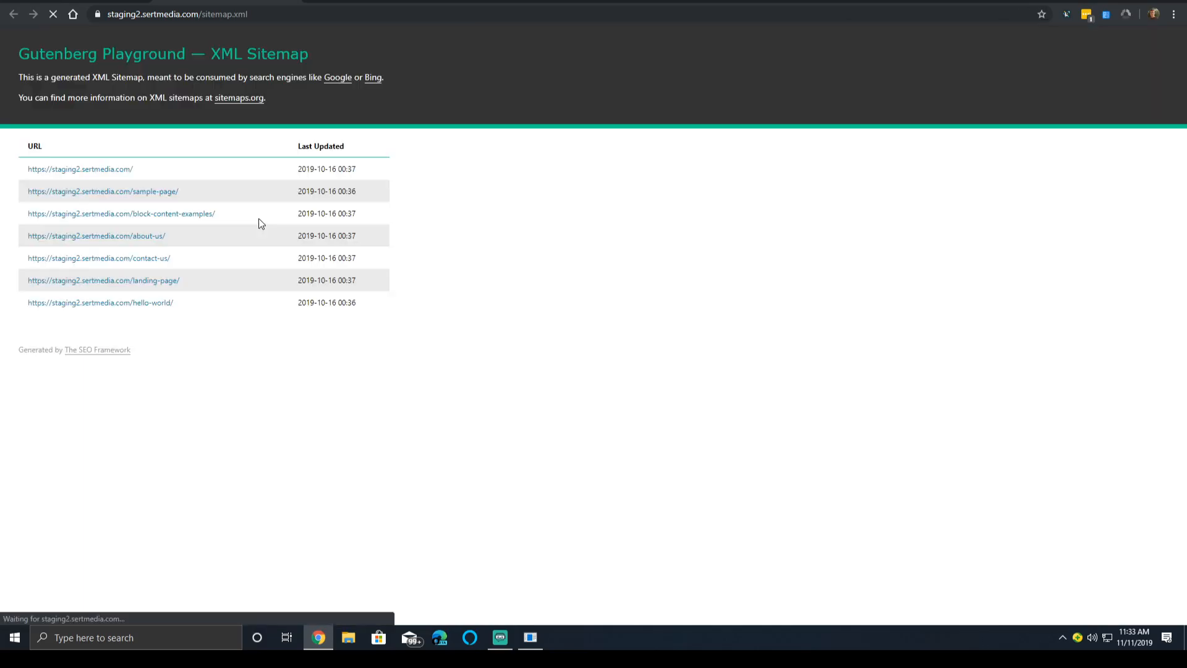
Step: Reload the XML sitemap page again to check its title and line colors, and return to the SEO settings
{"action": "key", "text": "ctrl+r"}
{"action": "key", "text": "ctrl+r"}
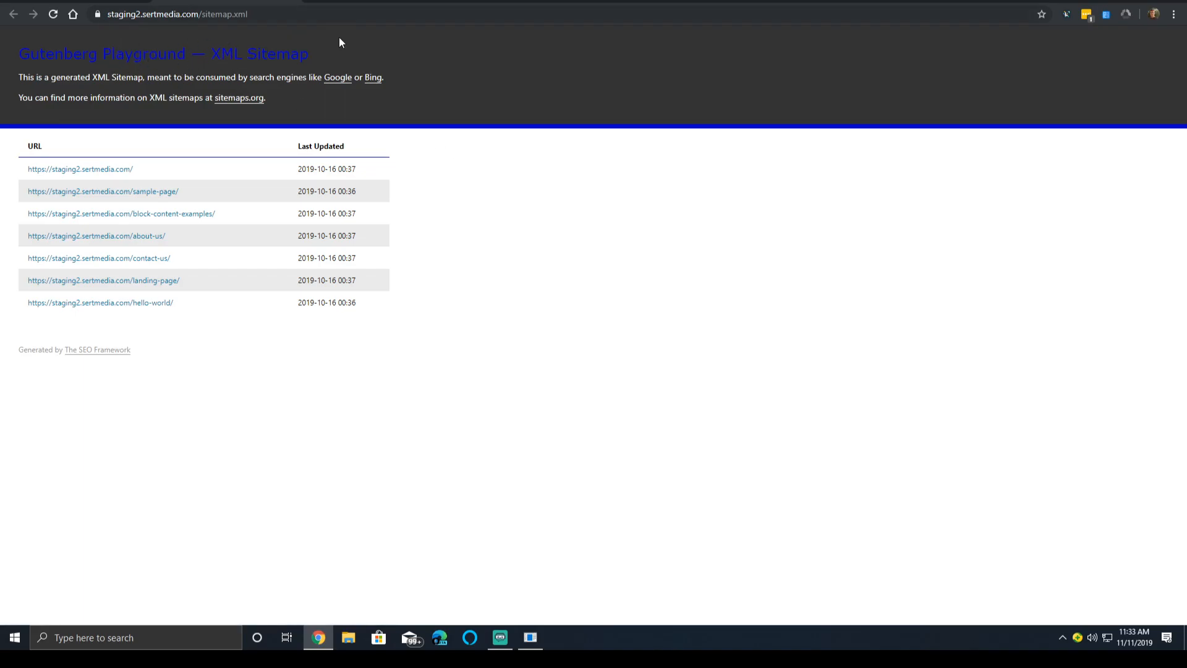
{"action": "left_click", "coordinate": [329, 55]}
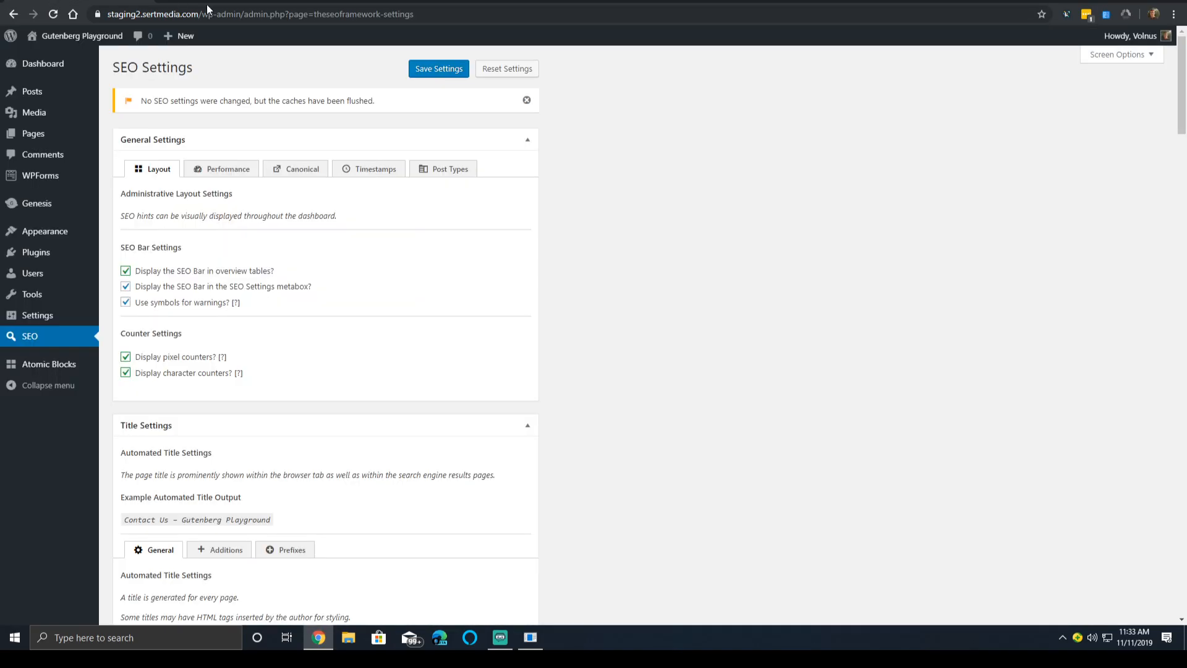
Step: Review the sitemap styling settings, including the site logo option and the header background and title colors
{"action": "scroll", "coordinate": [694, 199], "scroll_direction": "down", "scroll_amount": 20}
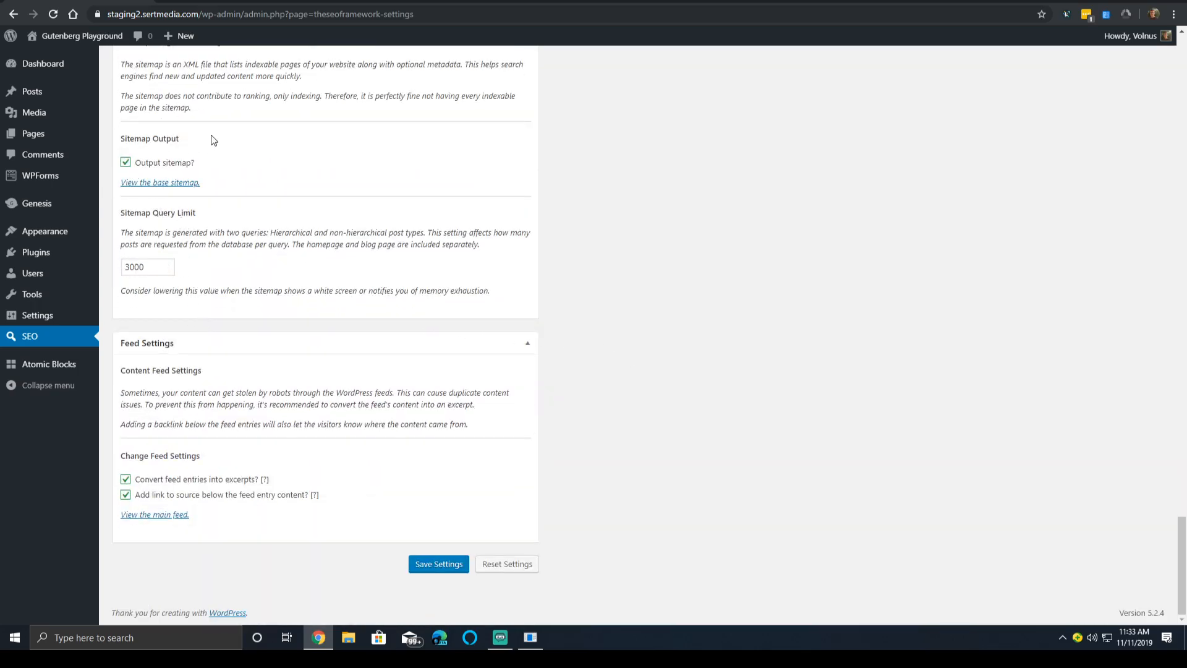
{"action": "scroll", "coordinate": [167, 168], "scroll_direction": "up", "scroll_amount": 5}
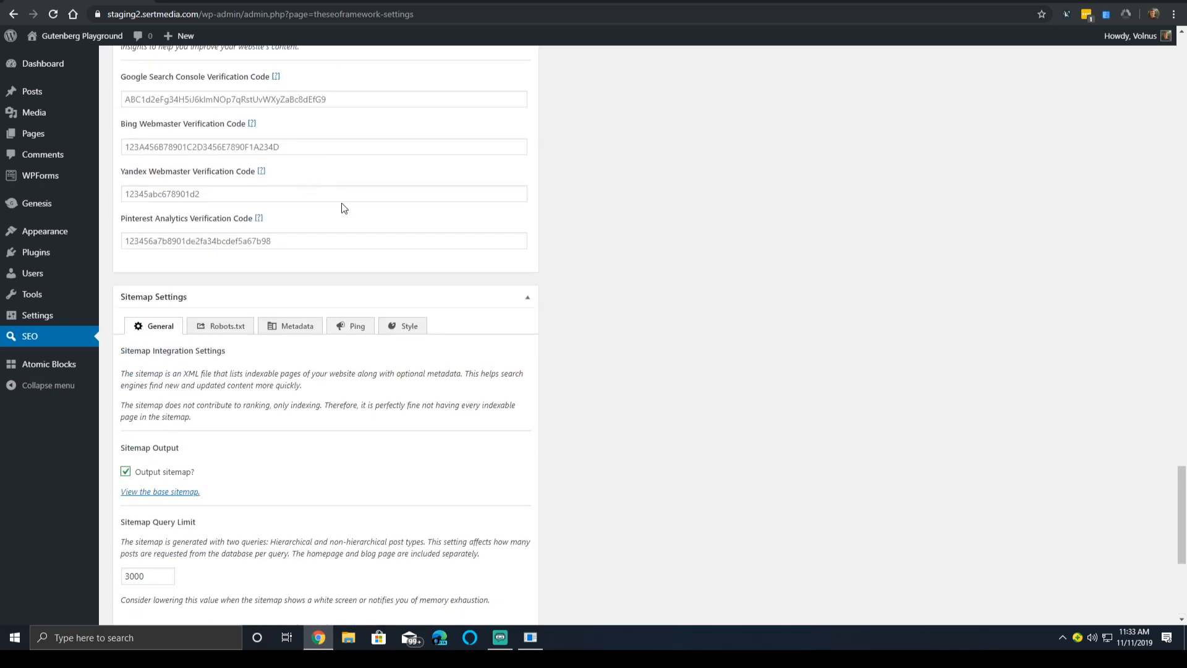
{"action": "double_click", "coordinate": [409, 326]}
{"action": "scroll", "coordinate": [273, 306], "scroll_direction": "down", "scroll_amount": 3}
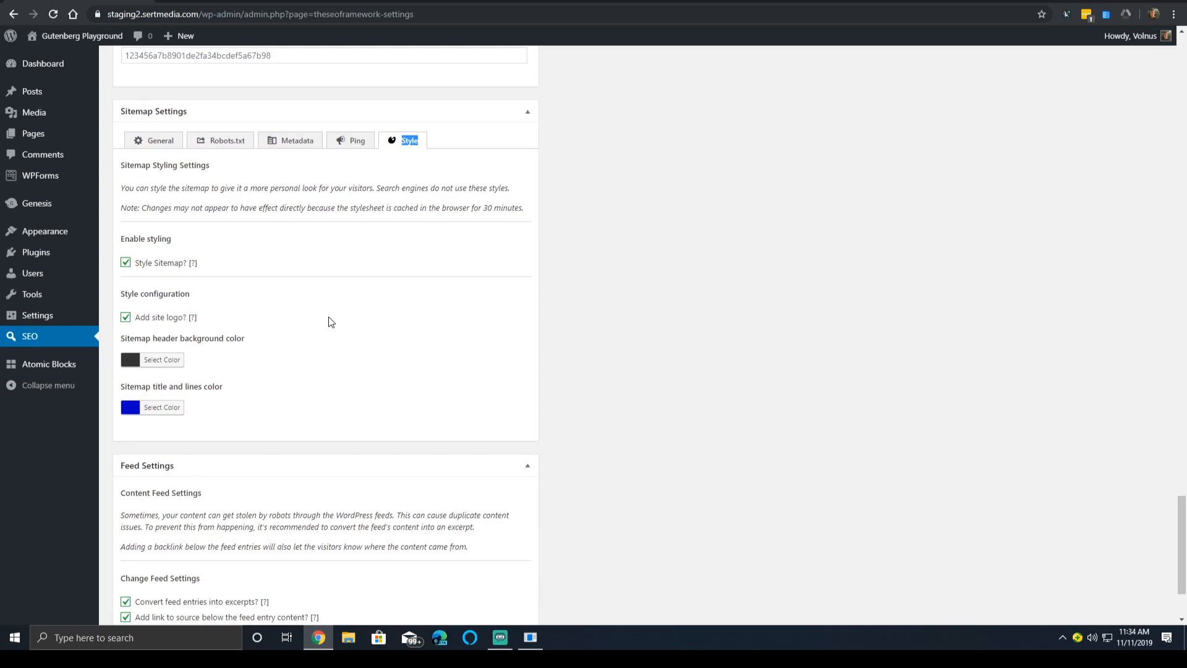
Step: Review the Feed Settings and view the site's main feed output, including its site link entry
{"action": "scroll", "coordinate": [296, 298], "scroll_direction": "down", "scroll_amount": 2}
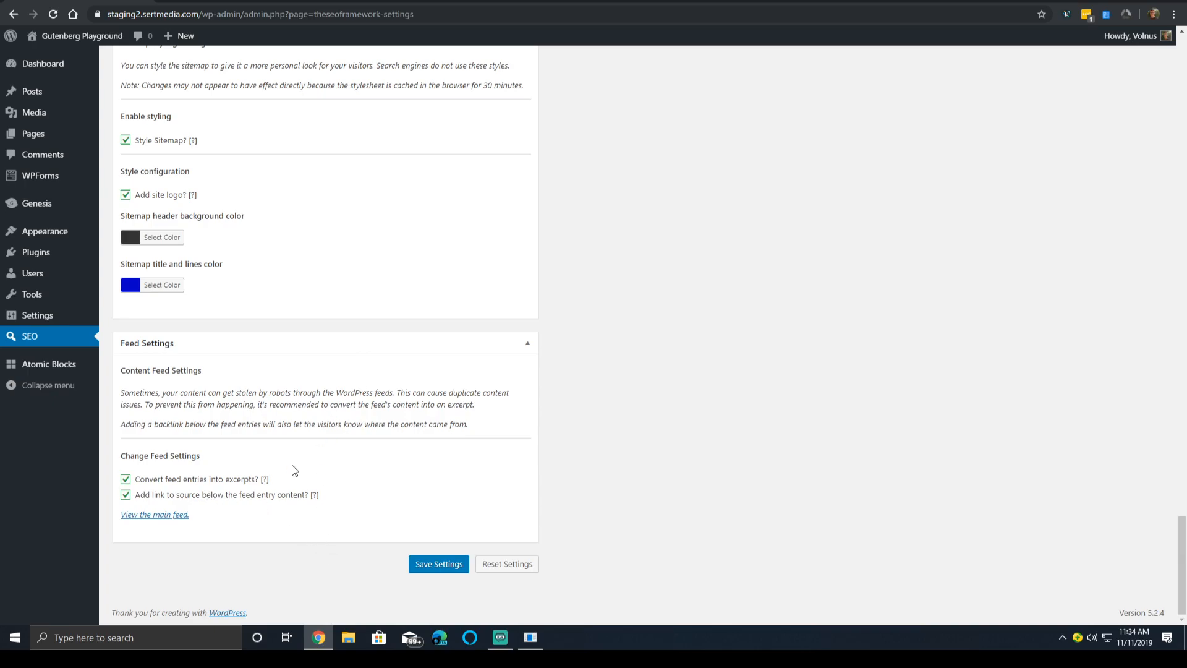
{"action": "left_click", "coordinate": [180, 516]}
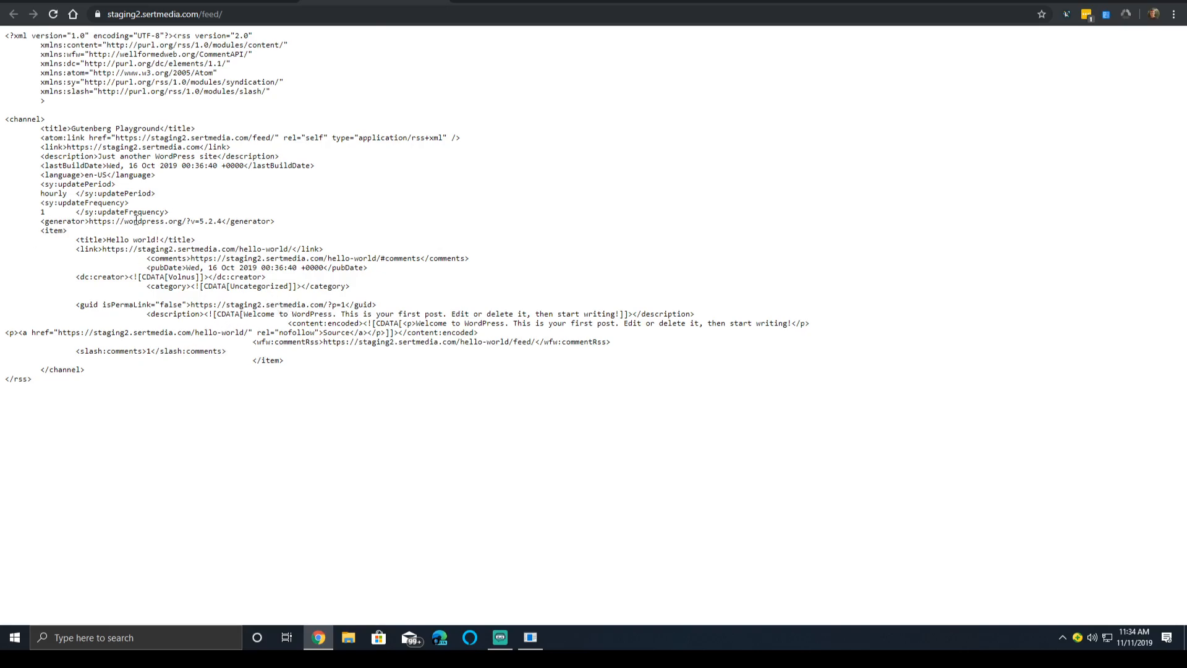
{"action": "triple_click", "coordinate": [118, 157]}
{"action": "triple_click", "coordinate": [99, 148]}
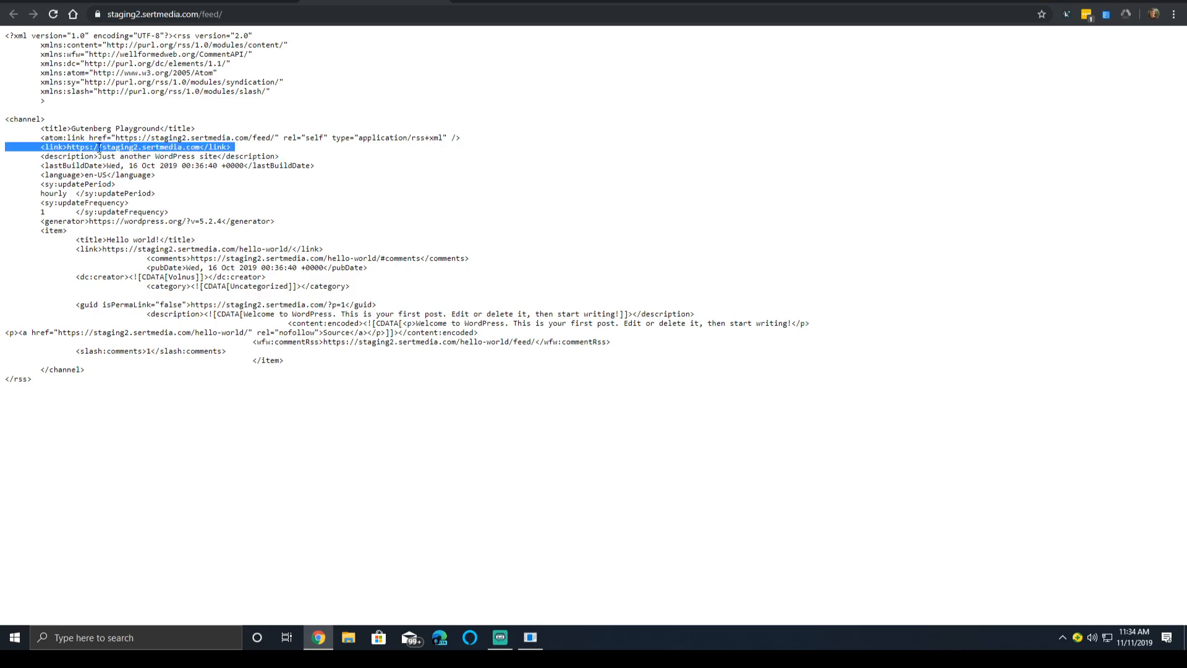
{"action": "left_click", "coordinate": [9, 0]}
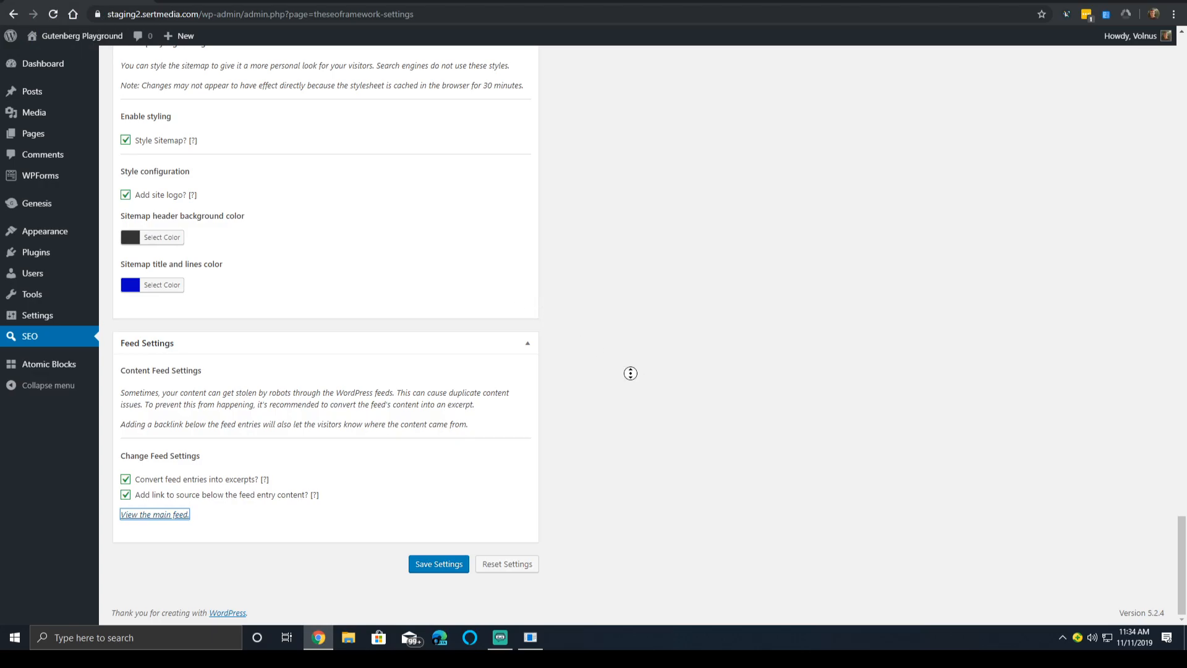
Step: Review the Performance settings in General Settings and read the help for search query alteration
{"action": "scroll", "coordinate": [630, 370], "scroll_direction": "up", "scroll_amount": 20}
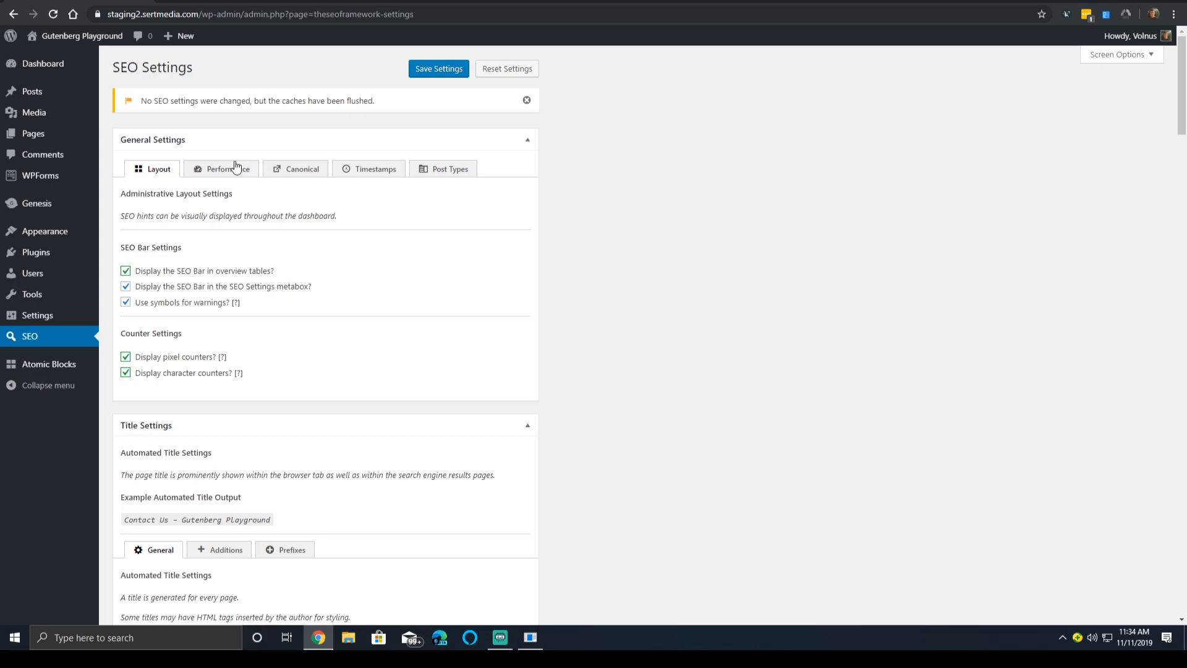
{"action": "double_click", "coordinate": [230, 174]}
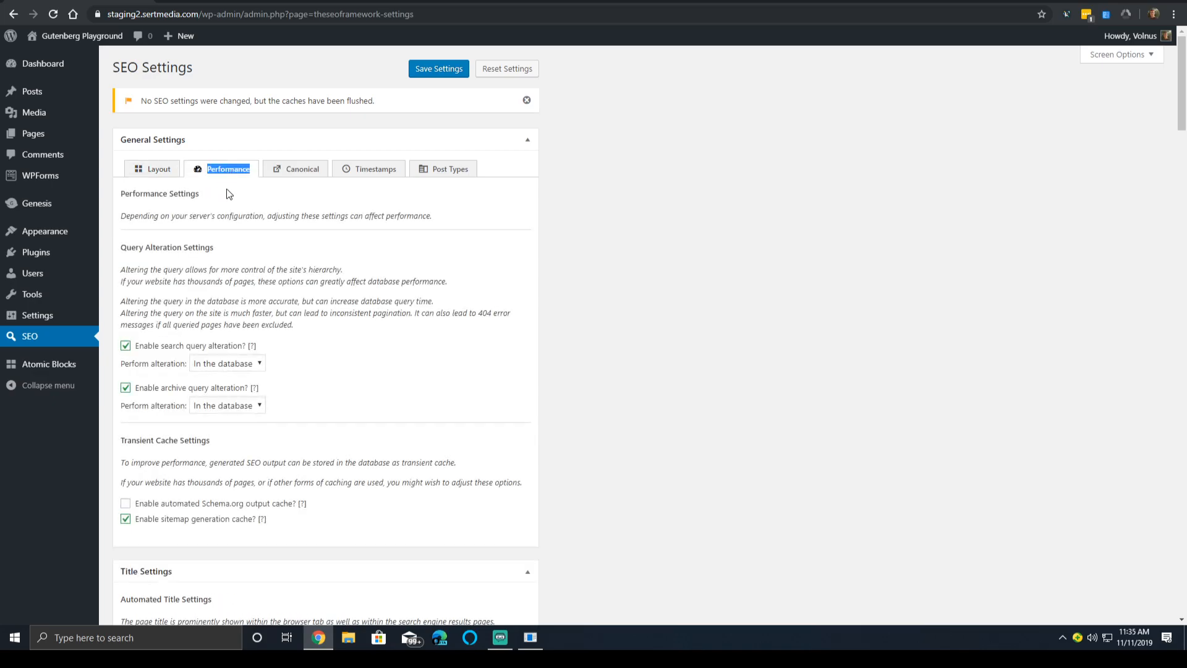
{"action": "scroll", "coordinate": [334, 337], "scroll_direction": "down", "scroll_amount": 7}
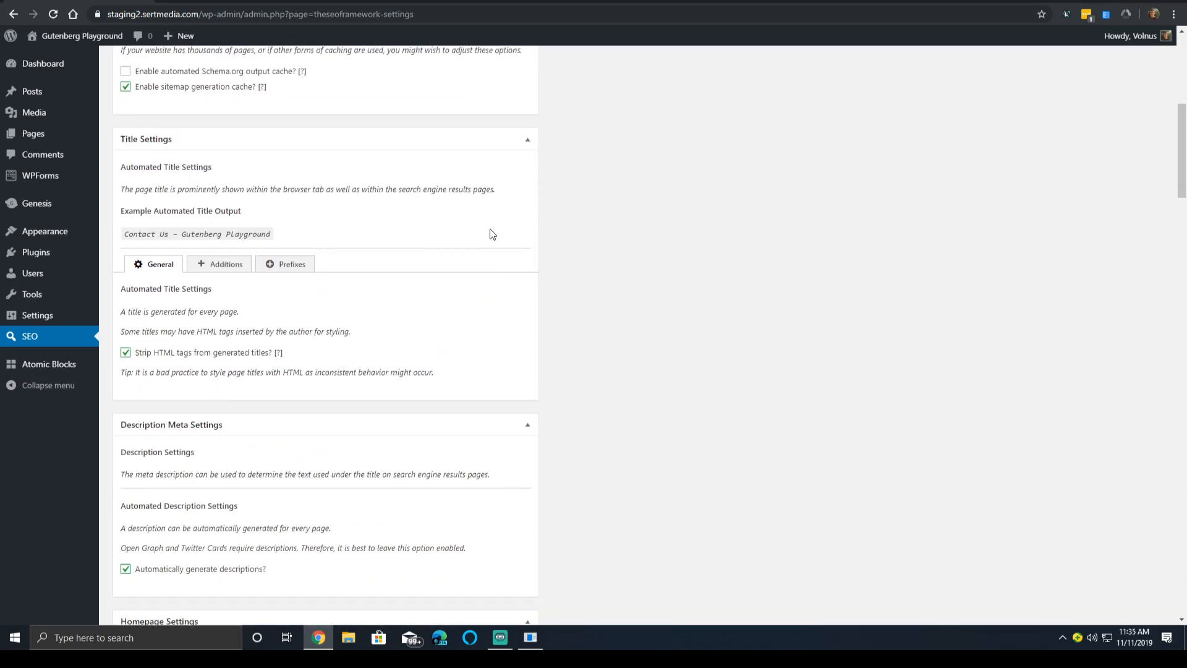
{"action": "scroll", "coordinate": [496, 244], "scroll_direction": "up", "scroll_amount": 7}
{"action": "left_click", "coordinate": [177, 174]}
{"action": "left_click", "coordinate": [212, 169]}
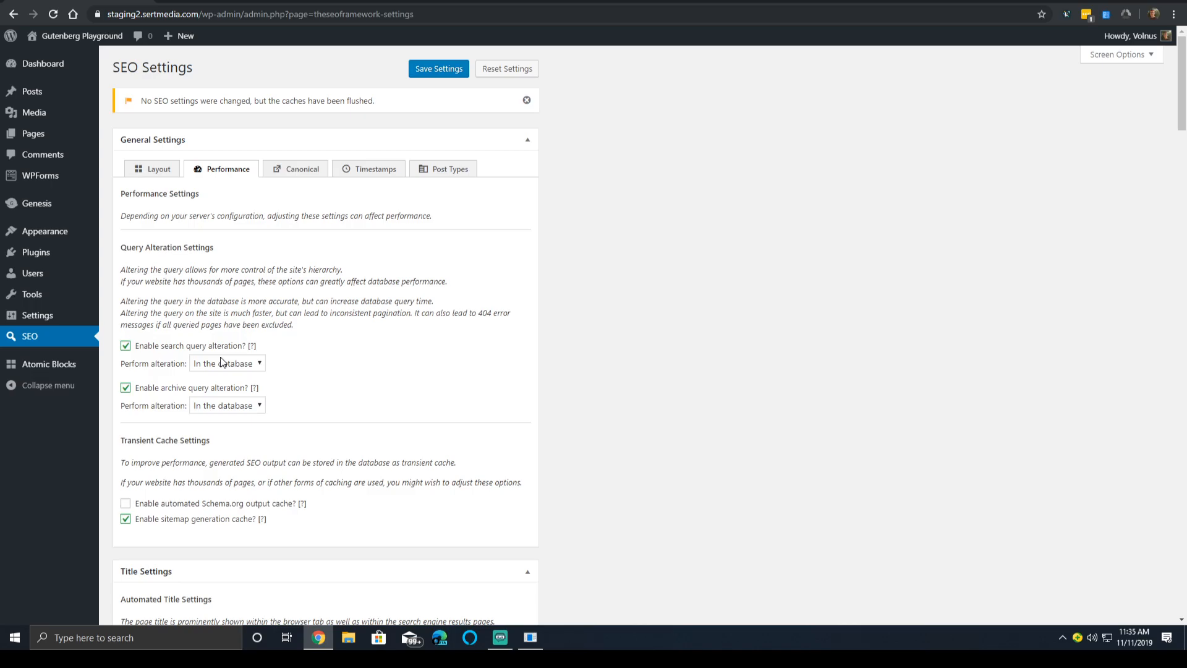
{"action": "mouse_move", "coordinate": [256, 346]}
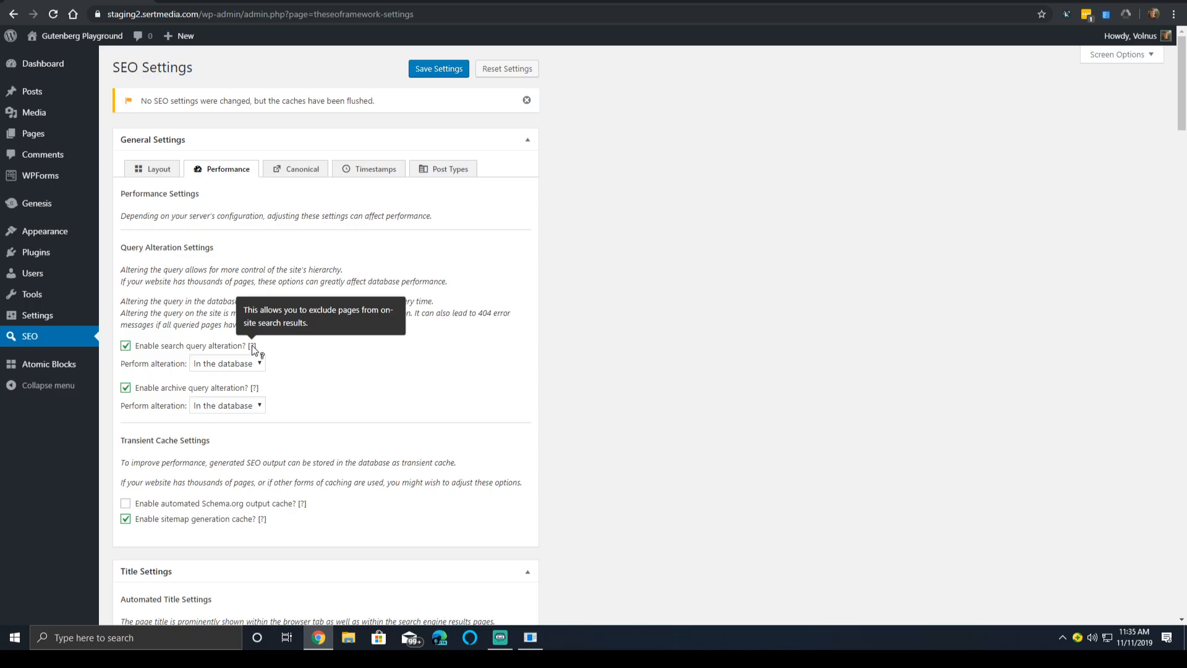
Step: Look at the alteration location choices for search and archive queries, leaving both on In the database
{"action": "left_click", "coordinate": [212, 369]}
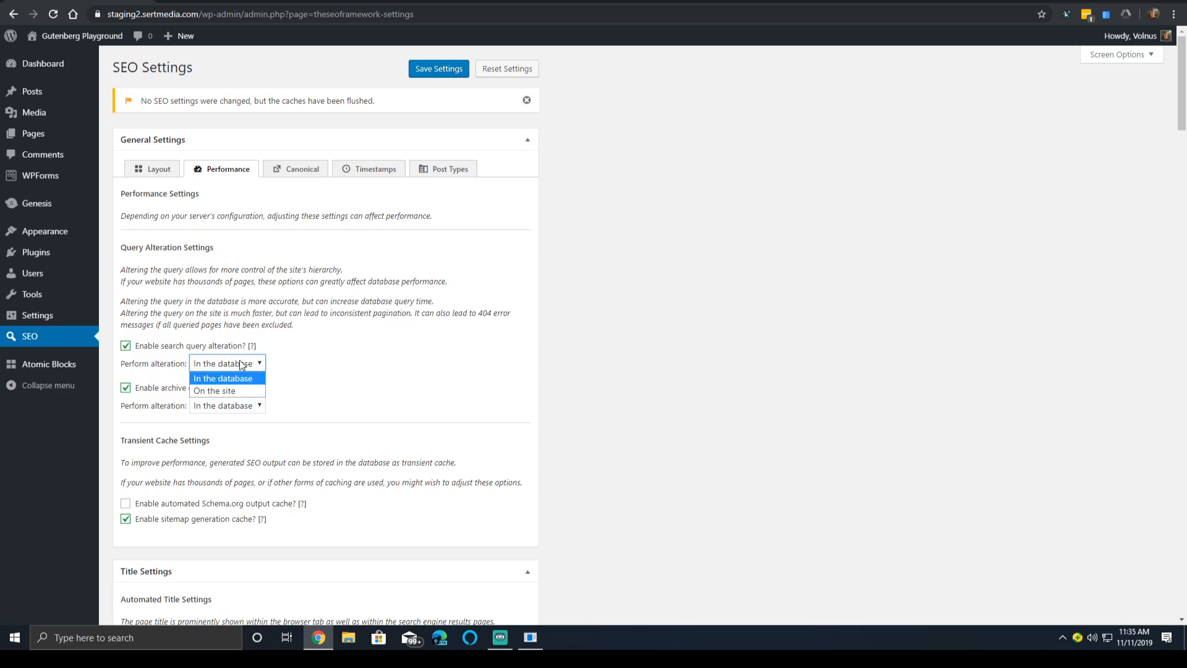
{"action": "left_click", "coordinate": [248, 390]}
{"action": "left_click", "coordinate": [233, 366]}
{"action": "left_click", "coordinate": [224, 376]}
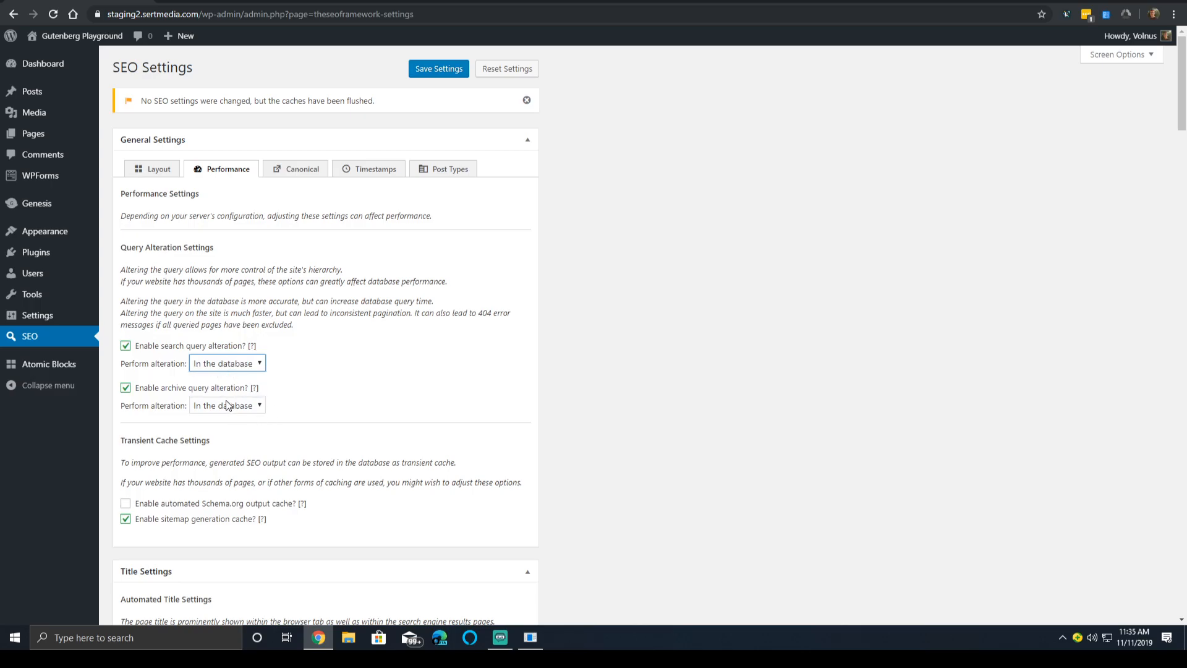
{"action": "left_click", "coordinate": [236, 405]}
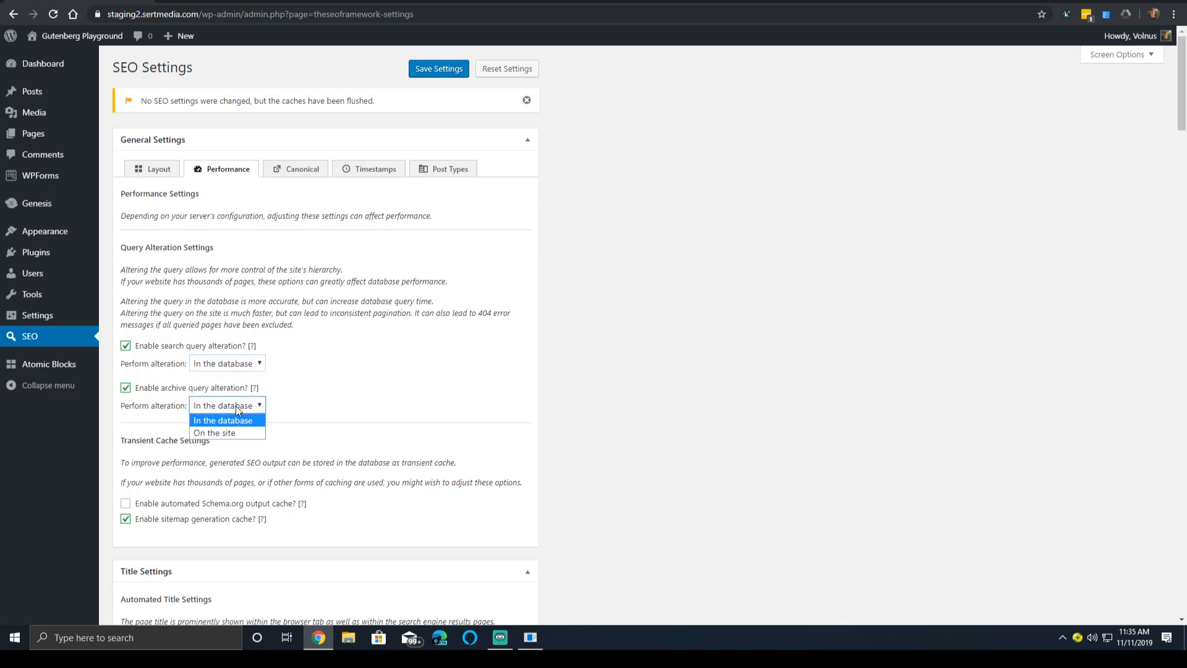
{"action": "left_click", "coordinate": [371, 373]}
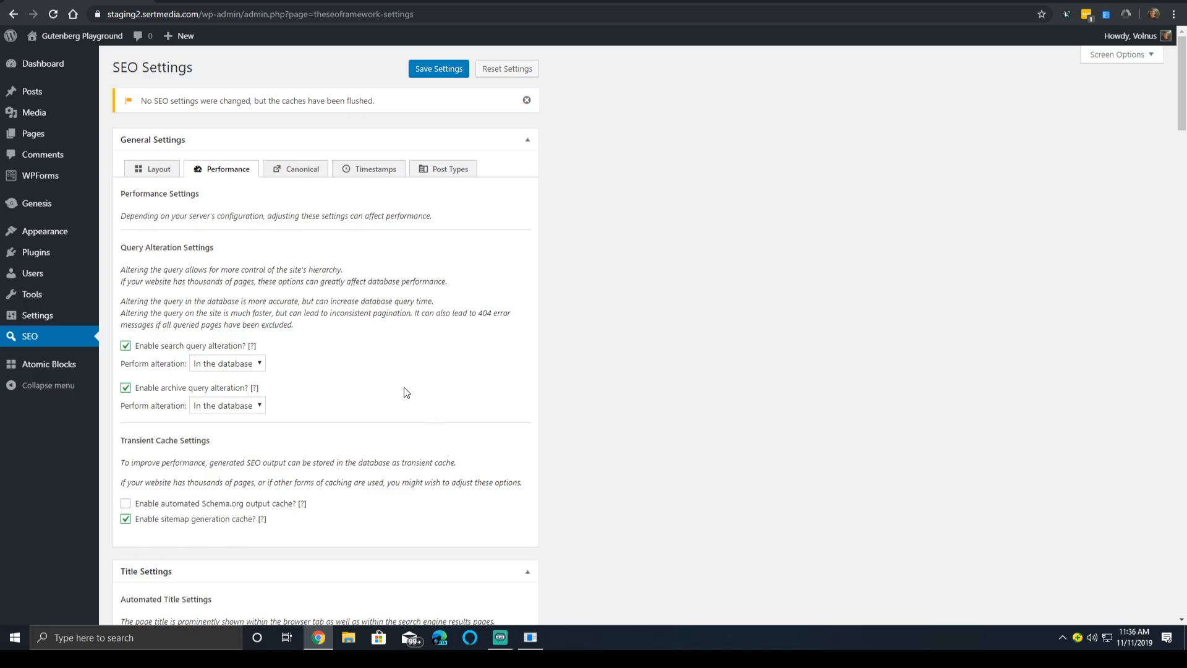
Step: Read the help for the Schema.org output cache option and review the Canonical URL Settings
{"action": "scroll", "coordinate": [404, 387], "scroll_direction": "down", "scroll_amount": 1}
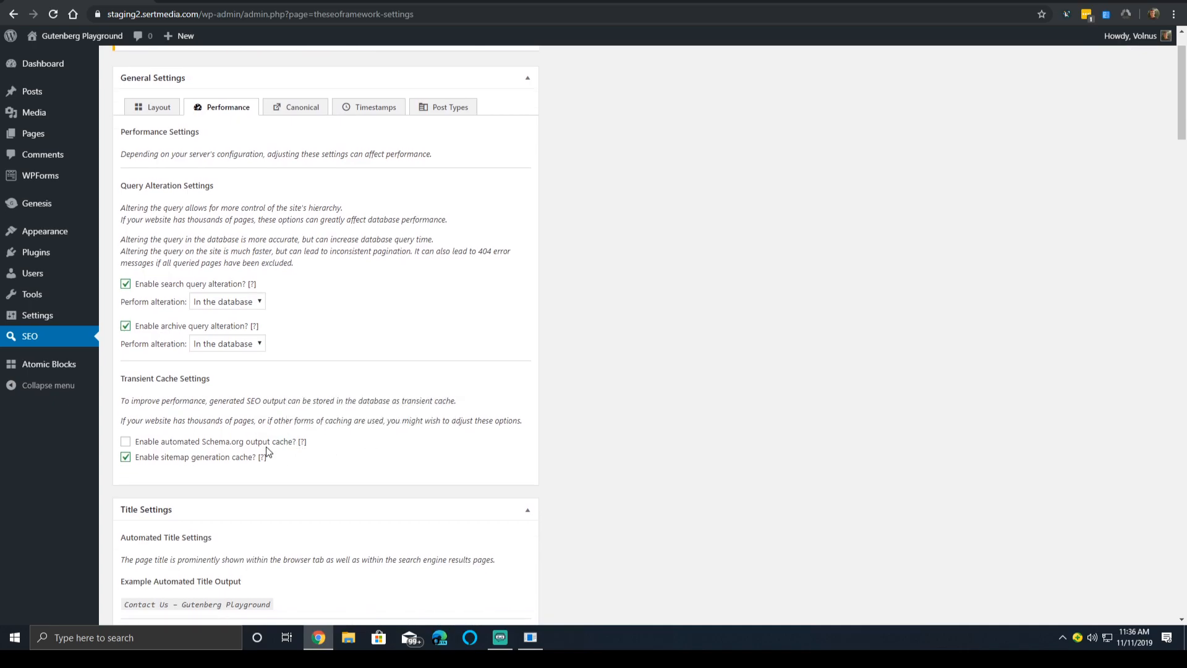
{"action": "mouse_move", "coordinate": [304, 438]}
{"action": "left_click", "coordinate": [302, 114]}
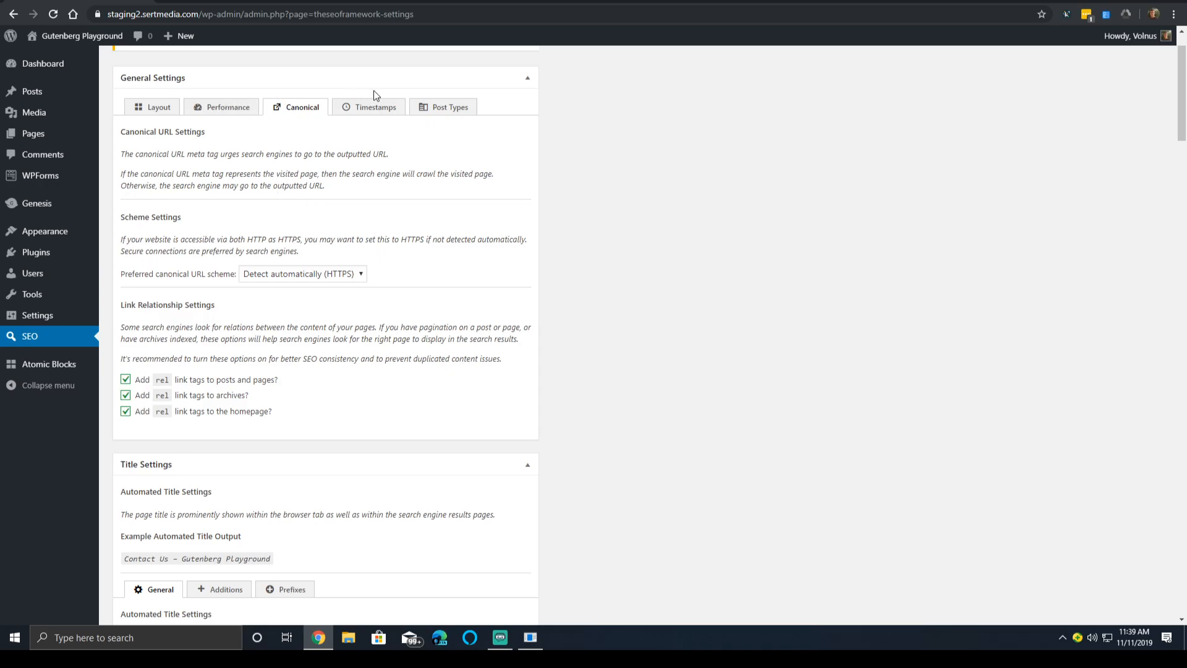
Step: Review the Timestamp Settings and the help for the available timestamp formats
{"action": "left_click", "coordinate": [370, 108]}
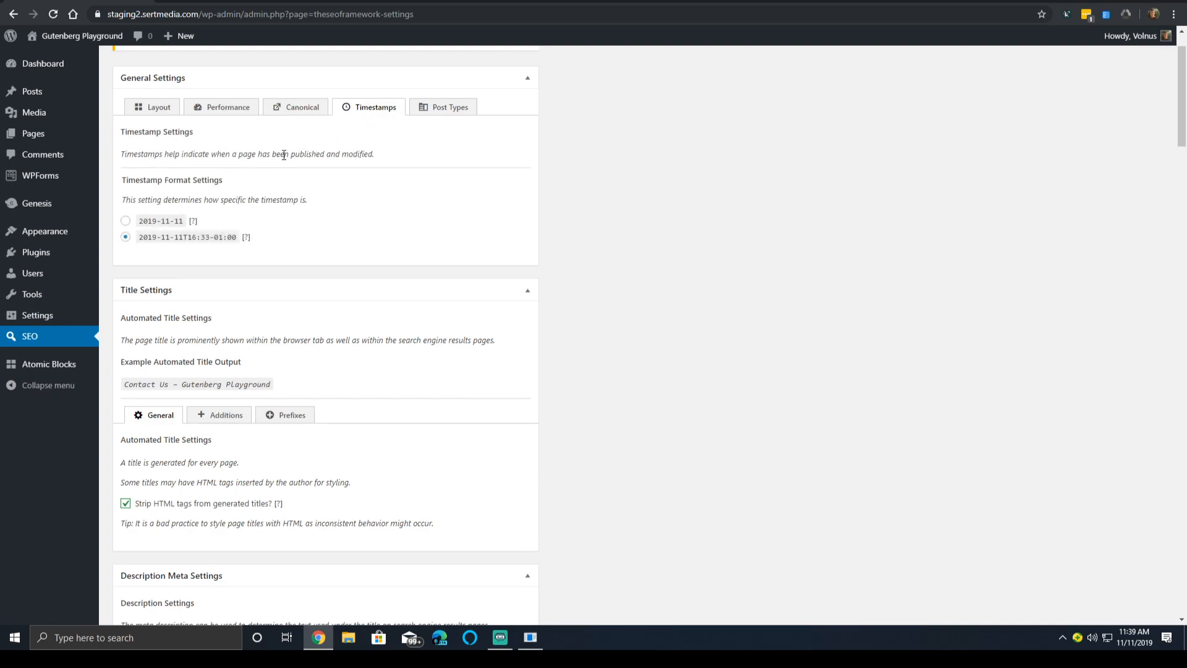
{"action": "right_click", "coordinate": [162, 223]}
{"action": "left_click", "coordinate": [372, 180]}
{"action": "mouse_move", "coordinate": [244, 234]}
{"action": "mouse_move", "coordinate": [57, 214]}
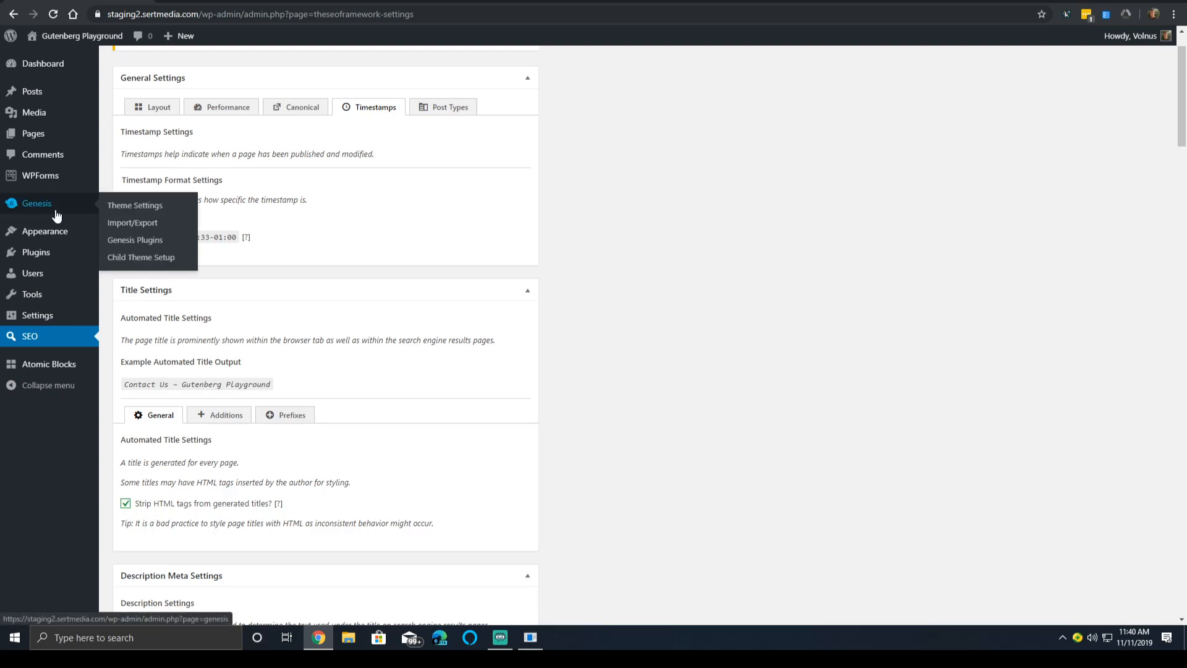
Step: Review the Post Type Settings for disabling SEO and skim through the rest of the SEO settings page
{"action": "left_click", "coordinate": [438, 115]}
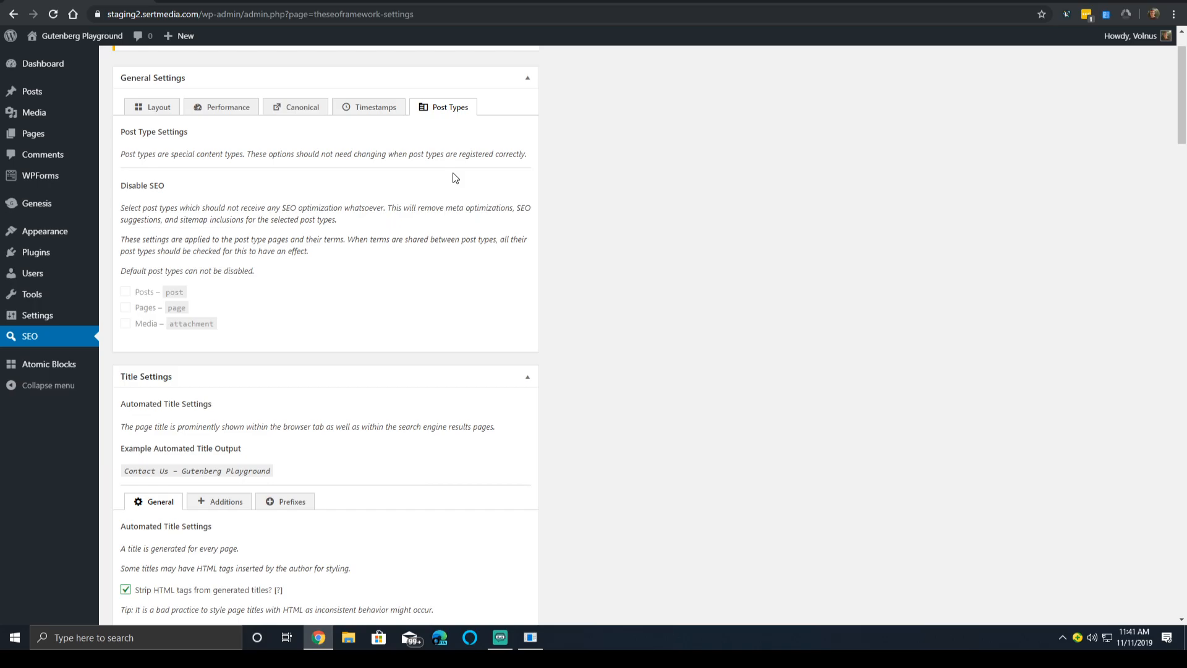
{"action": "scroll", "coordinate": [603, 235], "scroll_direction": "down", "scroll_amount": 20}
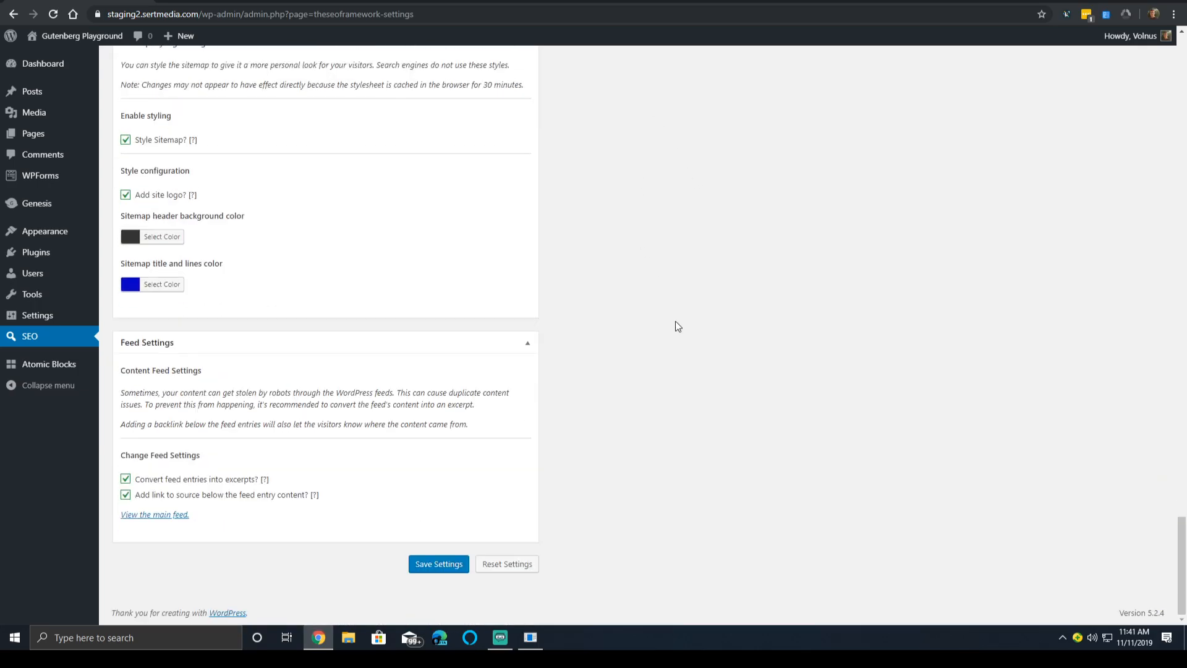
{"action": "scroll", "coordinate": [676, 321], "scroll_direction": "up", "scroll_amount": 20}
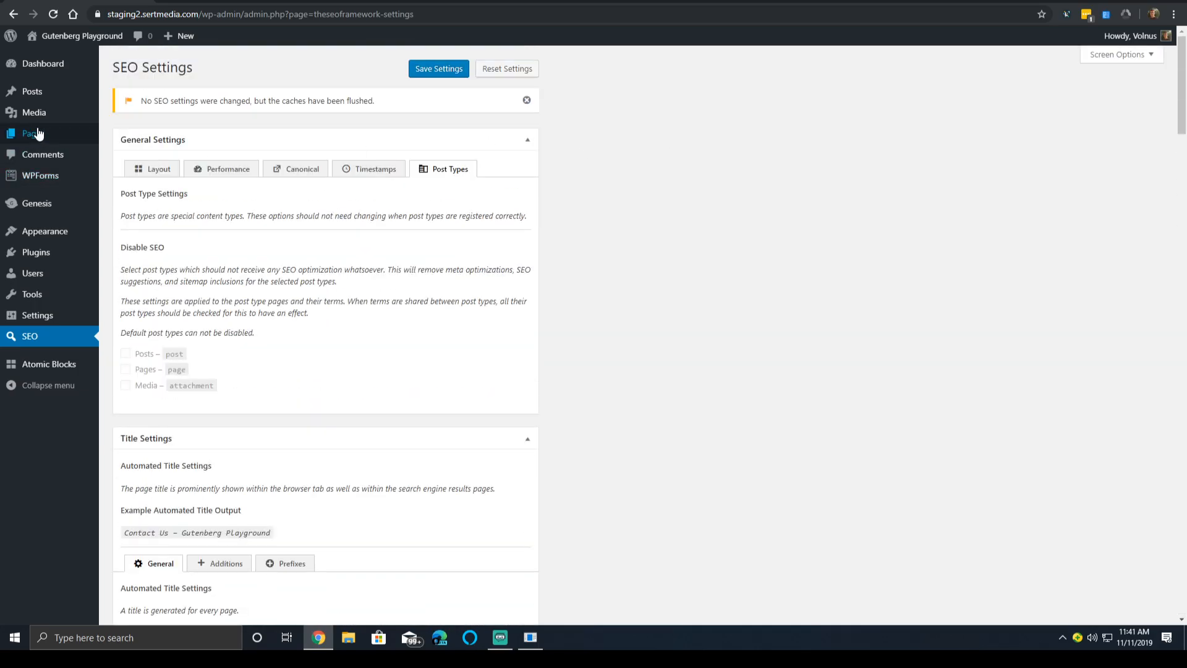
Step: Open the list of all pages and inspect the SEO bar ratings and the column choices in the screen options
{"action": "left_click", "coordinate": [37, 133]}
{"action": "left_click", "coordinate": [657, 83]}
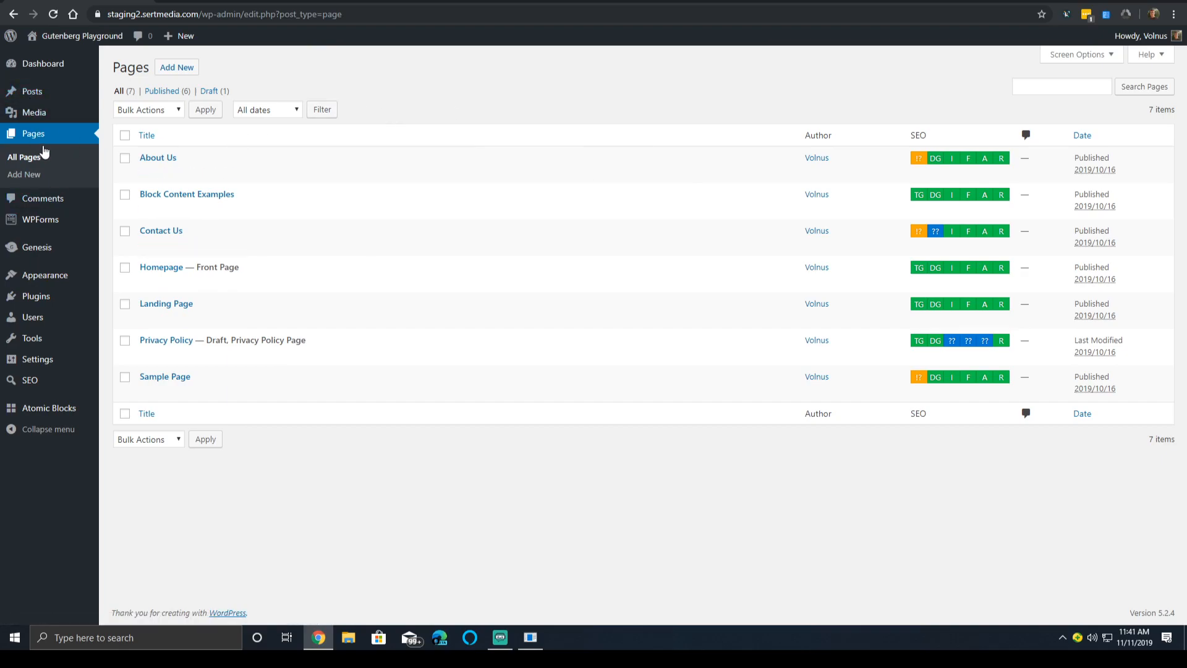
{"action": "mouse_move", "coordinate": [925, 155]}
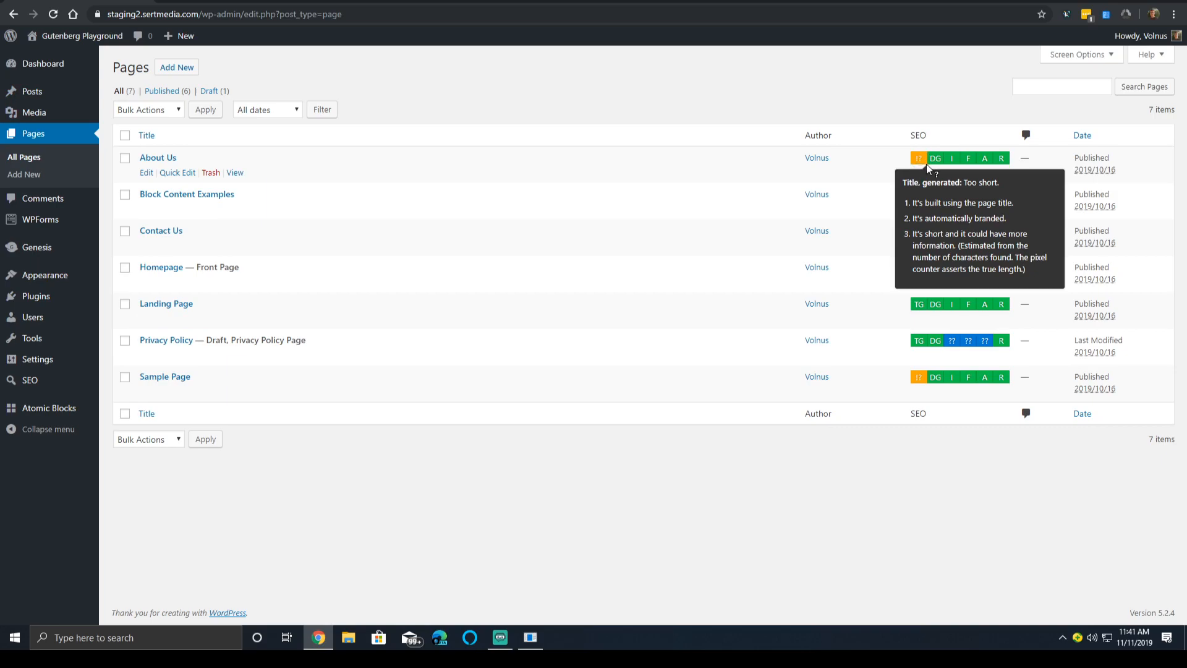
{"action": "mouse_move", "coordinate": [925, 195]}
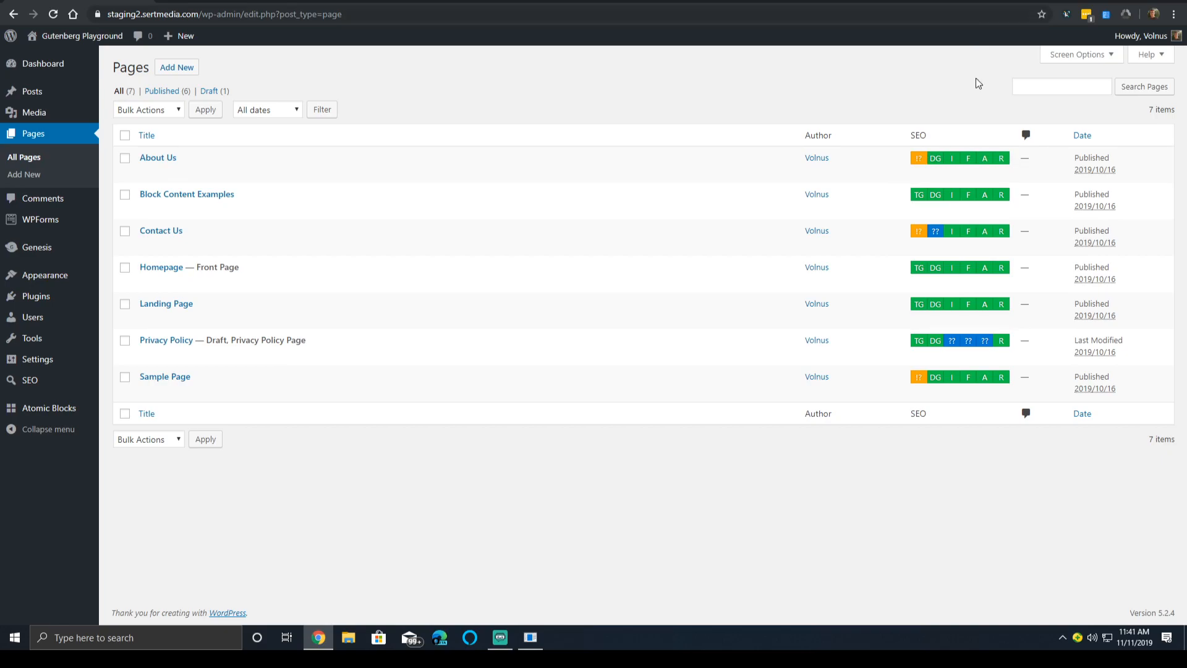
{"action": "mouse_move", "coordinate": [935, 229]}
{"action": "left_click", "coordinate": [1046, 57]}
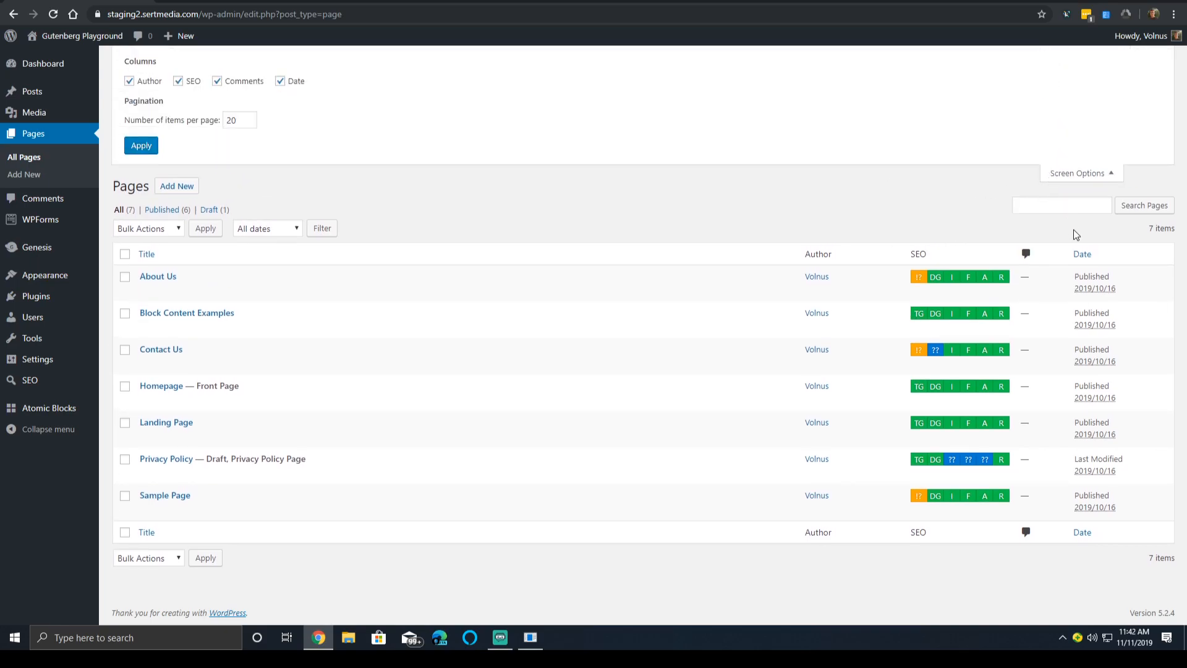
{"action": "left_click", "coordinate": [1076, 173]}
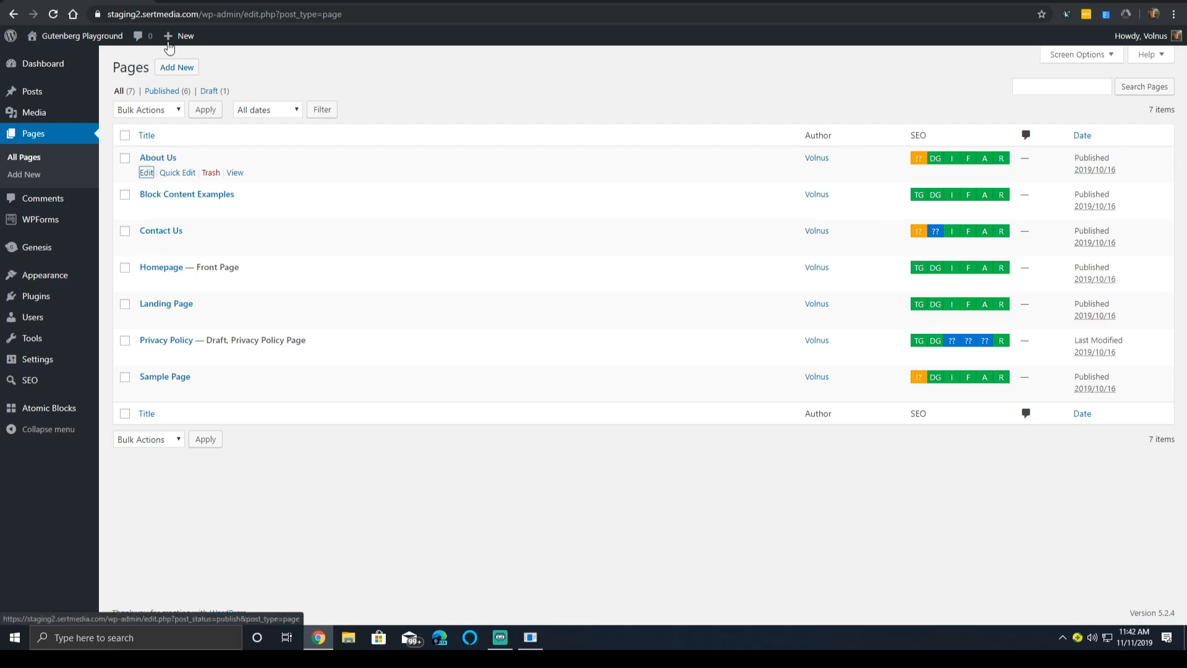
Step: Open the About Us page for editing and examine its SEO bar, meta title and meta description
{"action": "left_click", "coordinate": [146, 173]}
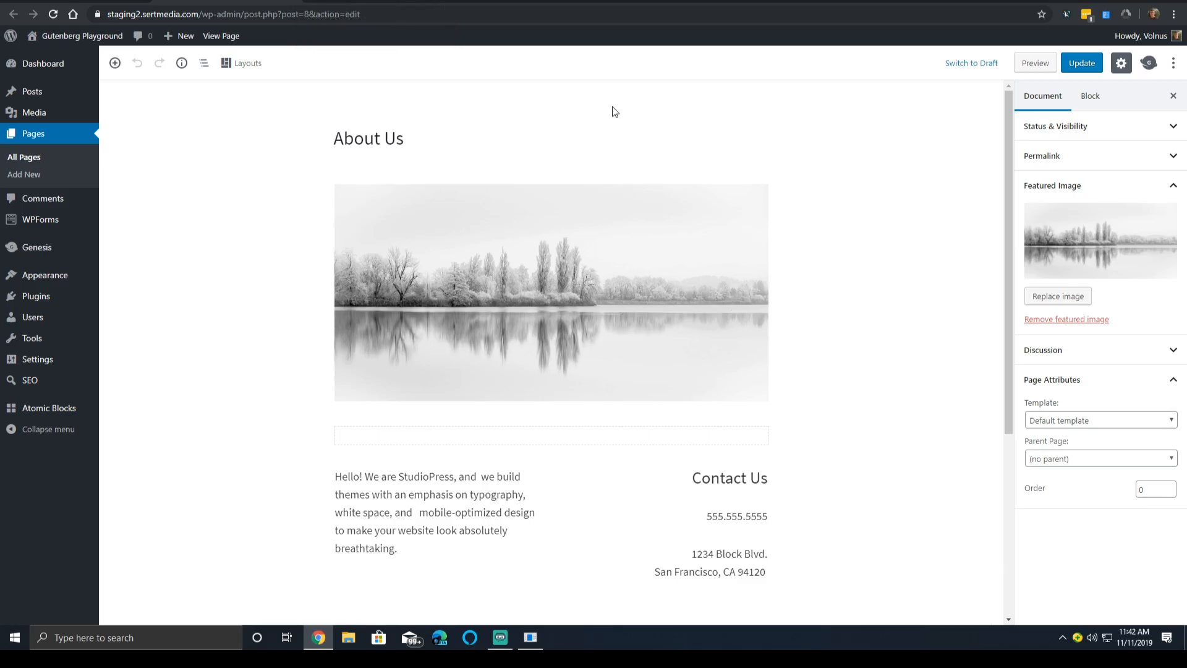
{"action": "scroll", "coordinate": [857, 290], "scroll_direction": "down", "scroll_amount": 5}
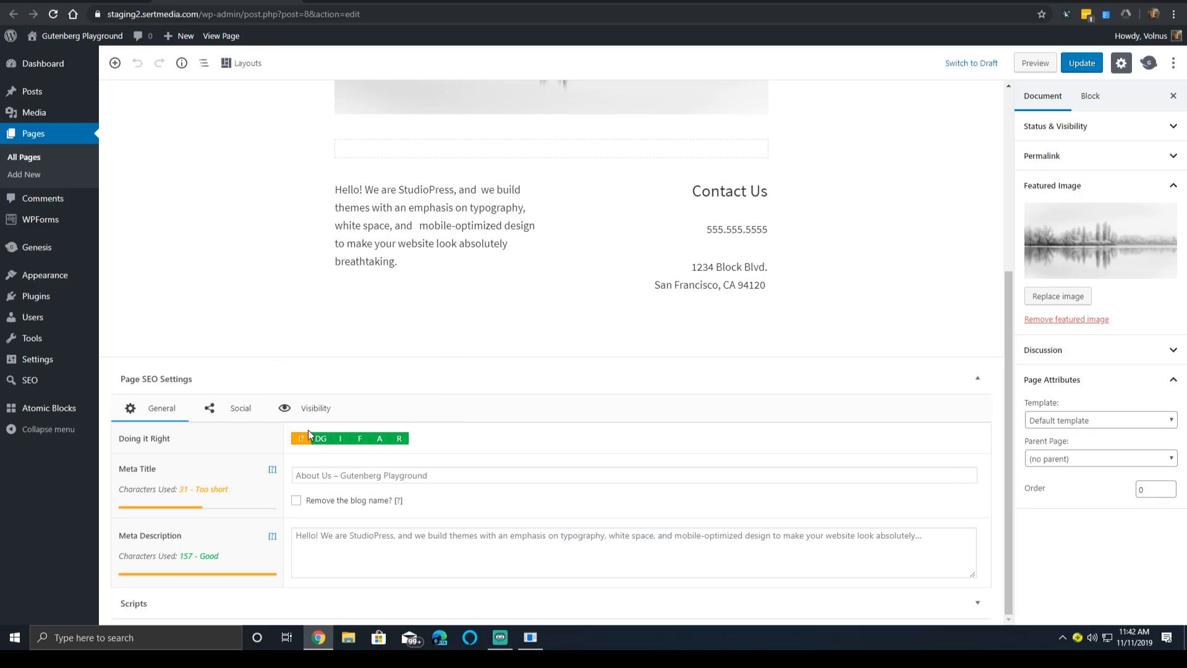
{"action": "mouse_move", "coordinate": [314, 444]}
{"action": "left_click", "coordinate": [689, 553]}
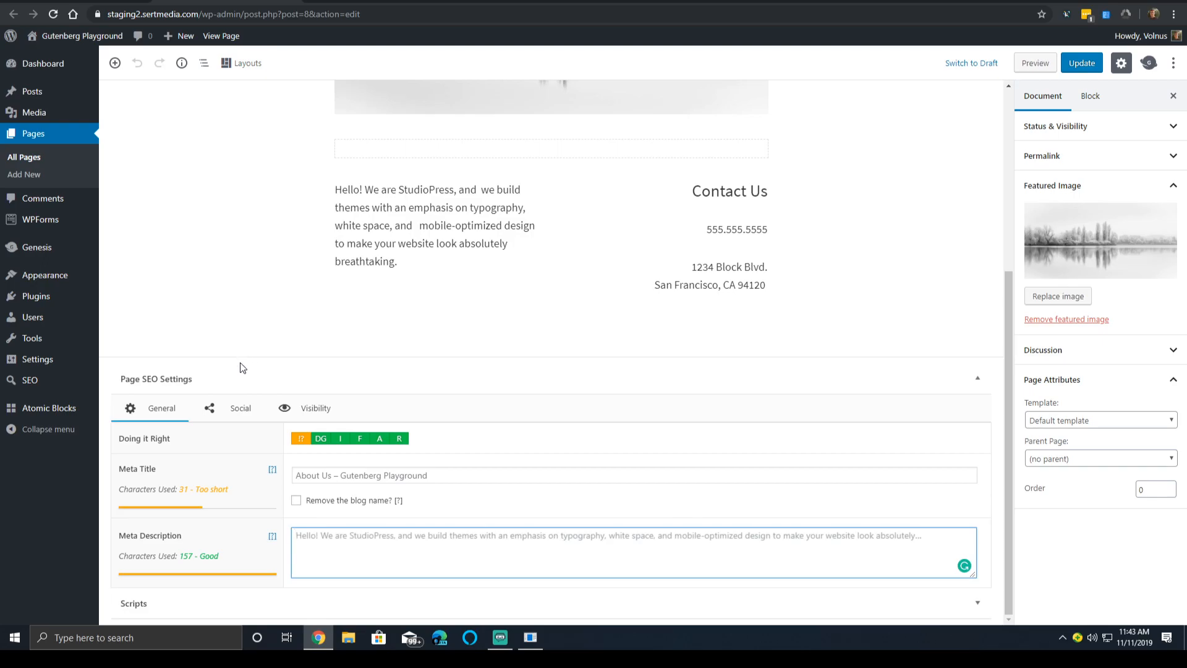
Step: Review the Social section of the About Us page's SEO settings, including the Open Graph and Twitter fields
{"action": "double_click", "coordinate": [223, 412]}
{"action": "scroll", "coordinate": [299, 427], "scroll_direction": "down", "scroll_amount": 2}
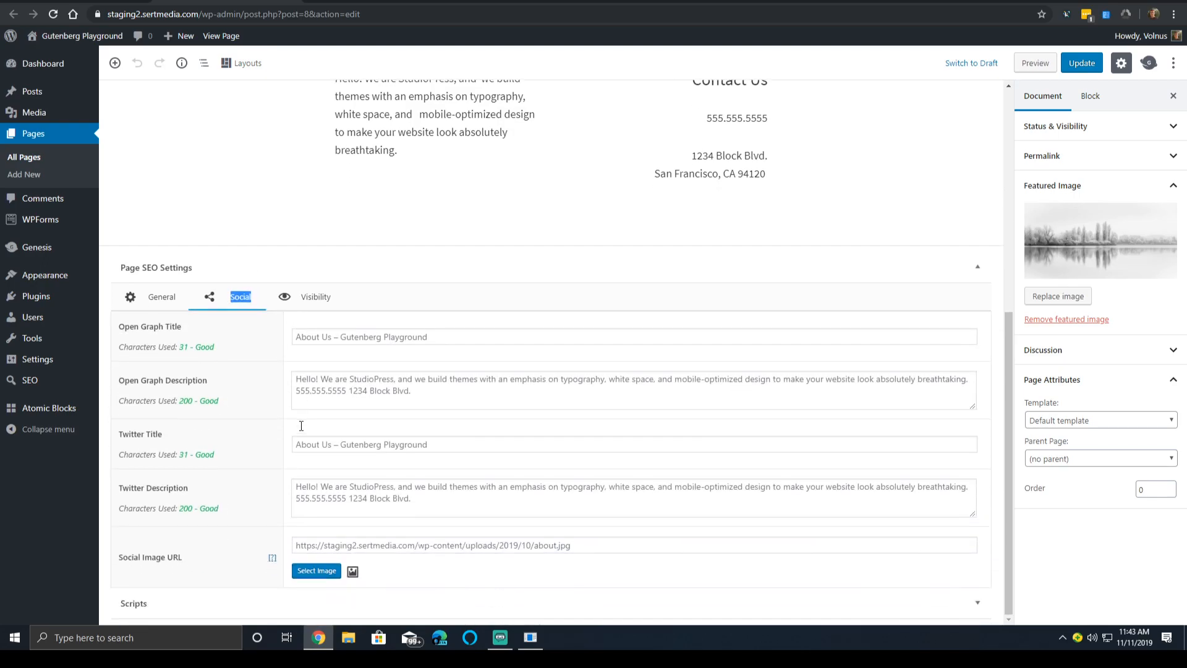
{"action": "left_click", "coordinate": [386, 497]}
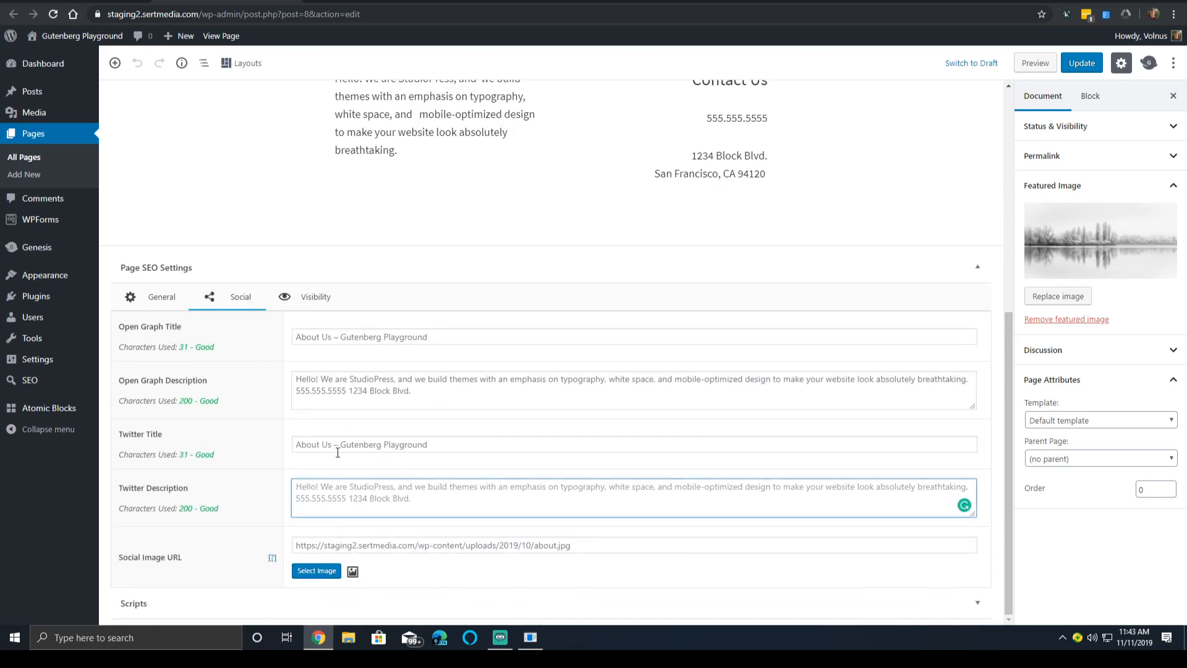
Step: Examine the Open Graph title, Open Graph description and Twitter description fields of the About Us page
{"action": "left_click", "coordinate": [317, 337]}
{"action": "left_click", "coordinate": [343, 394]}
{"action": "left_click", "coordinate": [344, 497]}
Step: Review the Visibility section of the About Us page's SEO settings, including indexing, link following, archiving and the 301 redirect URL
{"action": "left_click", "coordinate": [300, 298]}
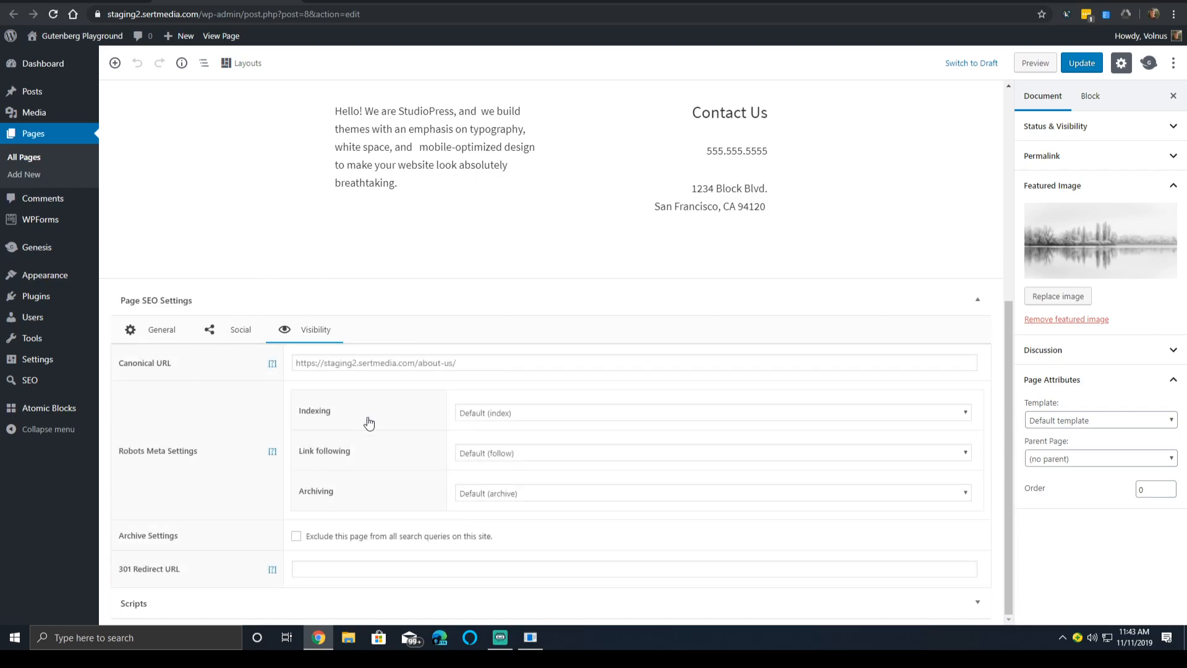
{"action": "left_click", "coordinate": [529, 406]}
{"action": "left_click", "coordinate": [527, 407]}
{"action": "double_click", "coordinate": [529, 443]}
{"action": "left_click", "coordinate": [527, 454]}
{"action": "left_click", "coordinate": [525, 454]}
{"action": "left_click", "coordinate": [526, 453]}
{"action": "left_click", "coordinate": [376, 498]}
{"action": "left_click", "coordinate": [314, 564]}
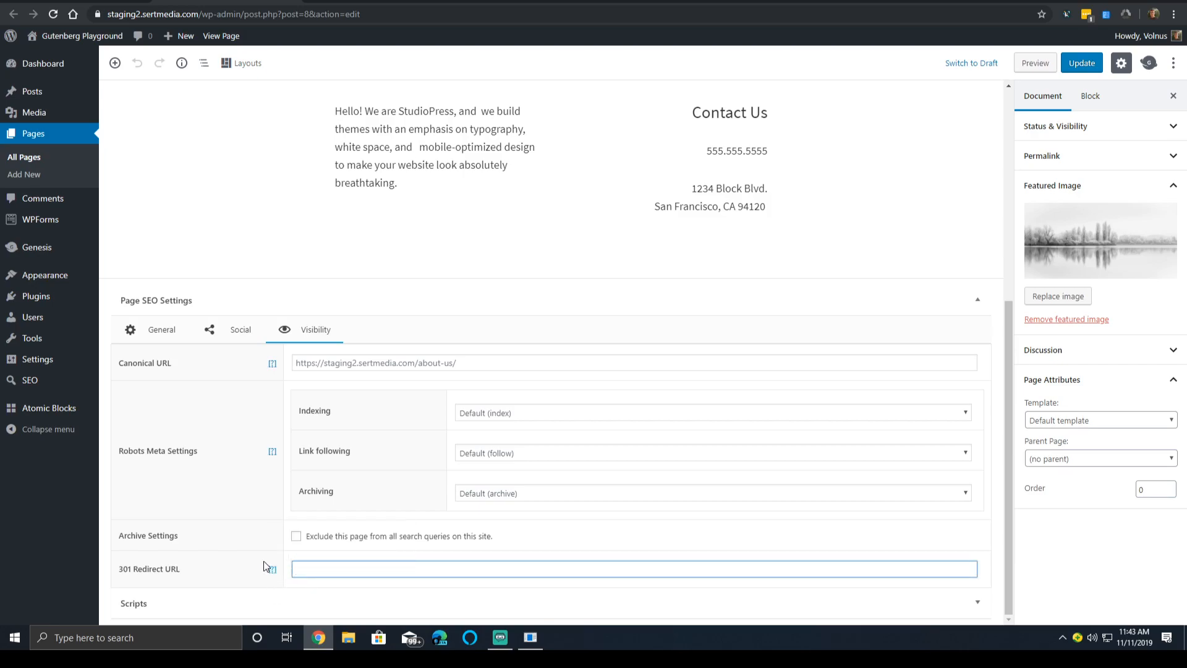
{"action": "mouse_move", "coordinate": [270, 572]}
Step: Enter "About US" as the page's meta title in the General SEO settings and try switching the blog name removal on and off
{"action": "left_click", "coordinate": [159, 329]}
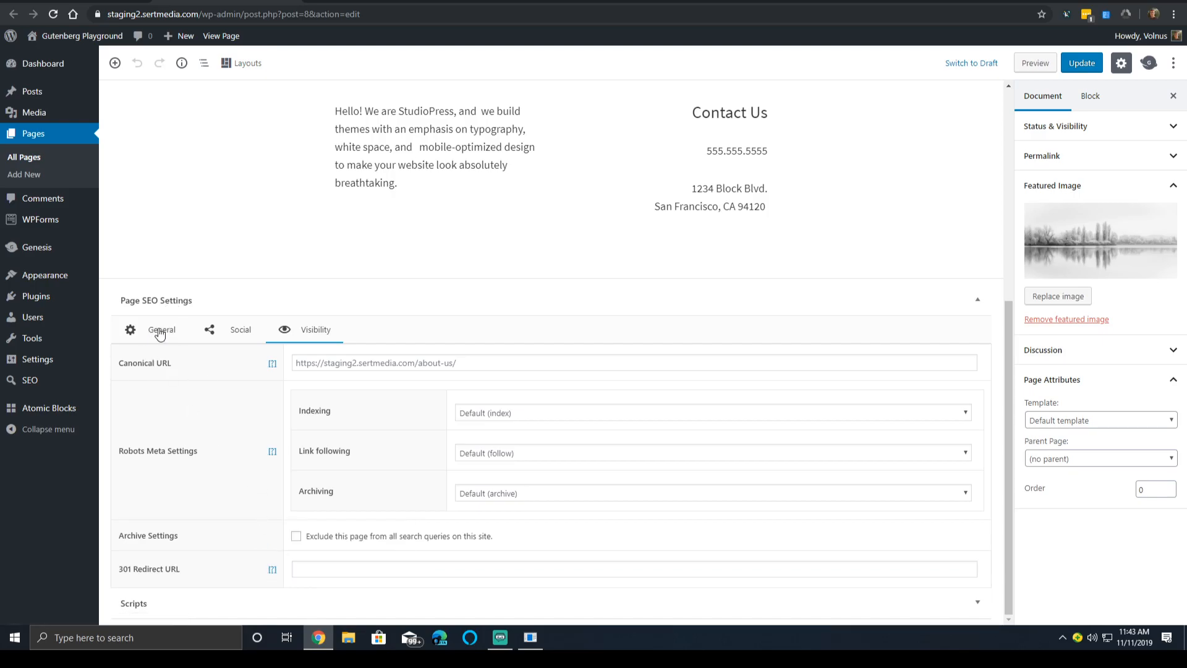
{"action": "left_click", "coordinate": [384, 475]}
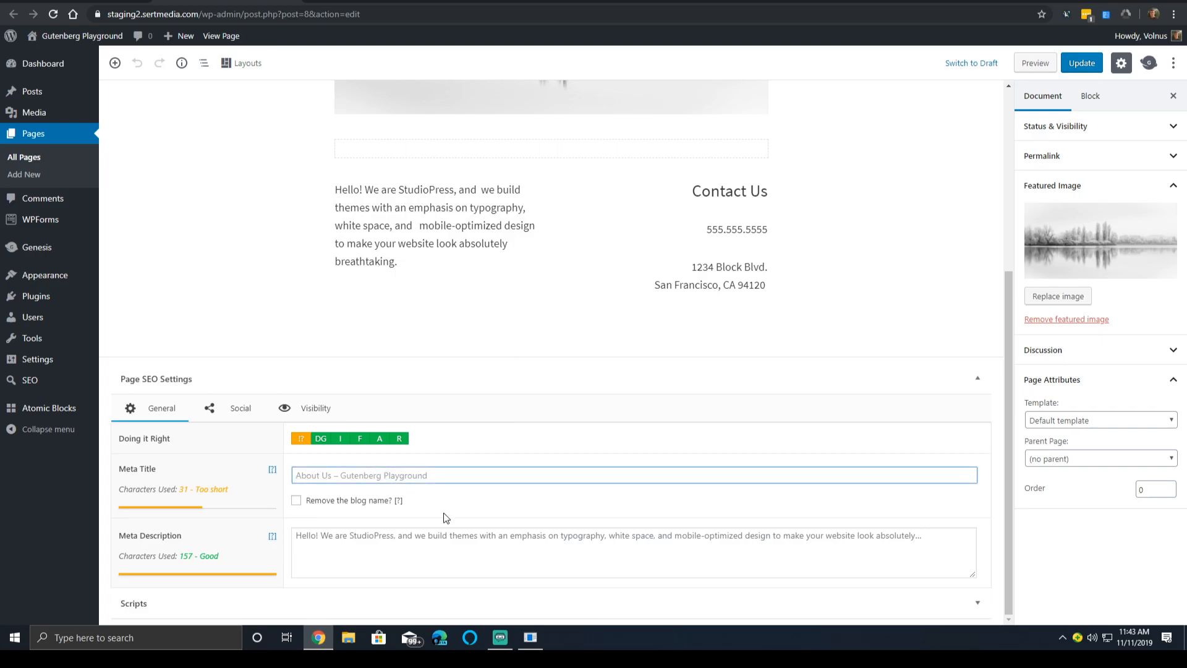
{"action": "type", "text": "About US"}
{"action": "left_click", "coordinate": [322, 500]}
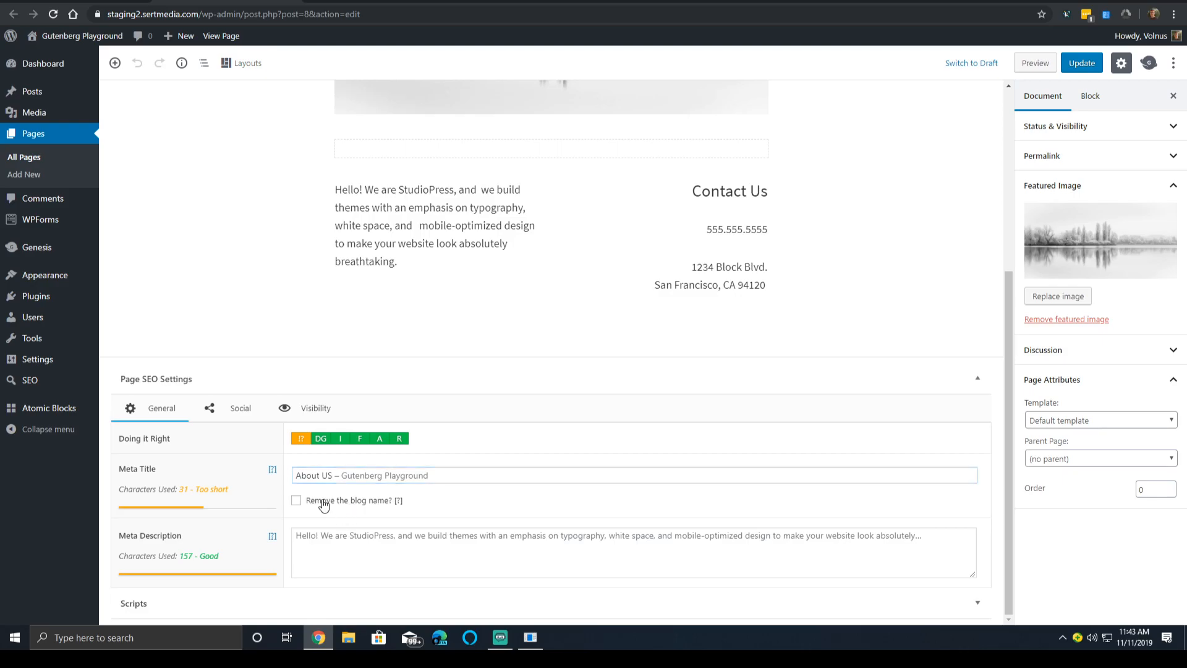
{"action": "left_click", "coordinate": [322, 500]}
{"action": "left_click", "coordinate": [321, 500]}
{"action": "left_click", "coordinate": [321, 500]}
{"action": "left_click", "coordinate": [321, 500]}
{"action": "left_click", "coordinate": [322, 502]}
{"action": "double_click", "coordinate": [320, 500]}
{"action": "double_click", "coordinate": [342, 501]}
Step: Correct the meta title to "About Us" and enable removal of the blog name
{"action": "left_click", "coordinate": [328, 475]}
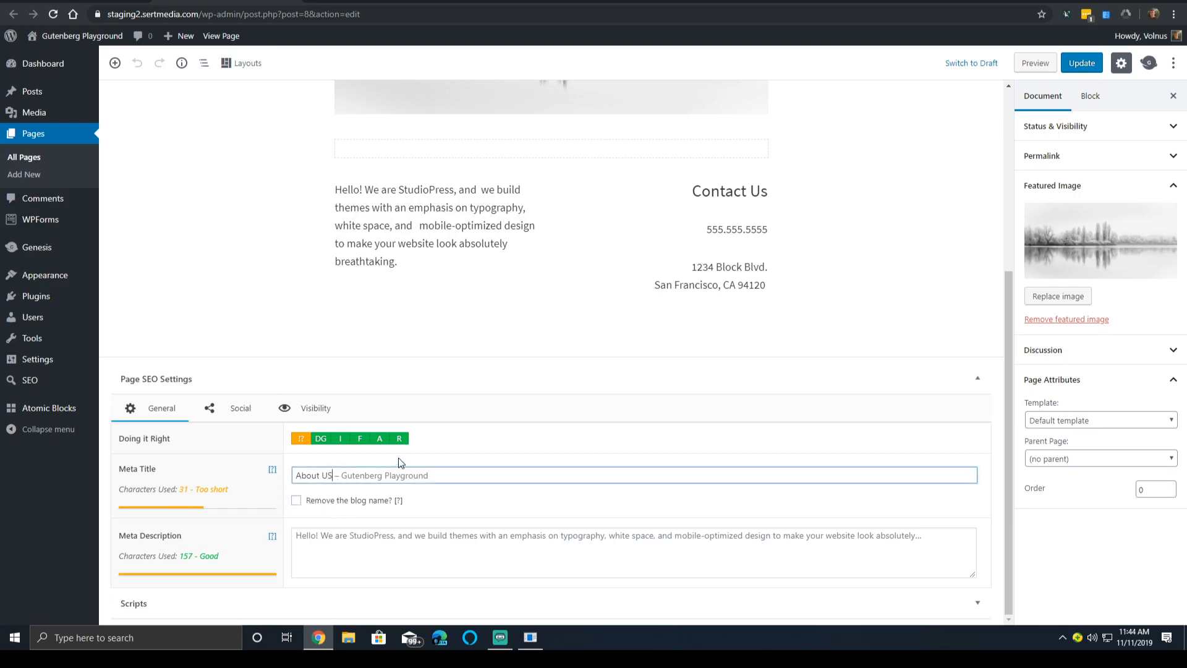
{"action": "key", "text": "BackSpace"}
{"action": "type", "text": "s -"}
{"action": "key", "text": "BackSpace"}
{"action": "key", "text": "BackSpace"}
{"action": "left_click", "coordinate": [354, 504]}
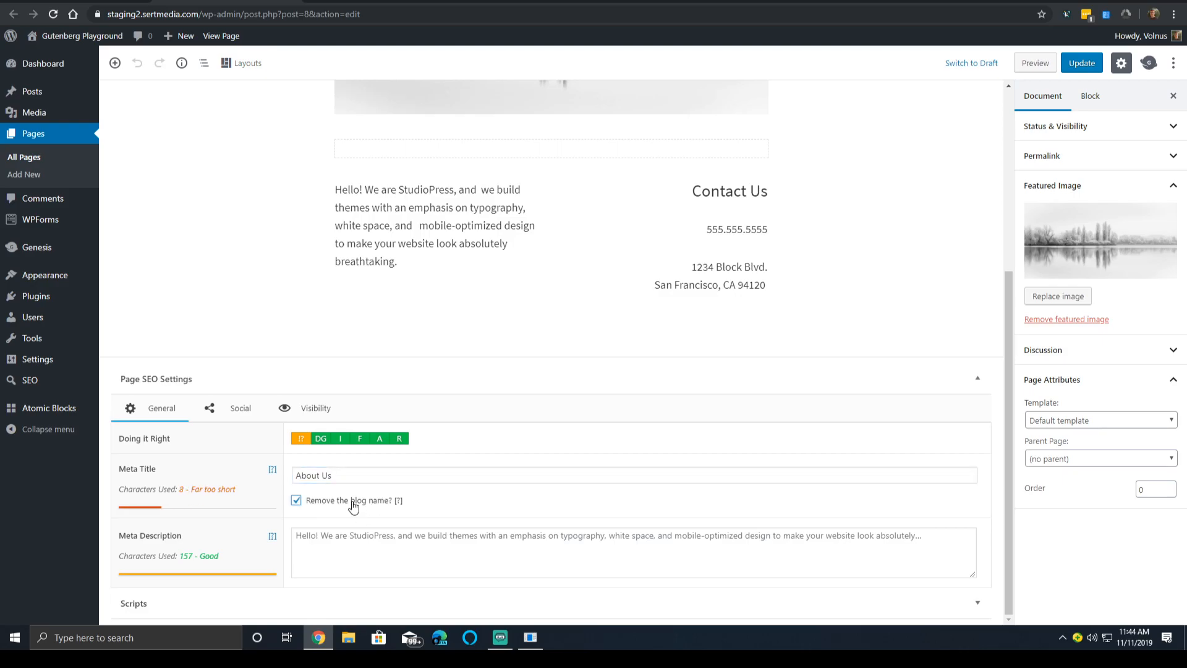
Step: Replace the meta title with "Who We Are: Gutenberg Playground - Digital Marketing Agency"
{"action": "left_click", "coordinate": [356, 473]}
{"action": "key", "text": "ctrl+a"}
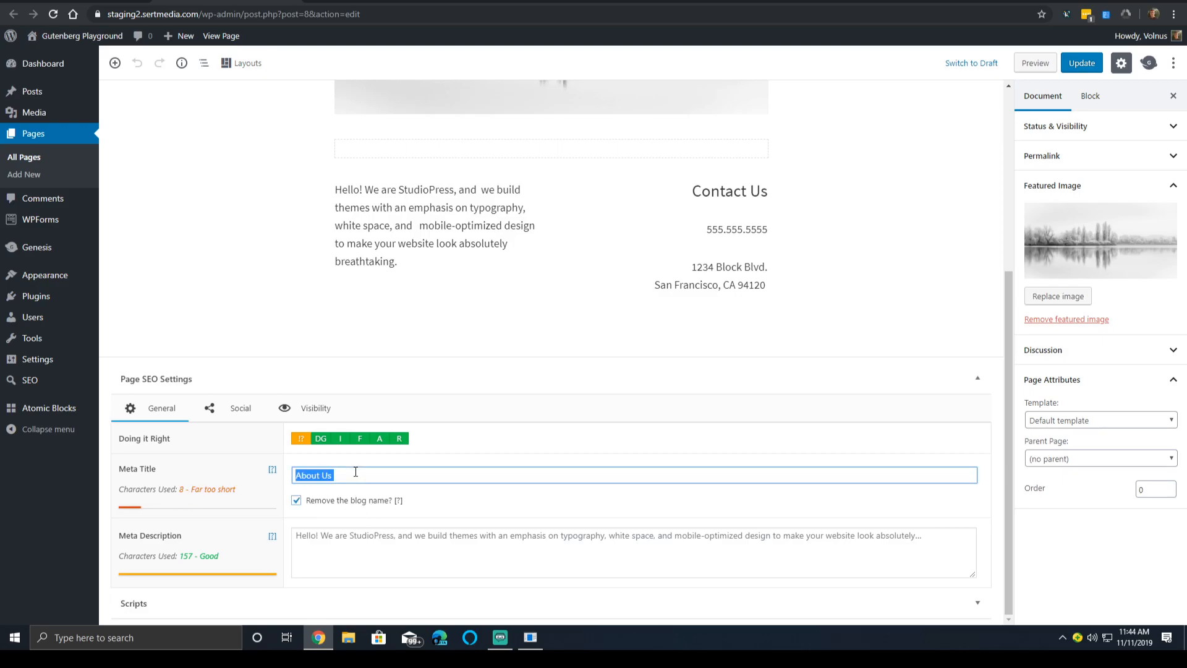
{"action": "type", "text": "Who We Are: "}
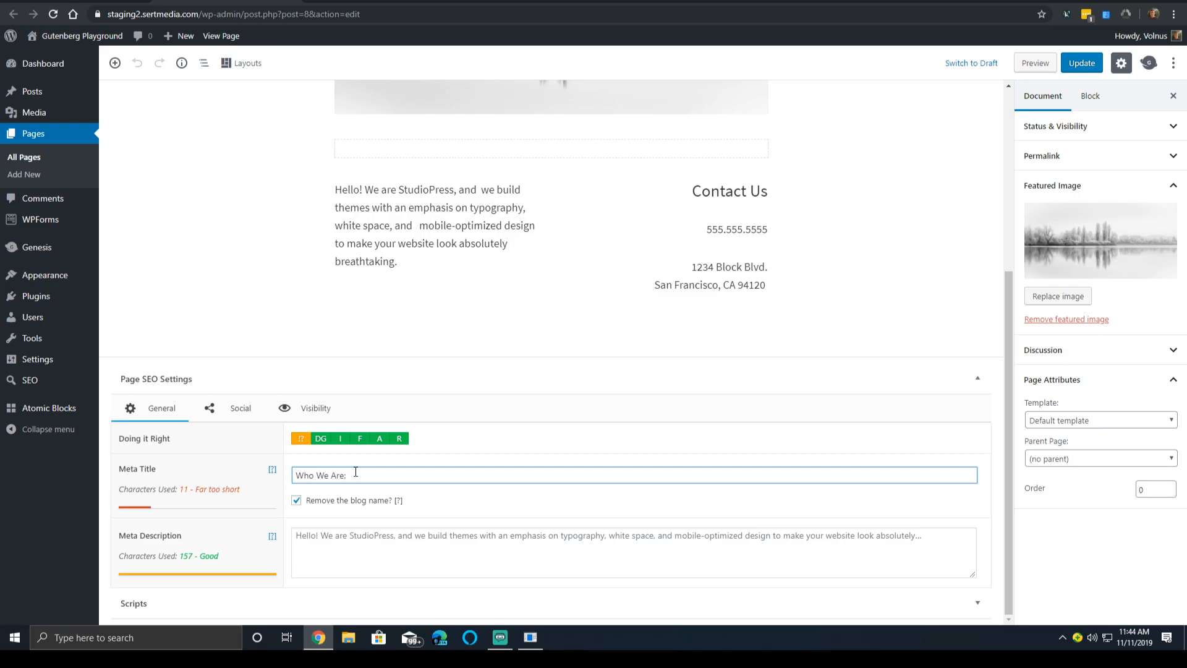
{"action": "type", "text": "Gutenberg Playground dig"}
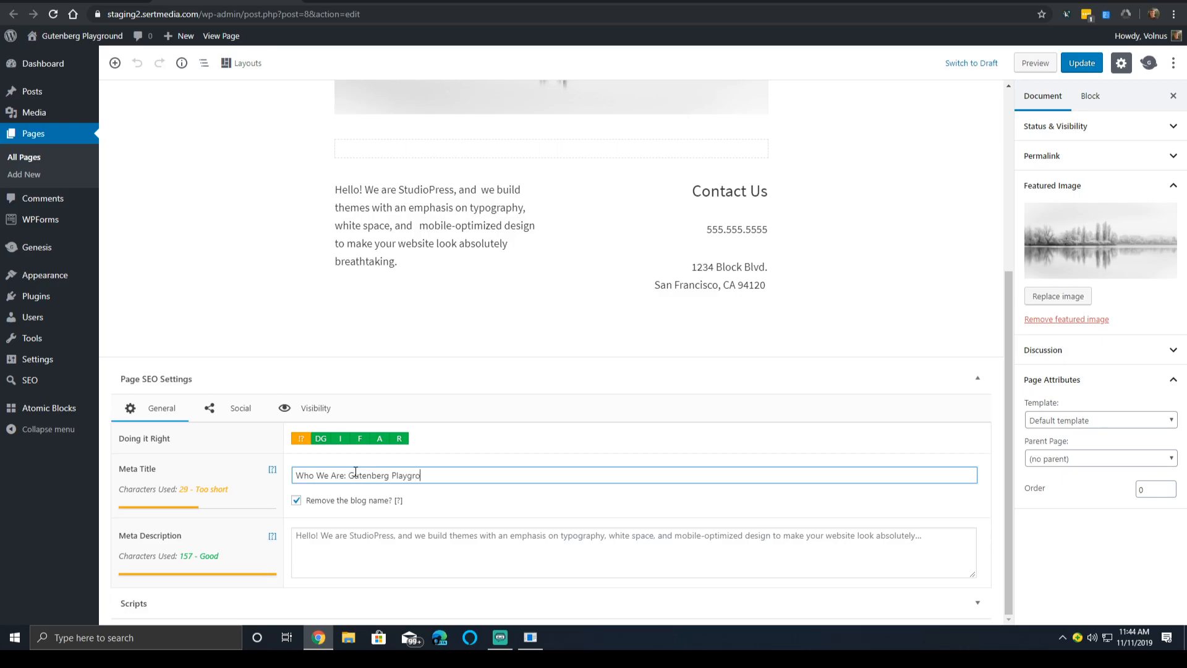
{"action": "key", "text": "BackSpace"}
{"action": "key", "text": "BackSpace"}
{"action": "key", "text": "BackSpace"}
{"action": "type", "text": "Digital Market"}
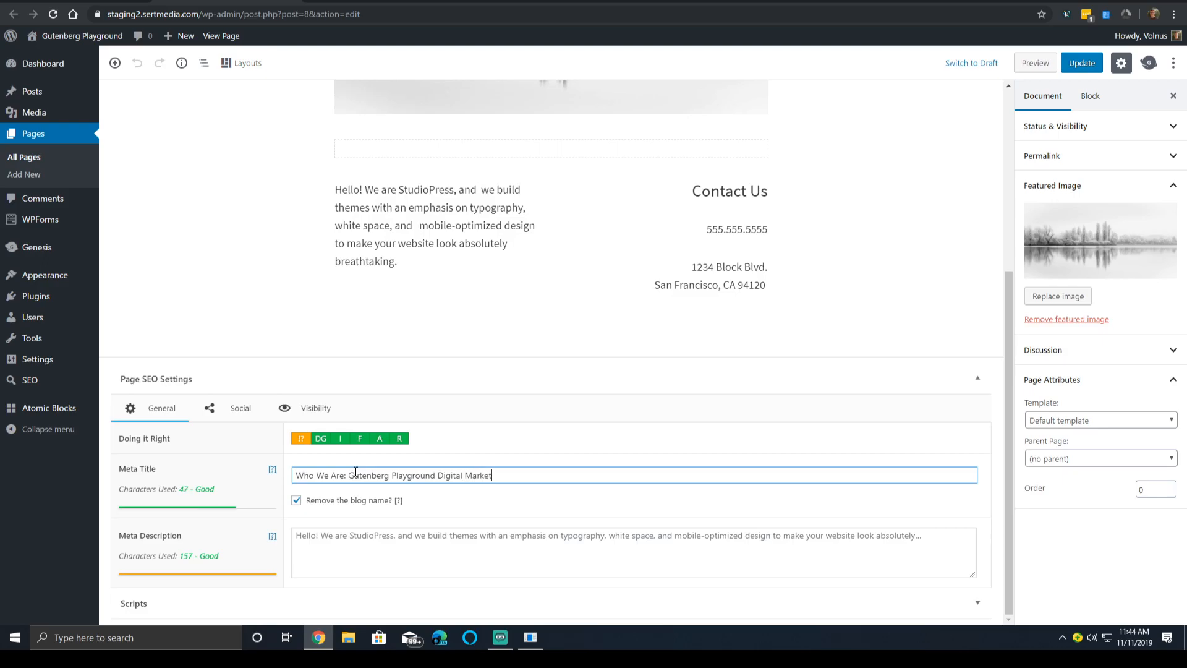
{"action": "type", "text": "ing Agency"}
{"action": "key", "text": "Left"}
{"action": "key", "text": "Left"}
{"action": "key", "text": "Left"}
{"action": "key", "text": "Left"}
{"action": "key", "text": "Left"}
{"action": "key", "text": "Left"}
{"action": "key", "text": "Left"}
{"action": "key", "text": "Left"}
{"action": "type", "text": "-"}
Step: Begin the meta description with "Hello! We are a digital marketing agency based in Nashville, TN"
{"action": "left_click", "coordinate": [588, 540]}
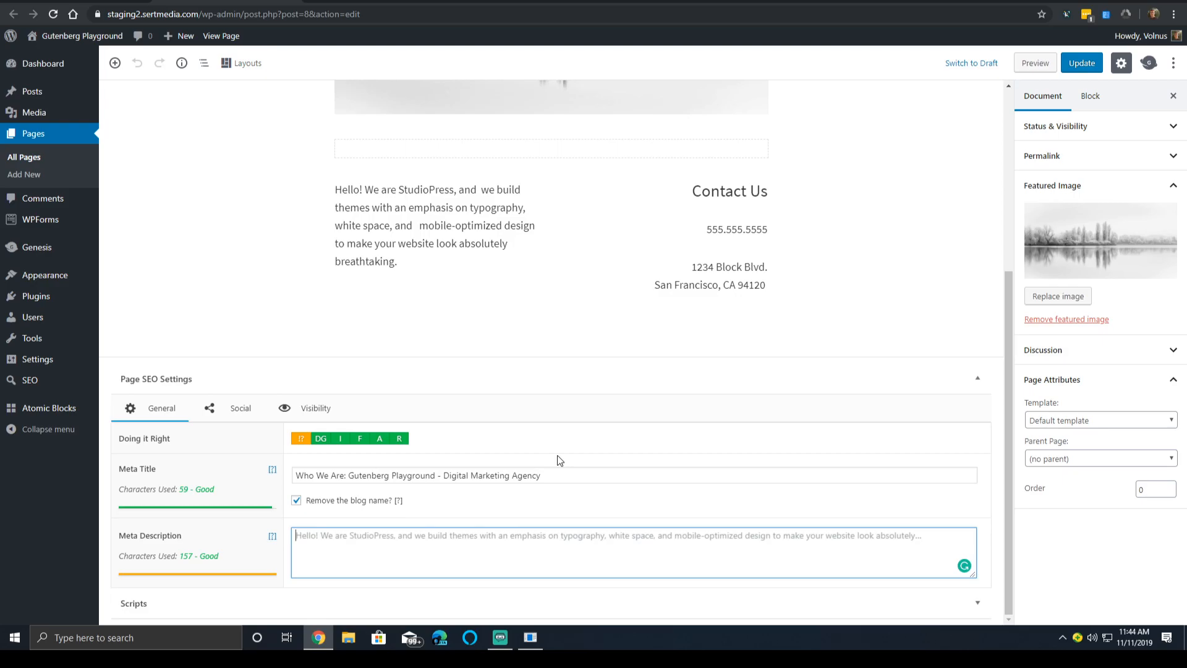
{"action": "type", "text": "Hello"}
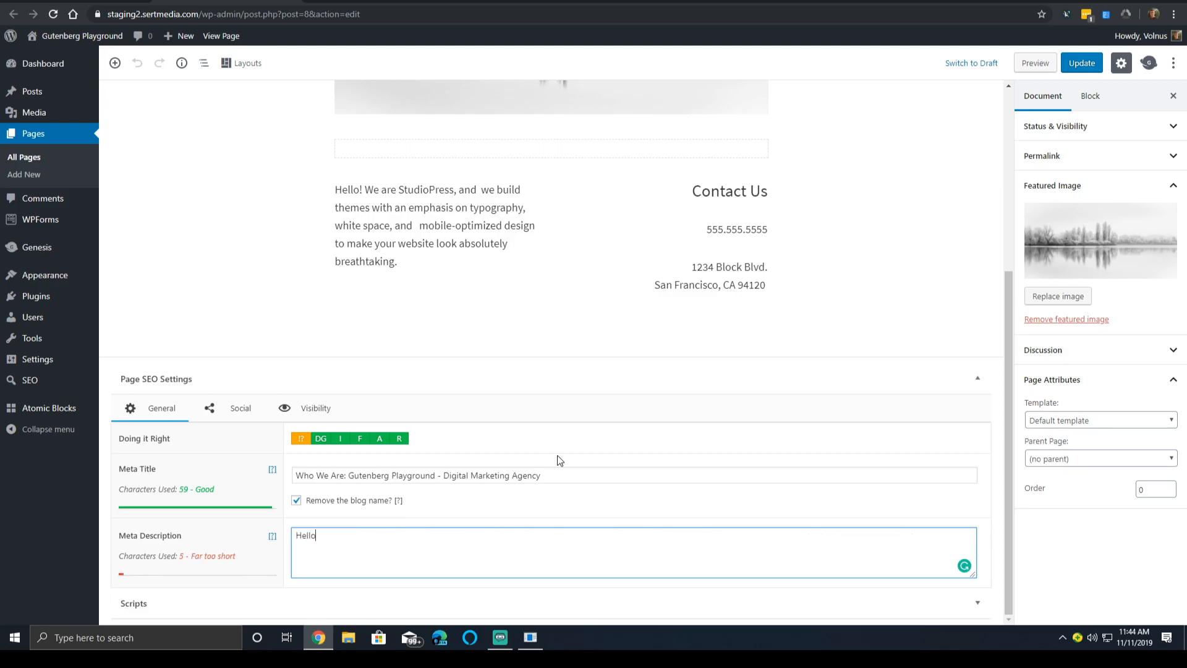
{"action": "type", "text": "! We are a digital marketing a"}
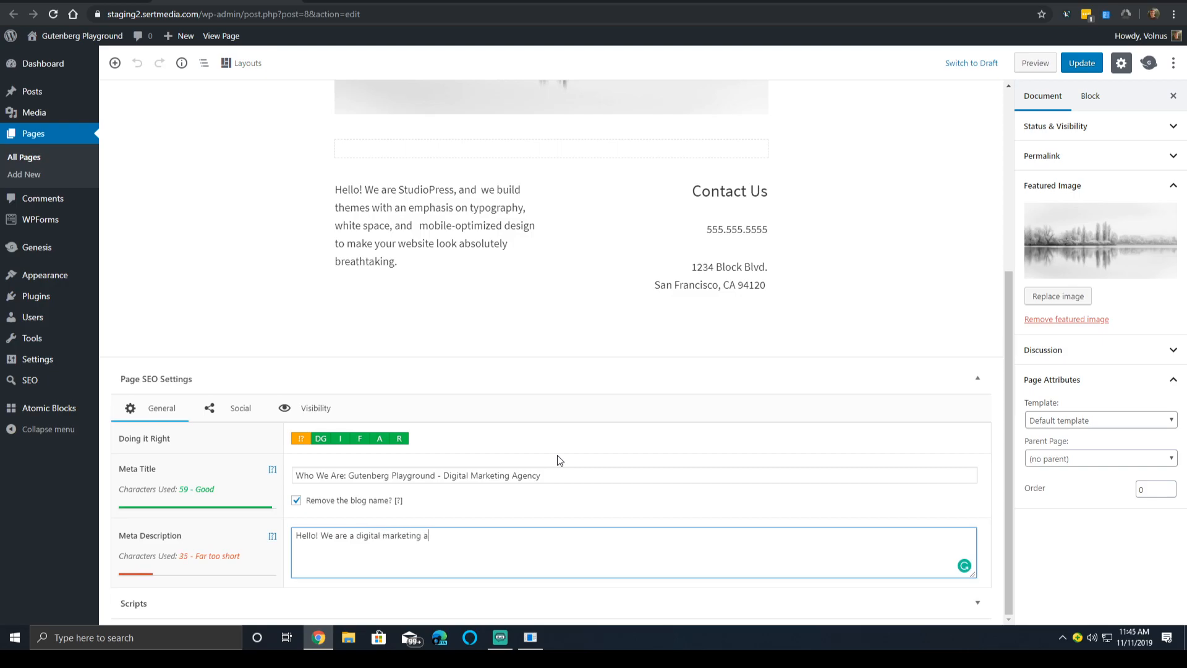
{"action": "type", "text": "gency based in Nashvil"}
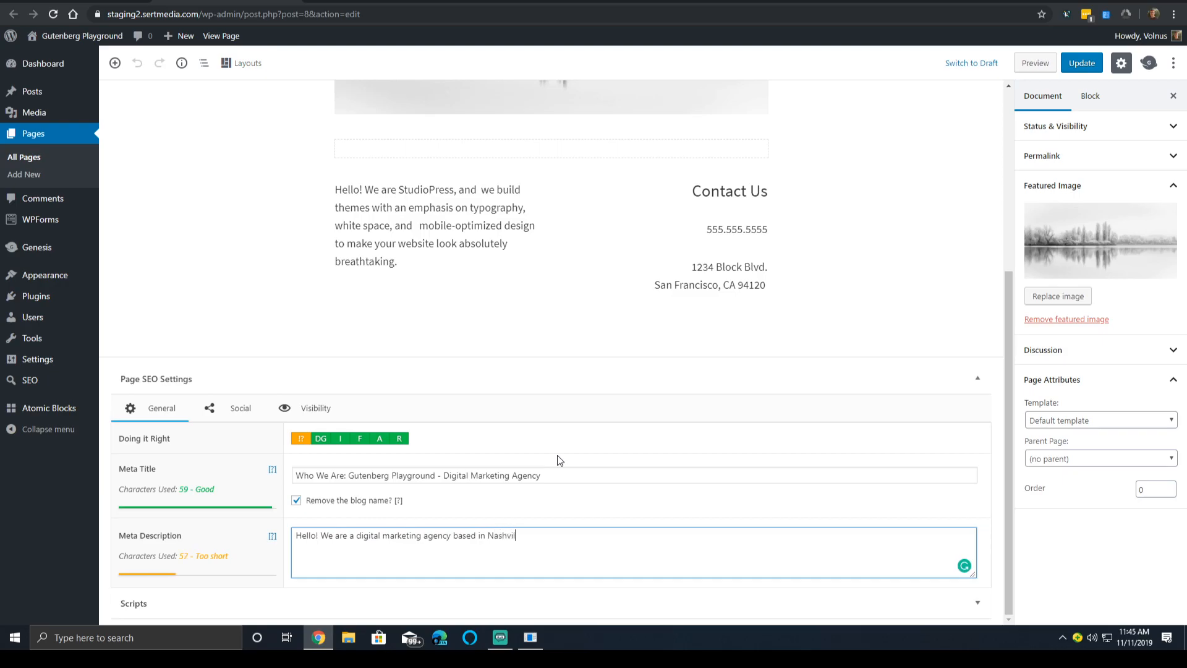
{"action": "type", "text": "le.  TN"}
{"action": "type", "text": " who speciali"}
{"action": "type", "text": "ze in"}
{"action": "type", "text": " web"}
{"action": "key", "text": "BackSpace"}
{"action": "key", "text": "BackSpace"}
{"action": "key", "text": "BackSpace"}
{"action": "key", "text": "BackSpace"}
{"action": "key", "text": "BackSpace"}
{"action": "key", "text": "BackSpace"}
{"action": "key", "text": "BackSpace"}
{"action": "key", "text": "BackSpace"}
{"action": "key", "text": "BackSpace"}
{"action": "key", "text": "BackSpace"}
{"action": "key", "text": "BackSpace"}
{"action": "key", "text": "BackSpace"}
{"action": "key", "text": "BackSpace"}
{"action": "key", "text": "BackSpace"}
{"action": "key", "text": "BackSpace"}
{"action": "key", "text": "BackSpace"}
{"action": "key", "text": "BackSpace"}
{"action": "key", "text": "BackSpace"}
{"action": "key", "text": "BackSpace"}
{"action": "key", "text": "BackSpace"}
Step: Complete the meta description with "we specialize in both WordPress & Shopify SEO as well as all facets of development work." and update the page
{"action": "type", "text": "e specialize in b"}
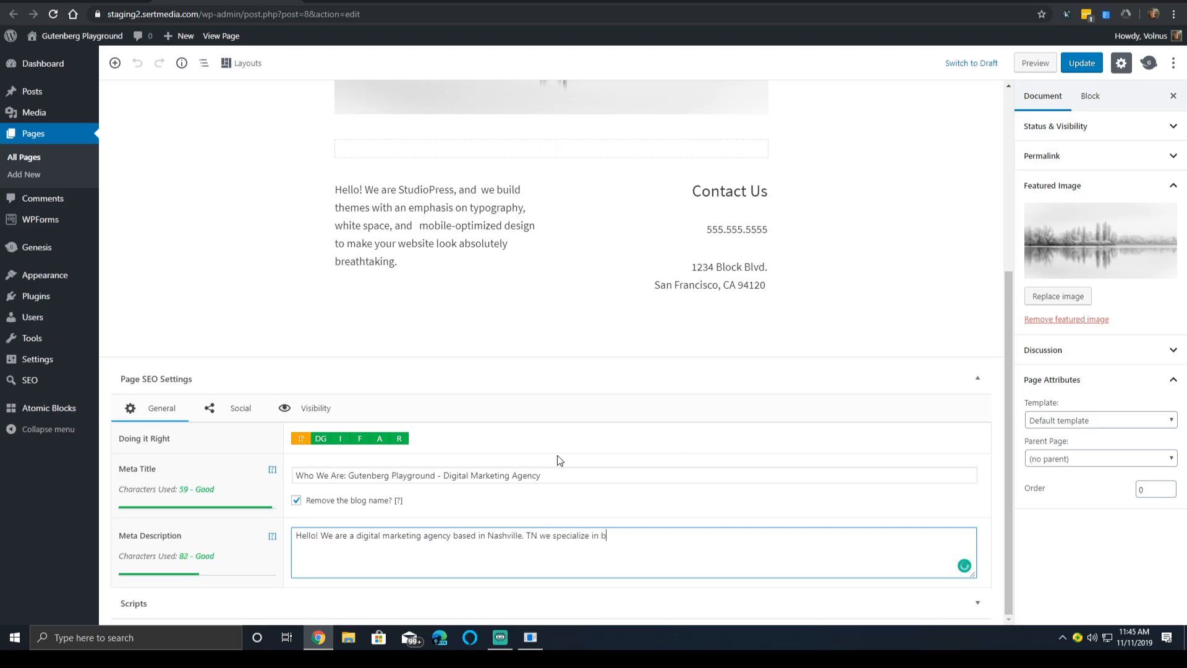
{"action": "type", "text": "oth WordPress & Sh"}
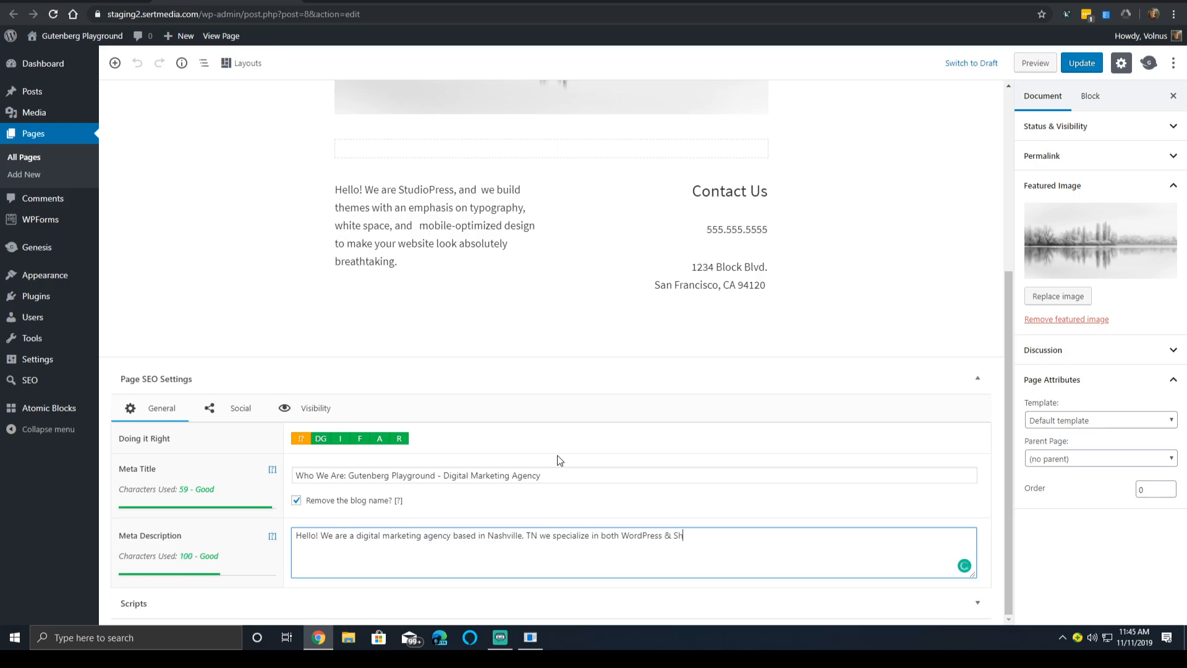
{"action": "type", "text": "opify SEO as well as"}
{"action": "type", "text": "all f"}
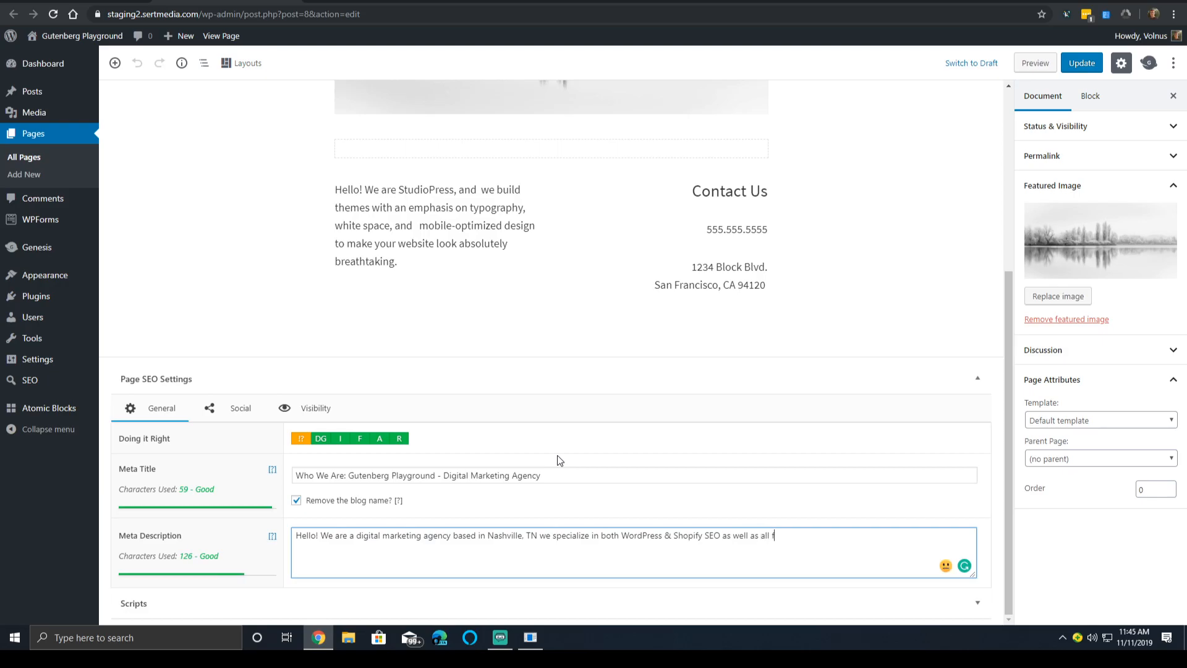
{"action": "type", "text": "acets of development work."}
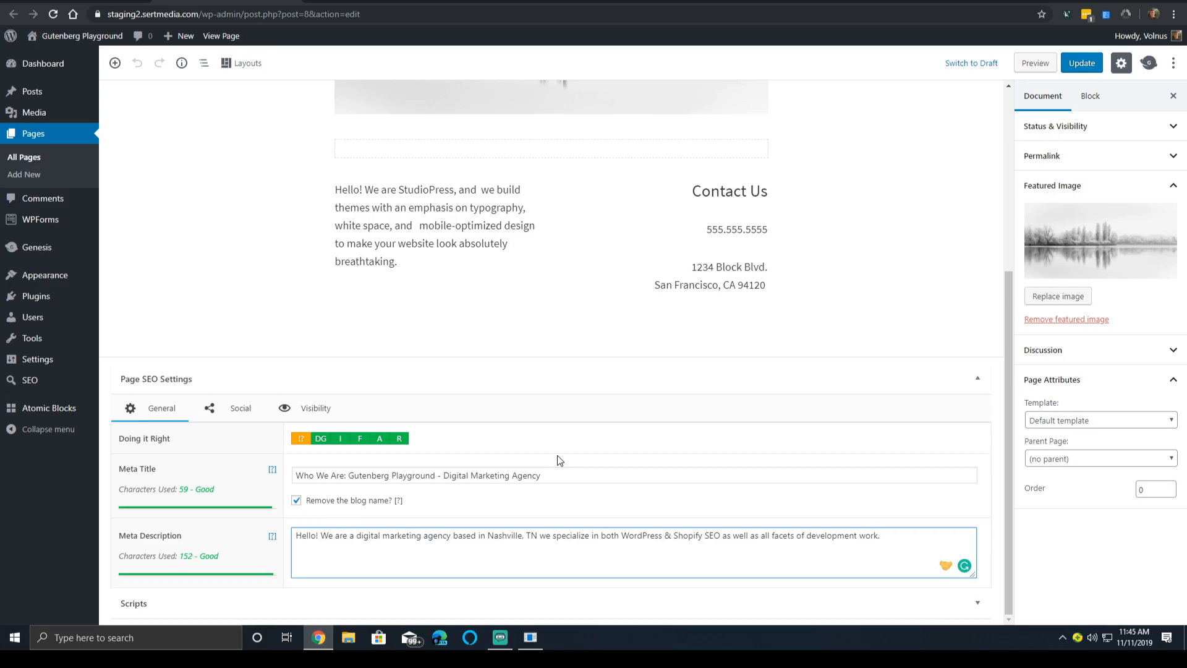
{"action": "key", "text": "ctrl+s"}
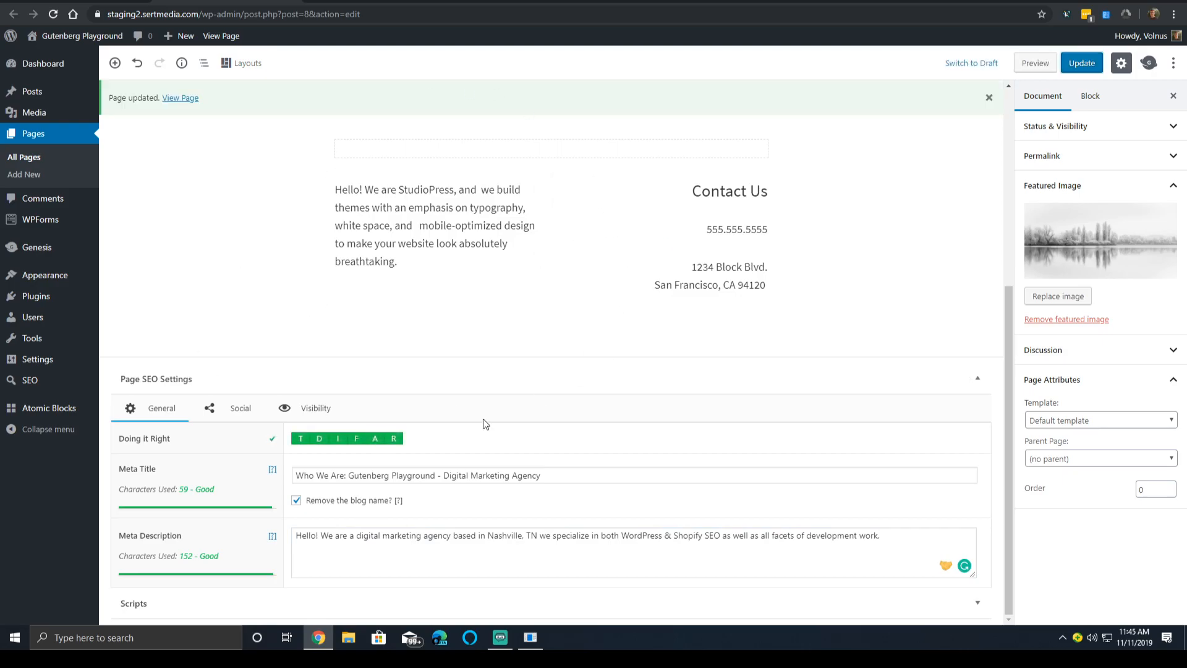
Step: Check the updated SEO bar and how the Social and Visibility sections reflect the new meta title and description
{"action": "mouse_move", "coordinate": [300, 442]}
{"action": "left_click", "coordinate": [217, 410]}
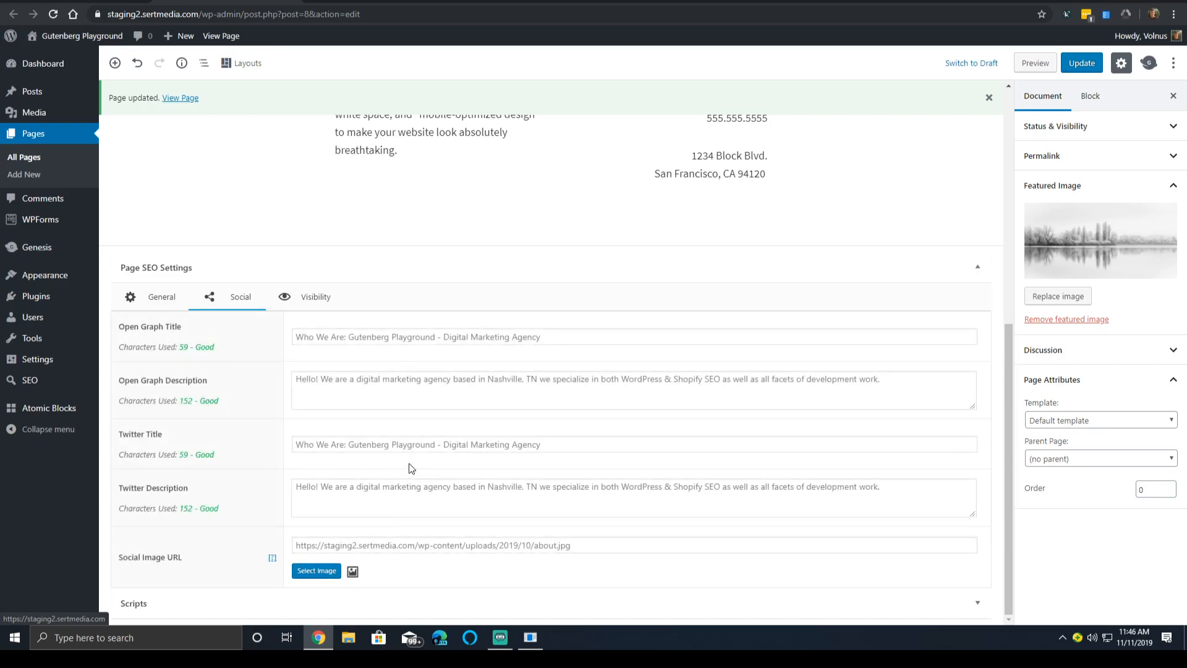
{"action": "double_click", "coordinate": [437, 378]}
{"action": "left_click", "coordinate": [300, 309]}
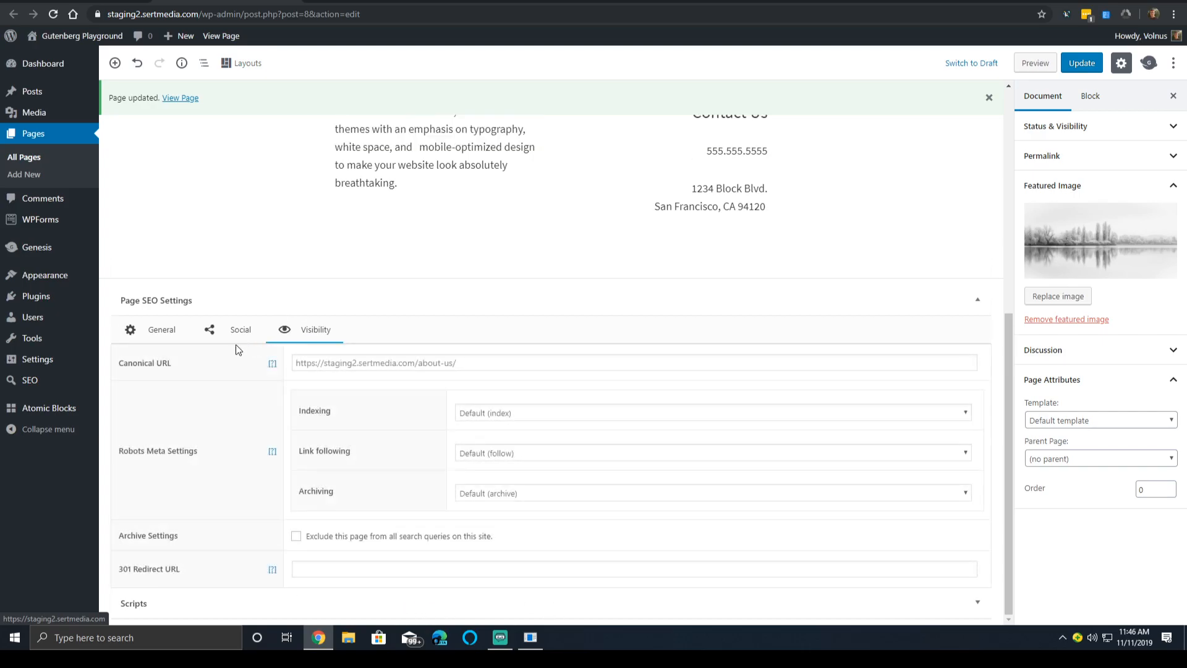
{"action": "left_click", "coordinate": [171, 329]}
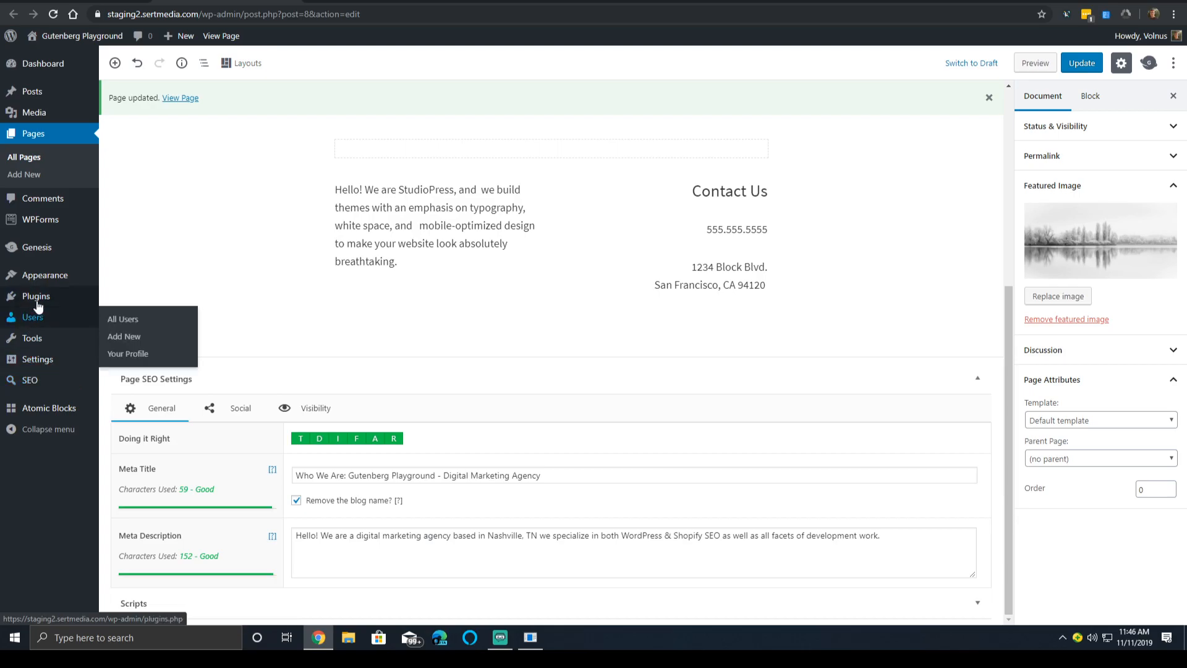
Step: Return to the list of all pages and examine the SEO bar of the About Us page
{"action": "mouse_move", "coordinate": [41, 300]}
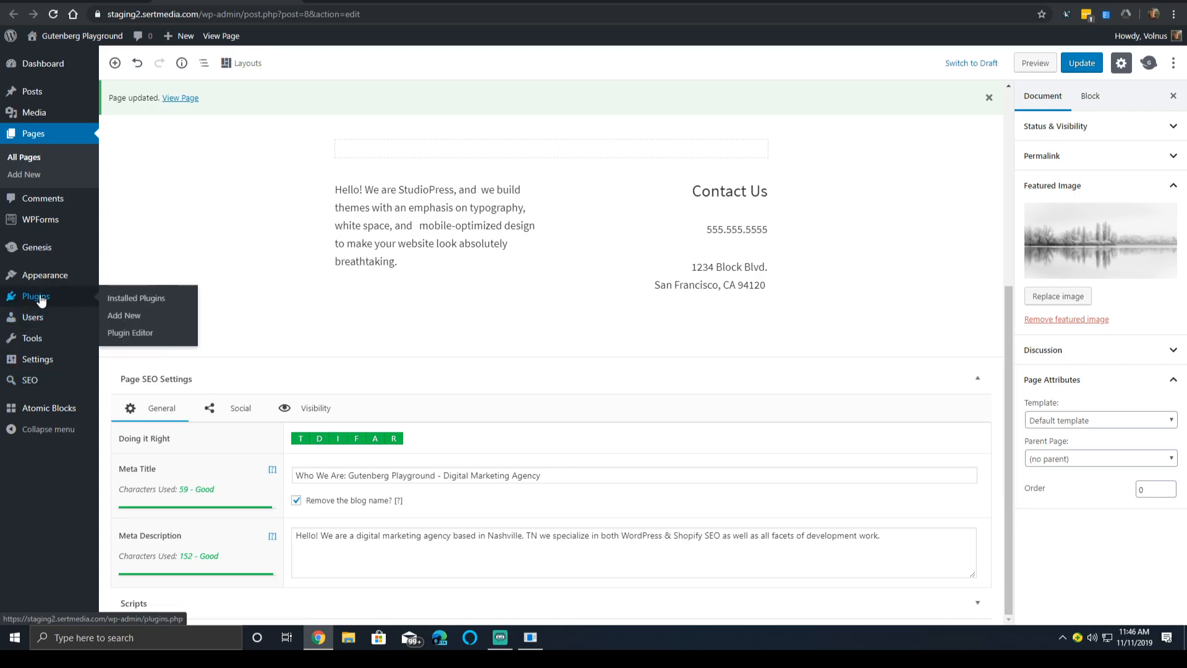
{"action": "left_click", "coordinate": [28, 161]}
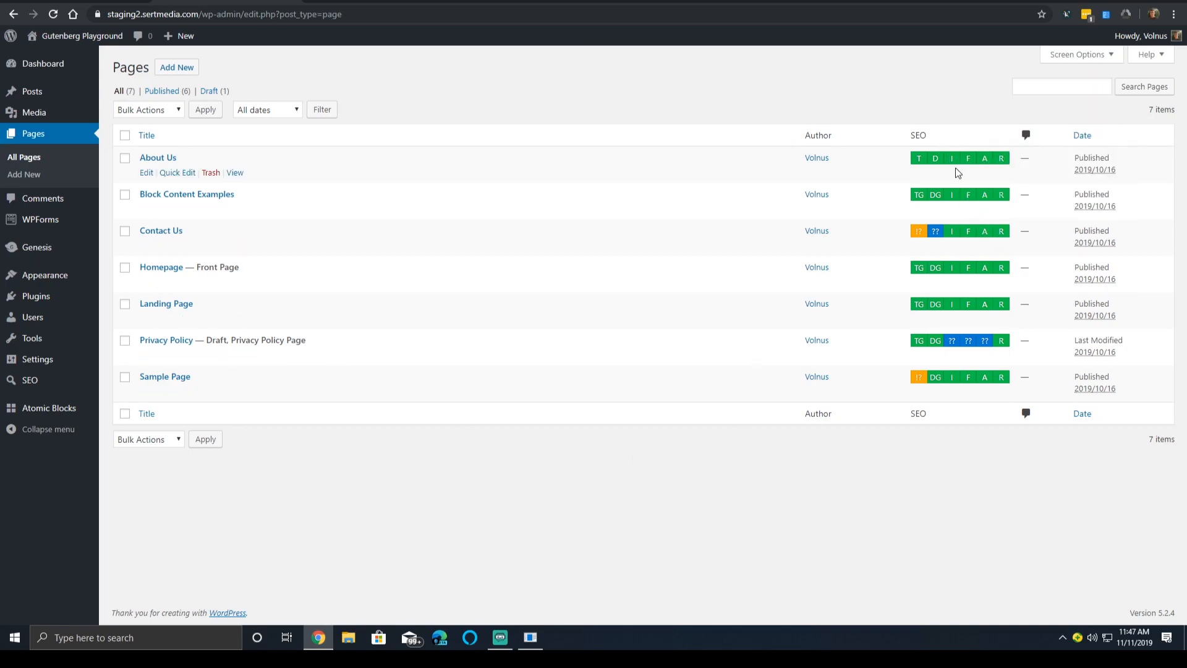
{"action": "mouse_move", "coordinate": [950, 157]}
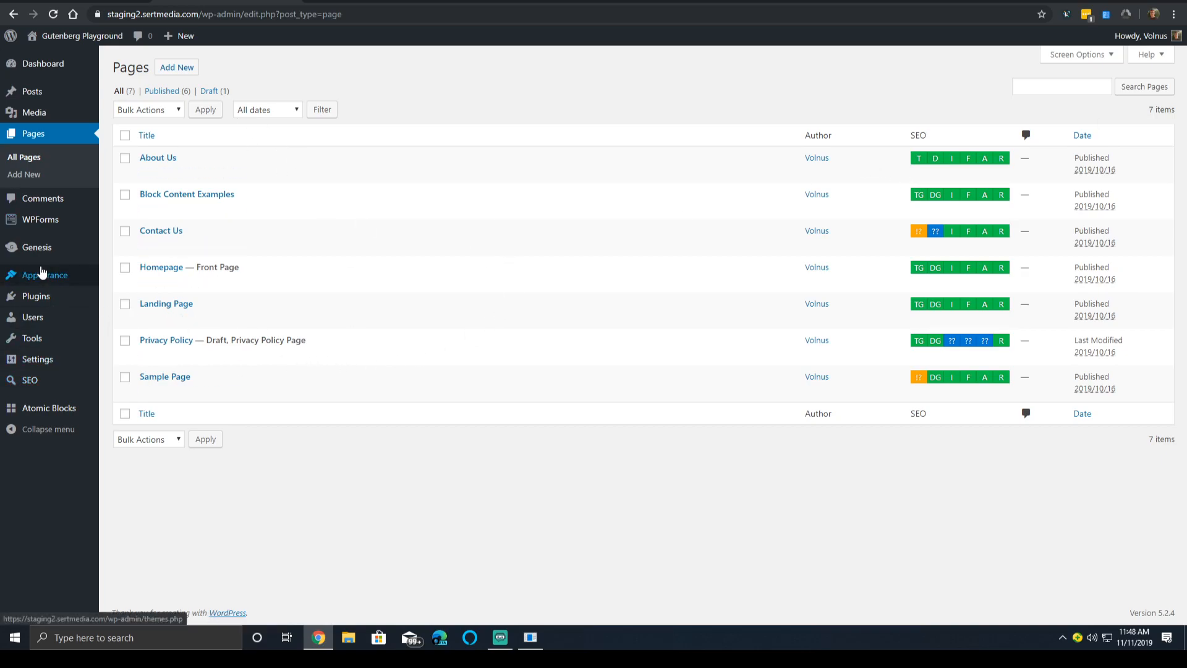
Step: Search for "the seo framework" among the plugins that can be added to the site
{"action": "left_click", "coordinate": [127, 313]}
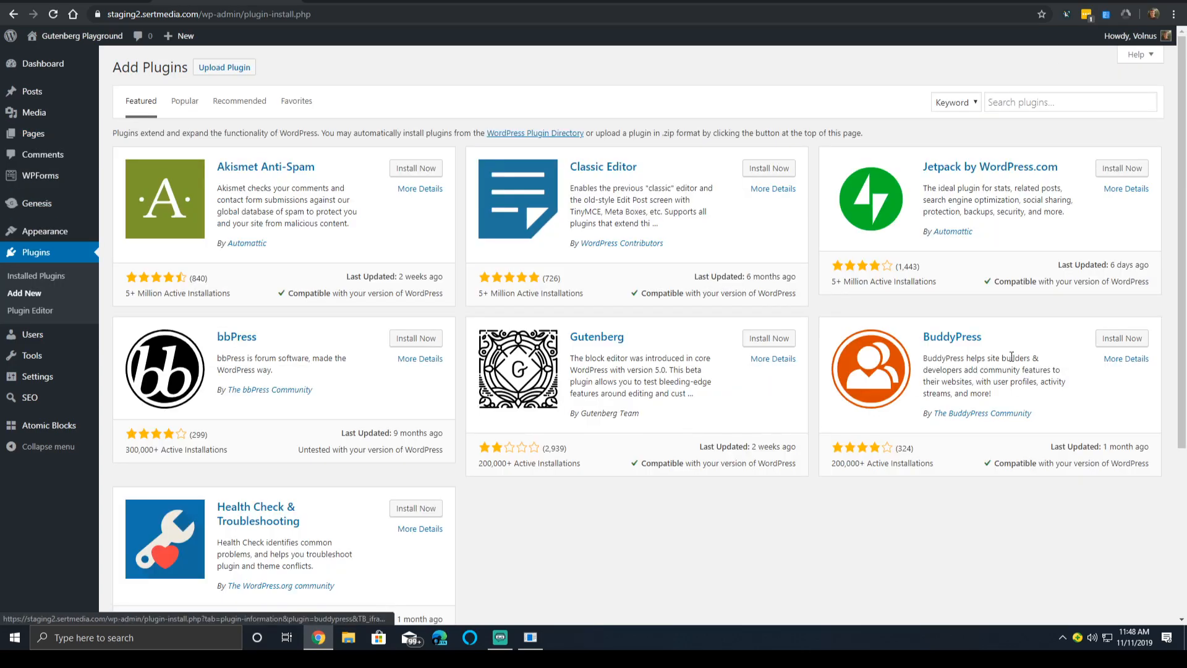
{"action": "left_click", "coordinate": [1058, 110]}
{"action": "type", "text": "yhr d"}
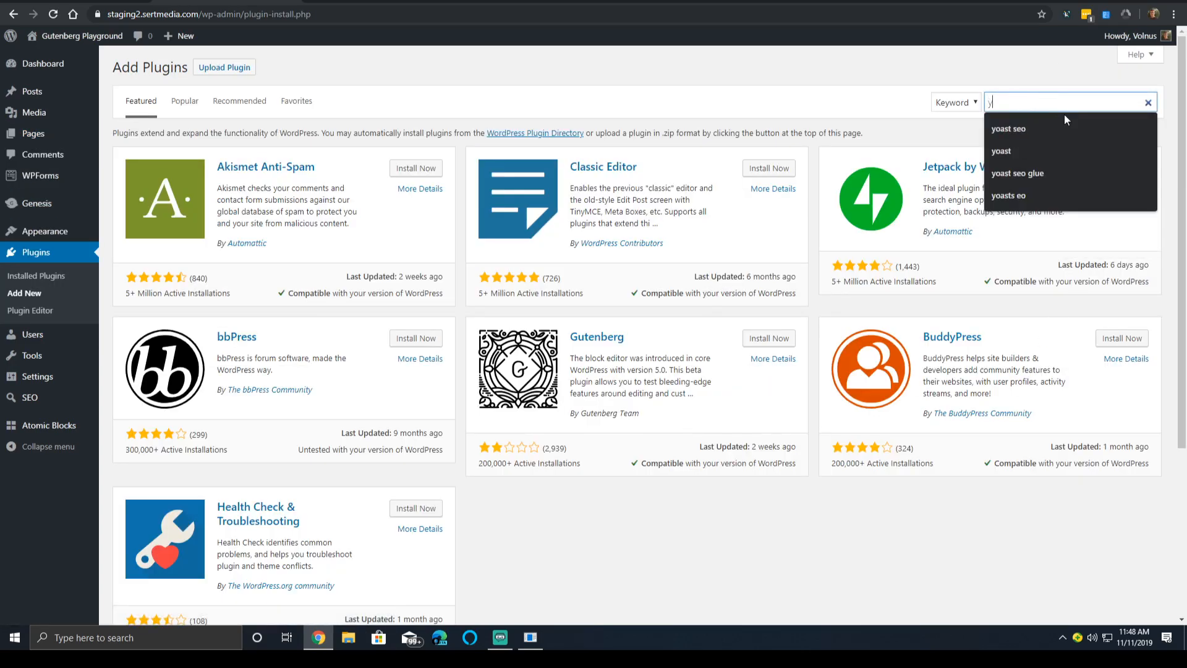
{"action": "key", "text": "BackSpace"}
{"action": "key", "text": "BackSpace"}
{"action": "key", "text": "BackSpace"}
{"action": "key", "text": "BackSpace"}
{"action": "key", "text": "BackSpace"}
{"action": "type", "text": "the"}
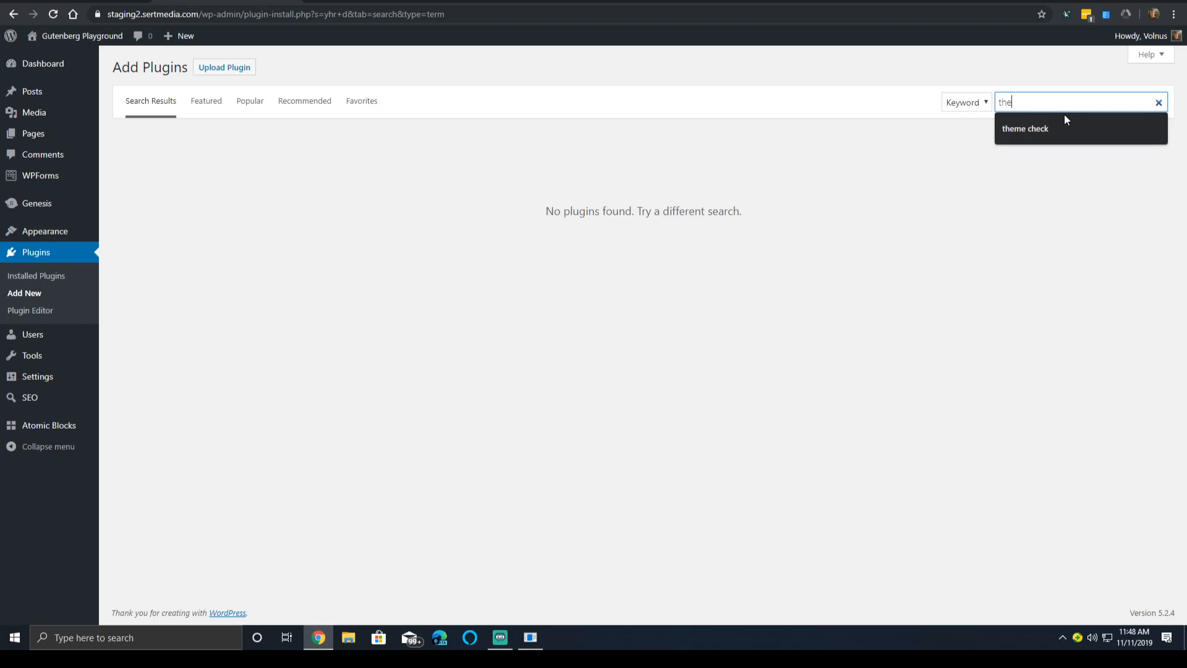
{"action": "type", "text": " seo work"}
{"action": "key", "text": "BackSpace"}
{"action": "key", "text": "BackSpace"}
{"action": "key", "text": "BackSpace"}
{"action": "key", "text": "BackSpace"}
{"action": "type", "text": "fr"}
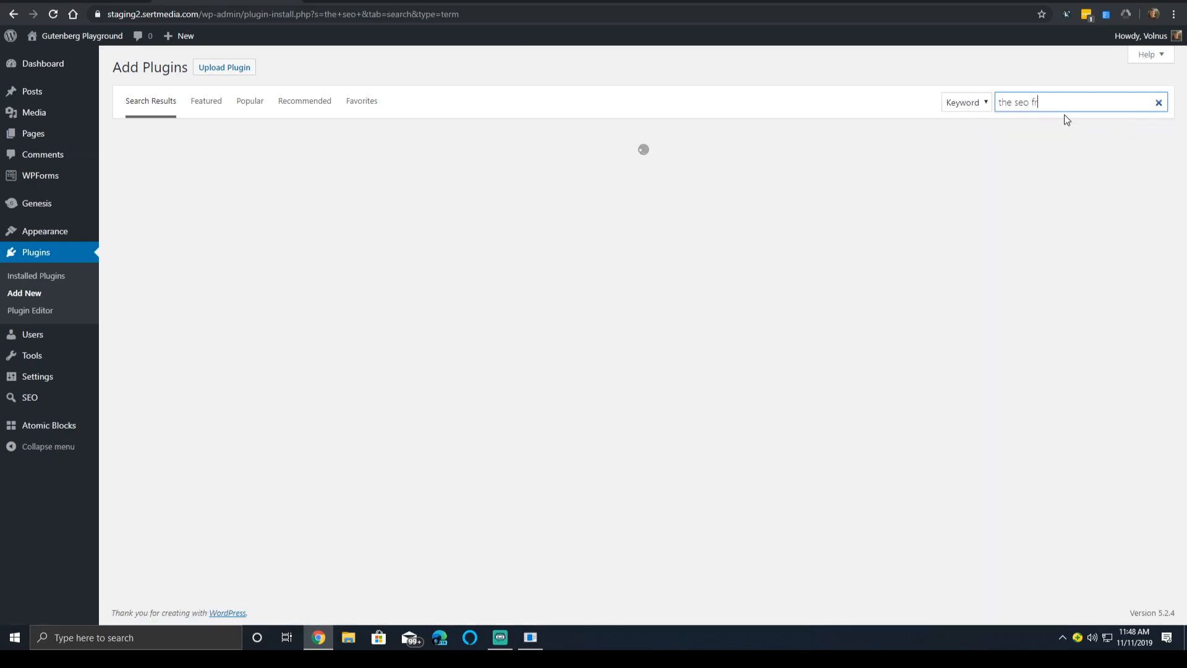
{"action": "type", "text": "amework"}
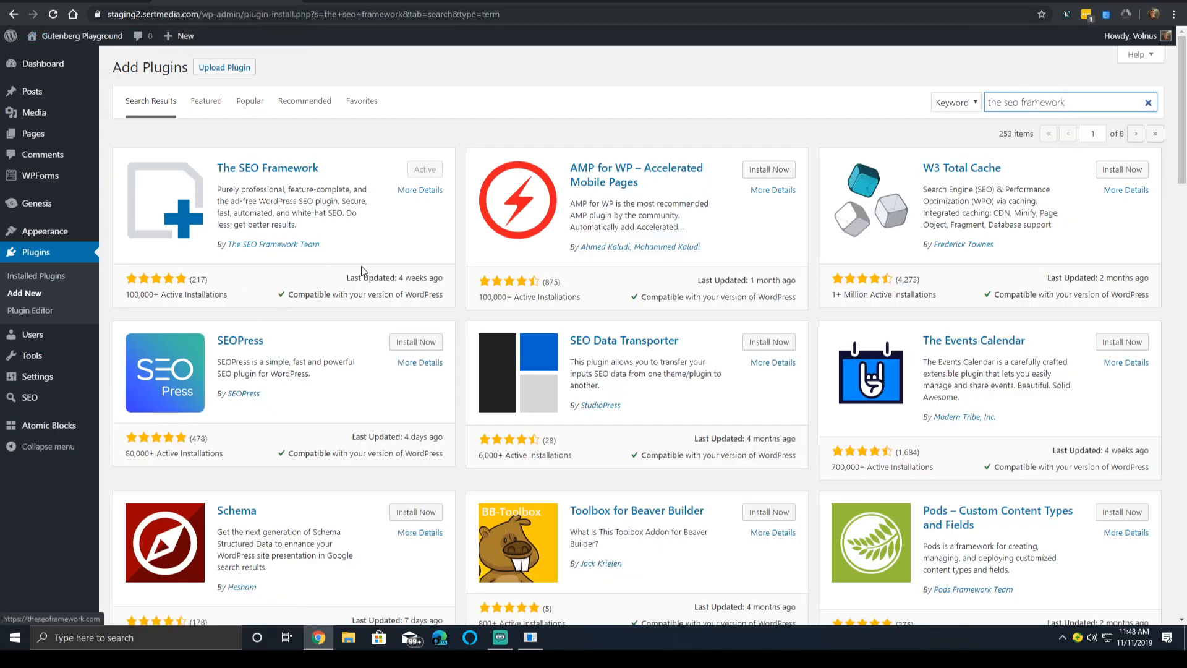
Step: Skim through the plugin search results and reopen the SEO settings page
{"action": "scroll", "coordinate": [355, 260], "scroll_direction": "down", "scroll_amount": 15}
{"action": "scroll", "coordinate": [353, 241], "scroll_direction": "down", "scroll_amount": 5}
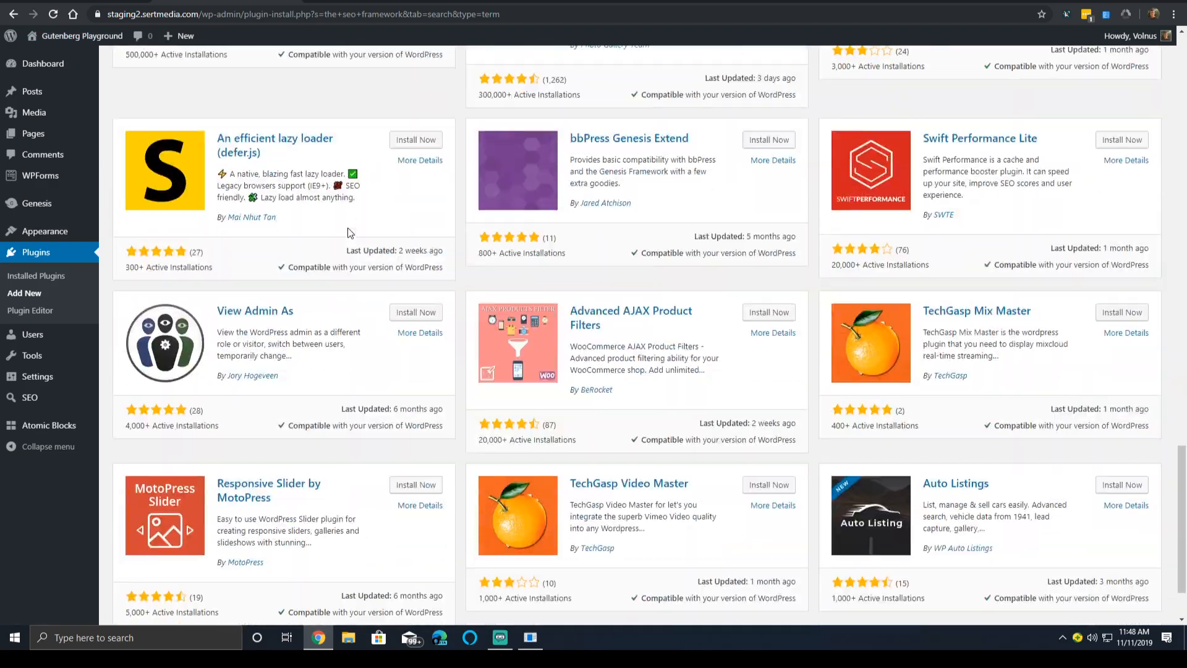
{"action": "scroll", "coordinate": [339, 301], "scroll_direction": "up", "scroll_amount": 20}
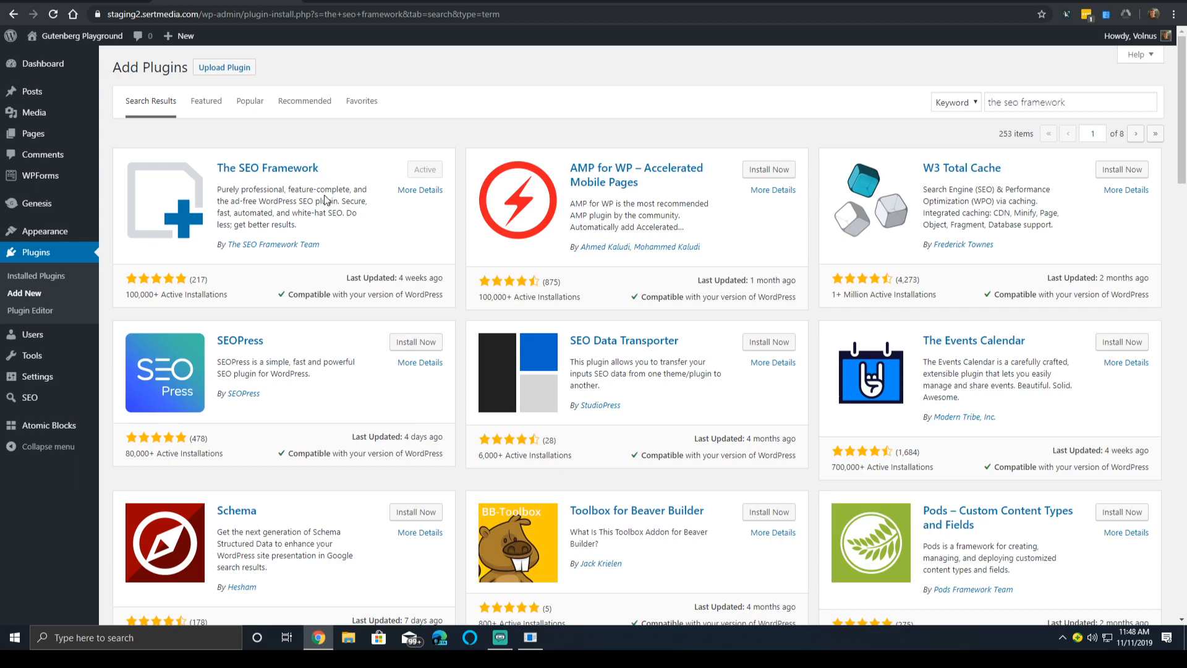
{"action": "scroll", "coordinate": [324, 199], "scroll_direction": "down", "scroll_amount": 6}
{"action": "scroll", "coordinate": [314, 229], "scroll_direction": "down", "scroll_amount": 18}
{"action": "scroll", "coordinate": [270, 226], "scroll_direction": "down", "scroll_amount": 4}
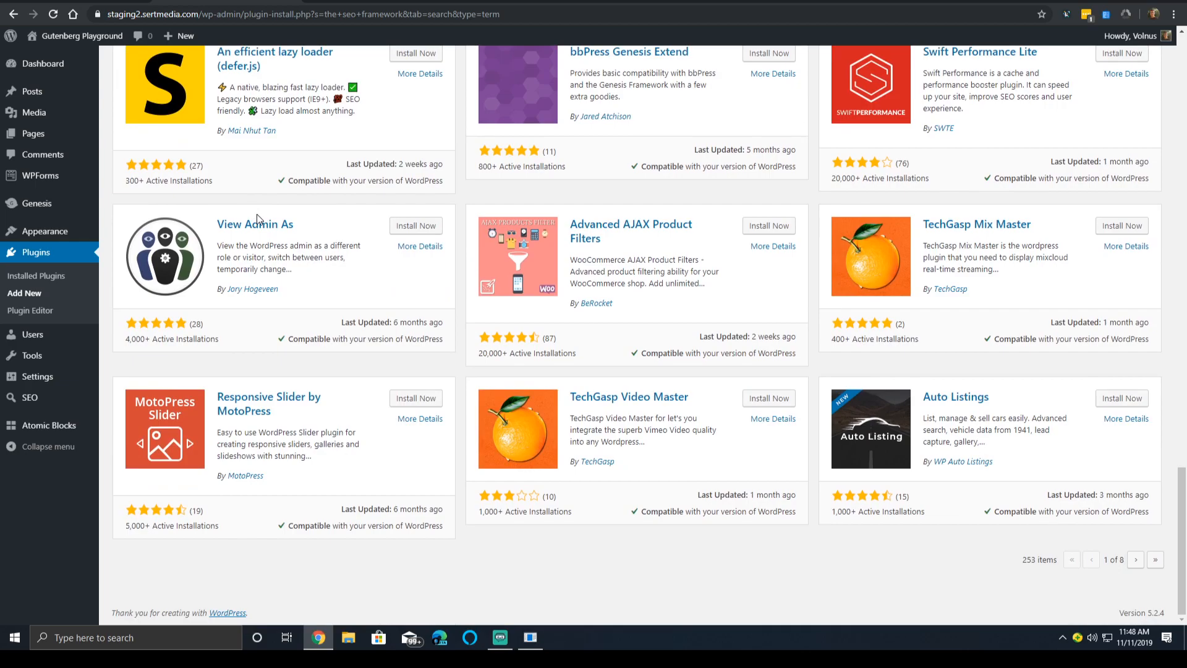
{"action": "left_click", "coordinate": [36, 396]}
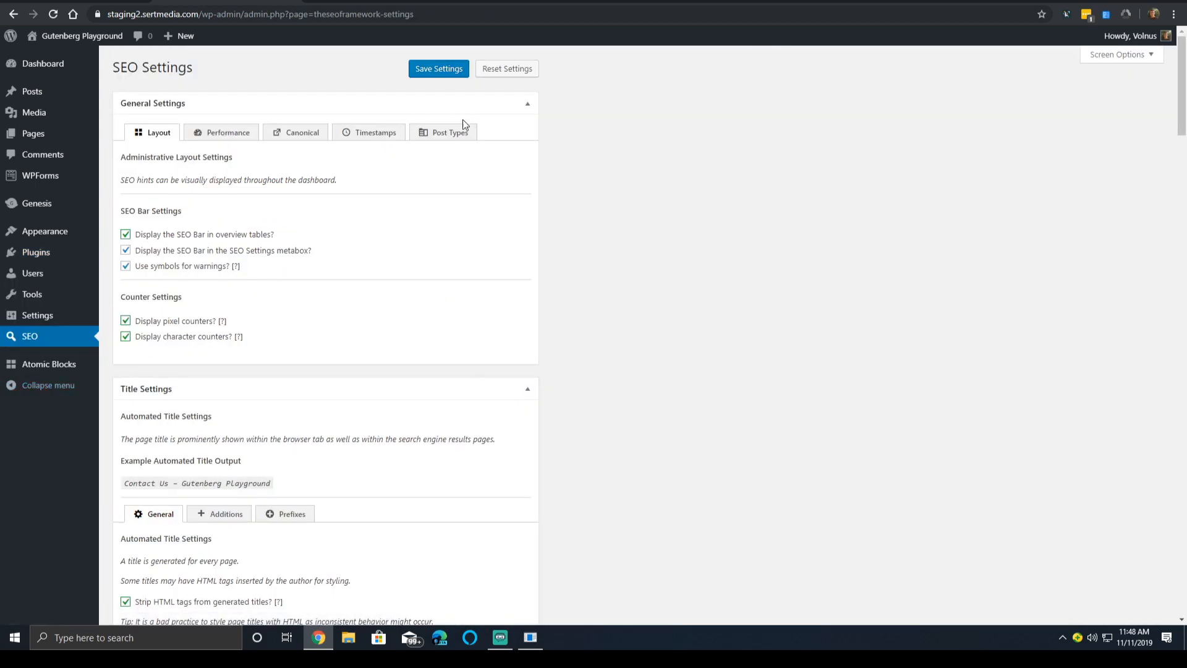
Step: Show the Post Types options of the General Settings and skim through all sections of the SEO settings page
{"action": "left_click", "coordinate": [448, 133]}
{"action": "scroll", "coordinate": [770, 177], "scroll_direction": "down", "scroll_amount": 10}
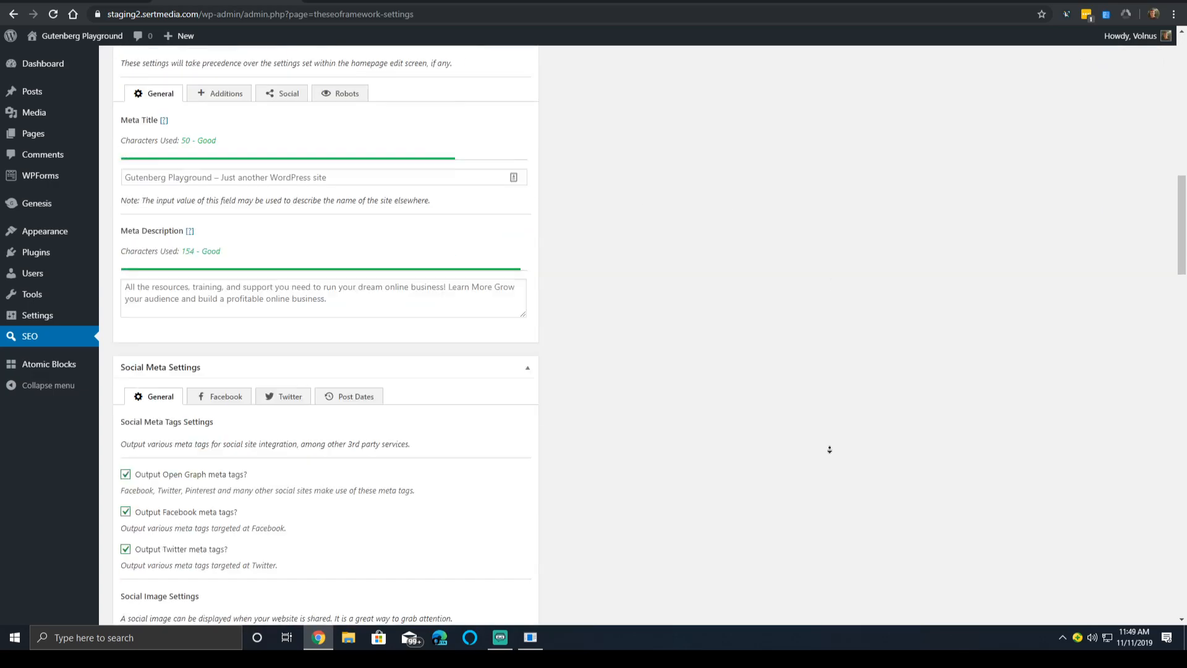
{"action": "scroll", "coordinate": [830, 449], "scroll_direction": "down", "scroll_amount": 15}
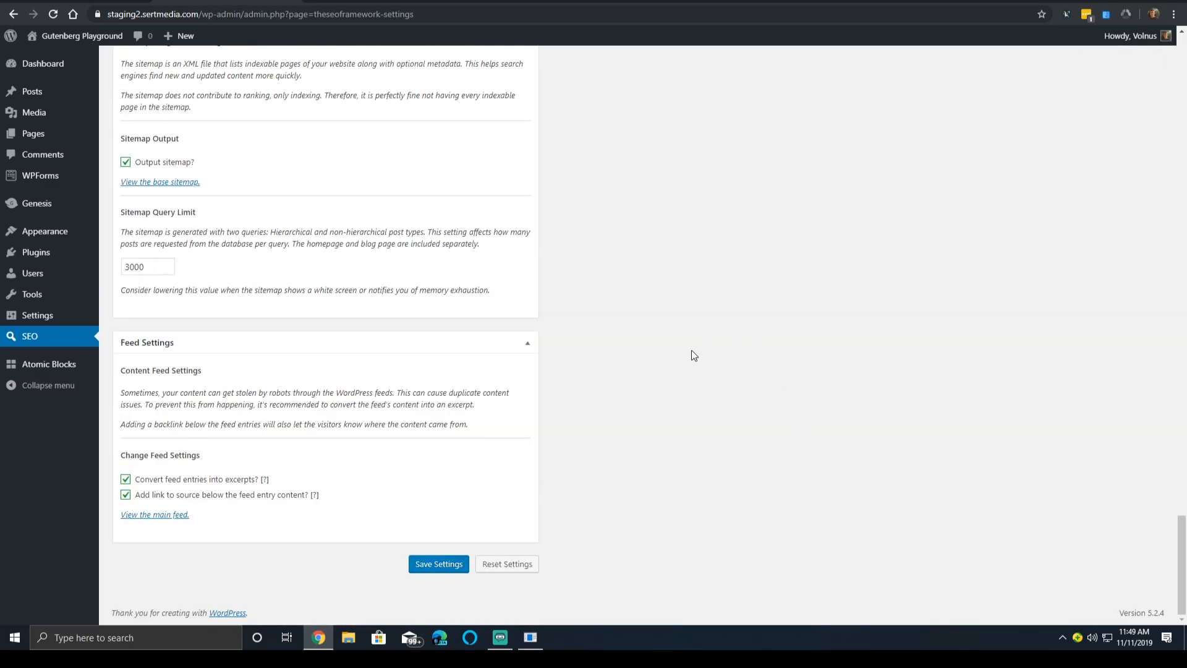
{"action": "scroll", "coordinate": [680, 365], "scroll_direction": "up", "scroll_amount": 20}
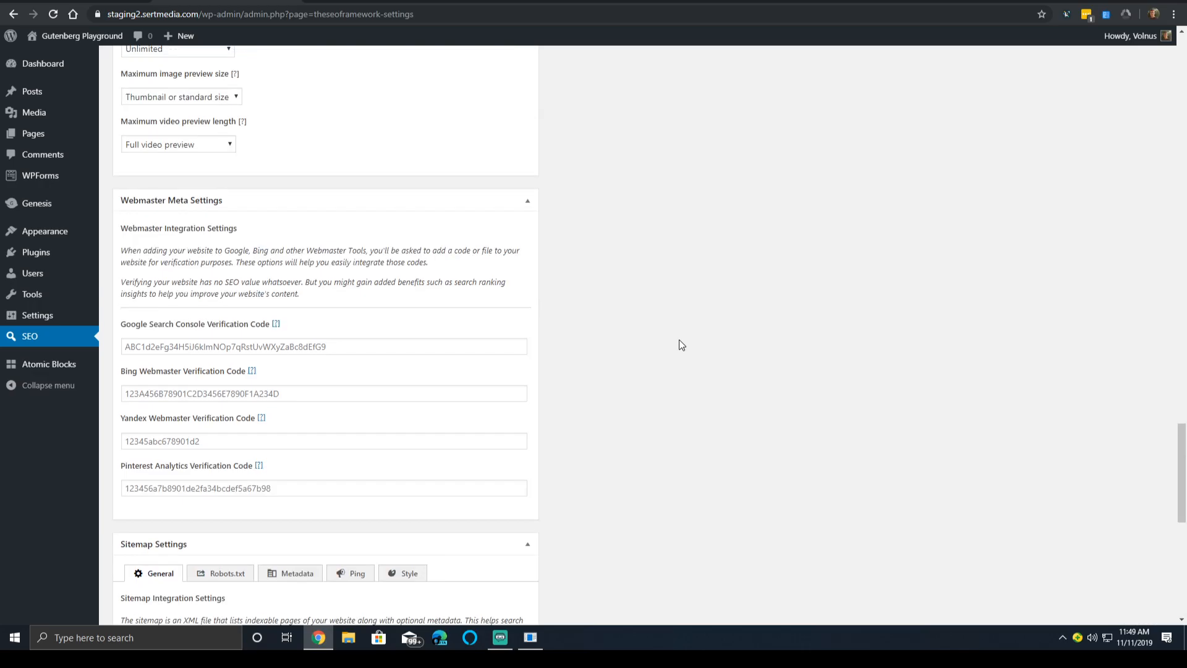
{"action": "scroll", "coordinate": [679, 340], "scroll_direction": "up", "scroll_amount": 15}
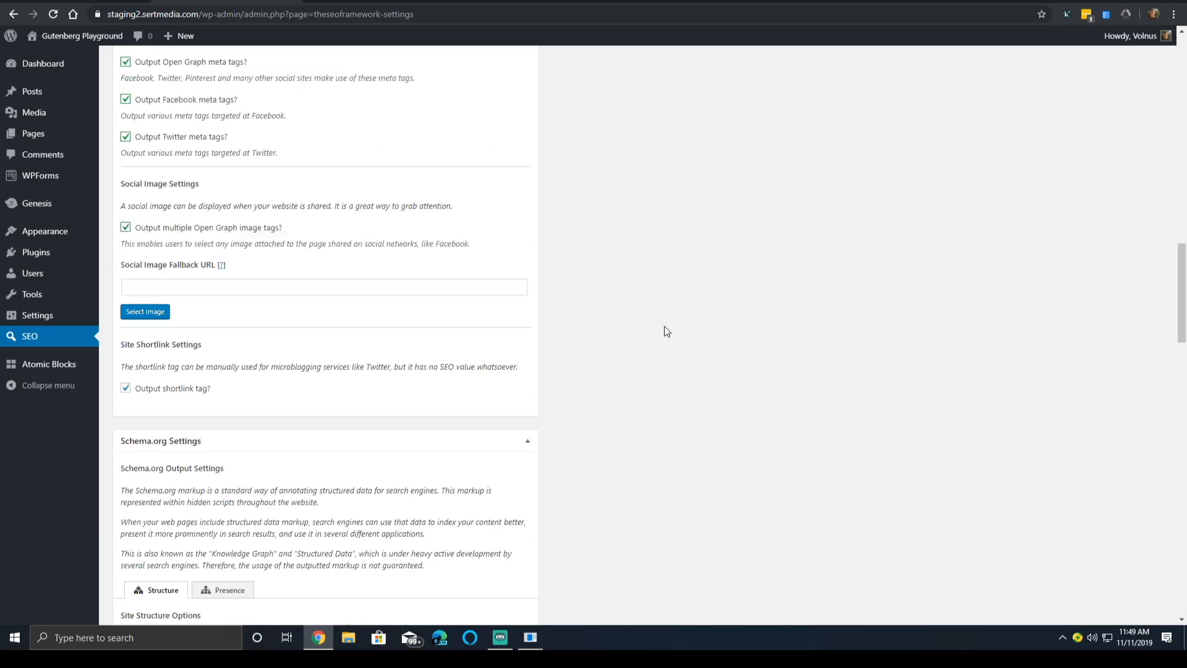
{"action": "scroll", "coordinate": [622, 292], "scroll_direction": "up", "scroll_amount": 15}
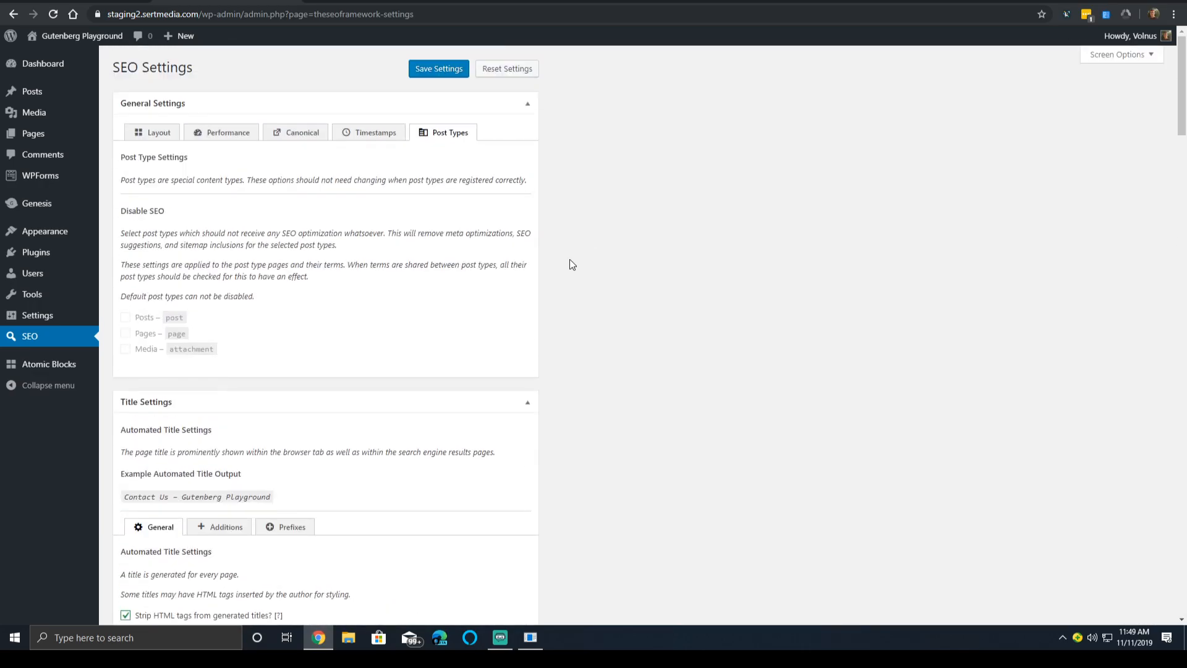
Step: Collapse every section below General Settings, from Title Settings through Feed Settings
{"action": "left_click", "coordinate": [175, 401]}
{"action": "scroll", "coordinate": [198, 204], "scroll_direction": "down", "scroll_amount": 4}
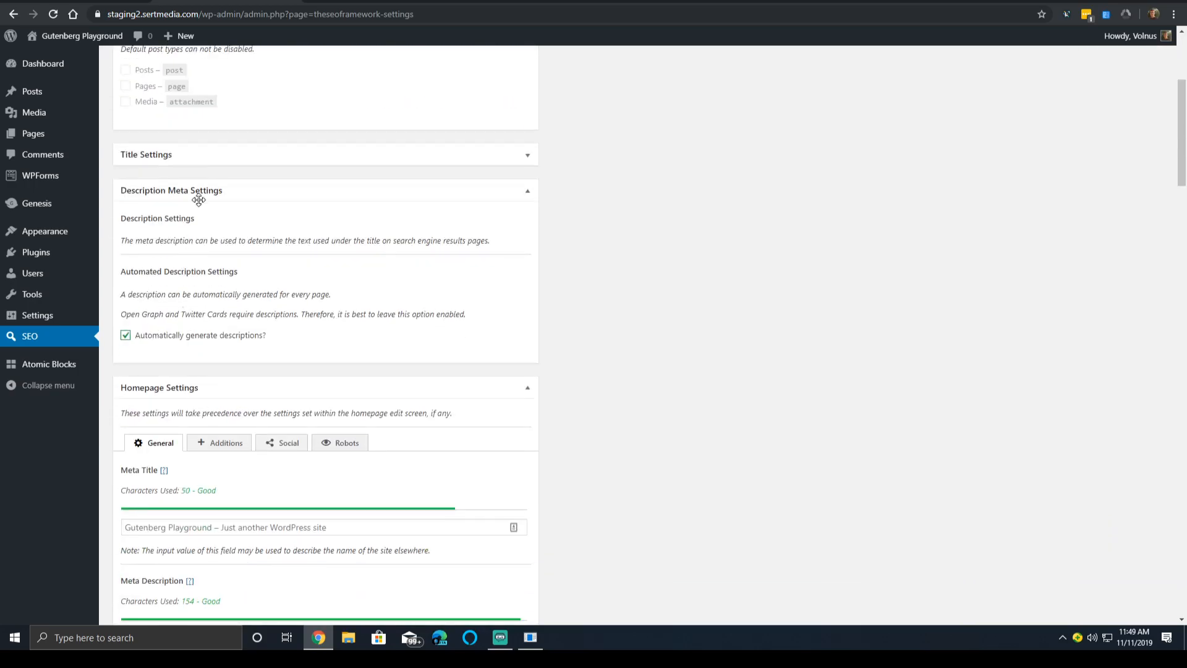
{"action": "left_click", "coordinate": [198, 199]}
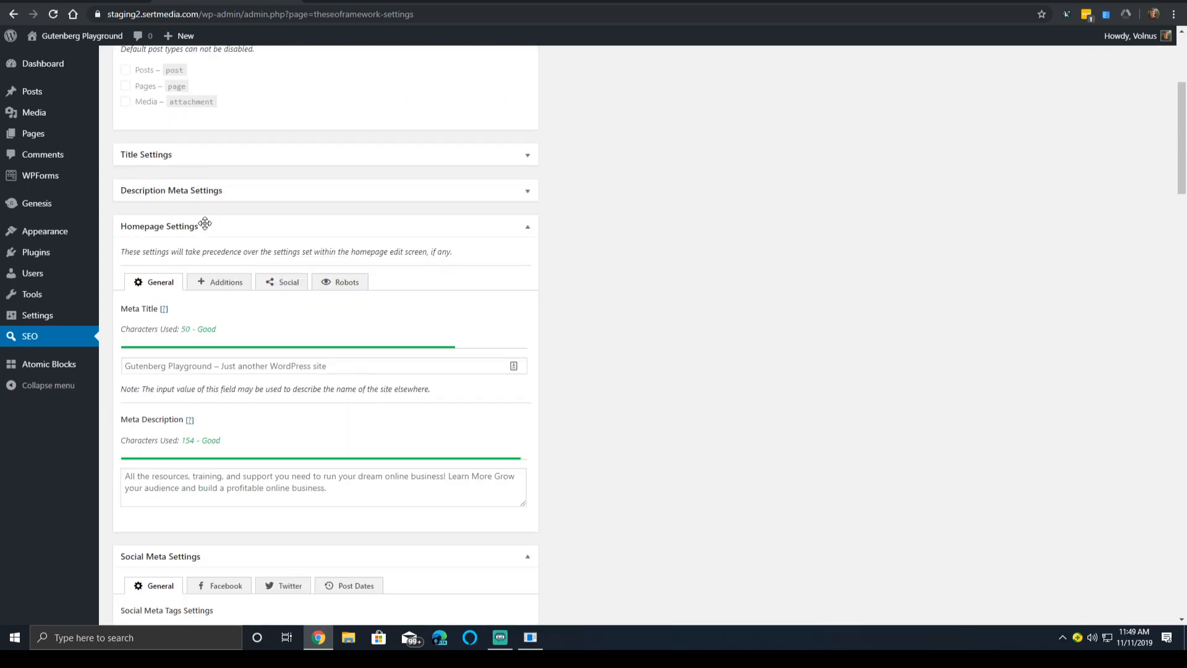
{"action": "left_click", "coordinate": [246, 230]}
{"action": "left_click", "coordinate": [233, 262]}
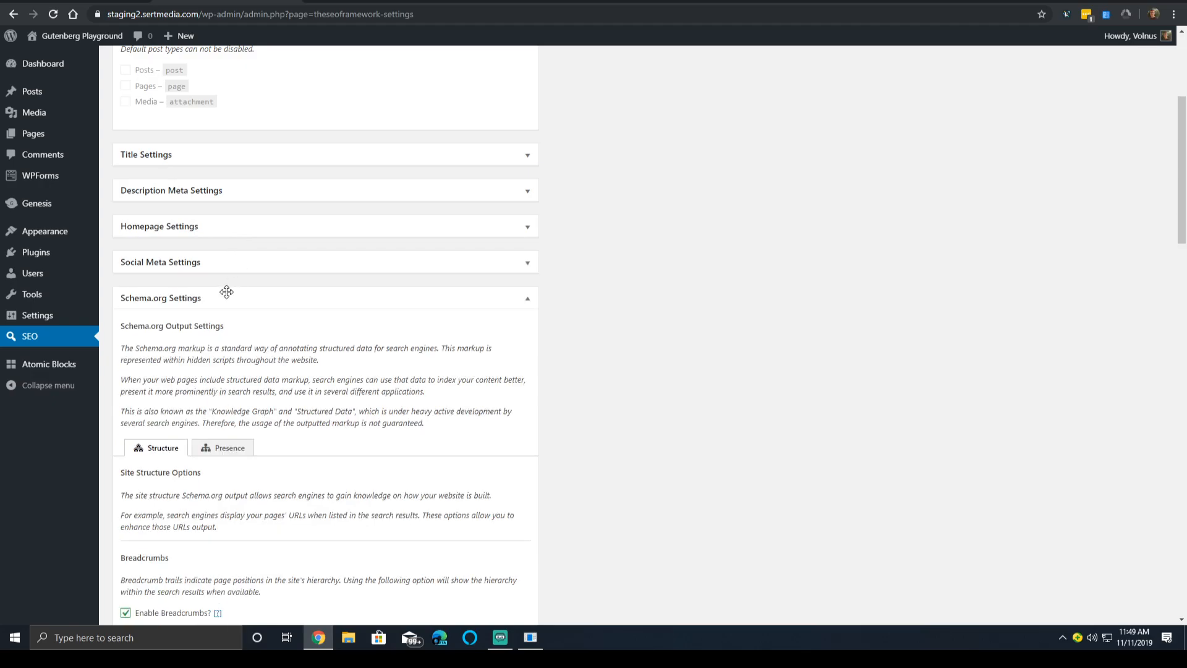
{"action": "left_click", "coordinate": [232, 299]}
{"action": "left_click", "coordinate": [224, 335]}
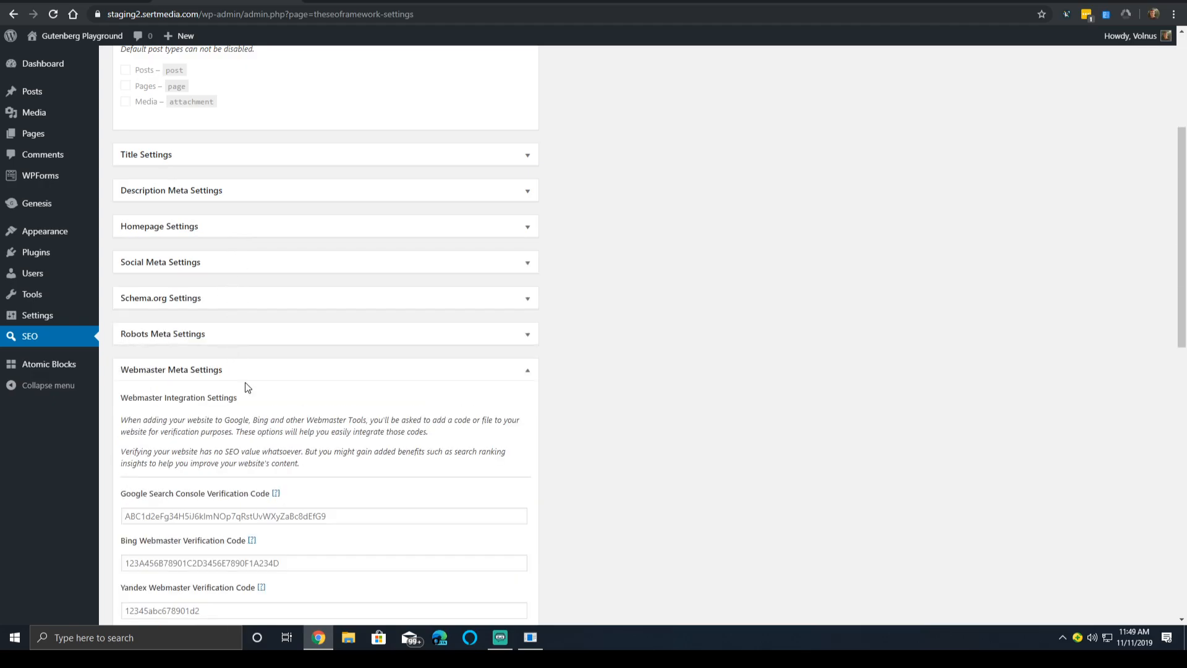
{"action": "left_click", "coordinate": [260, 374]}
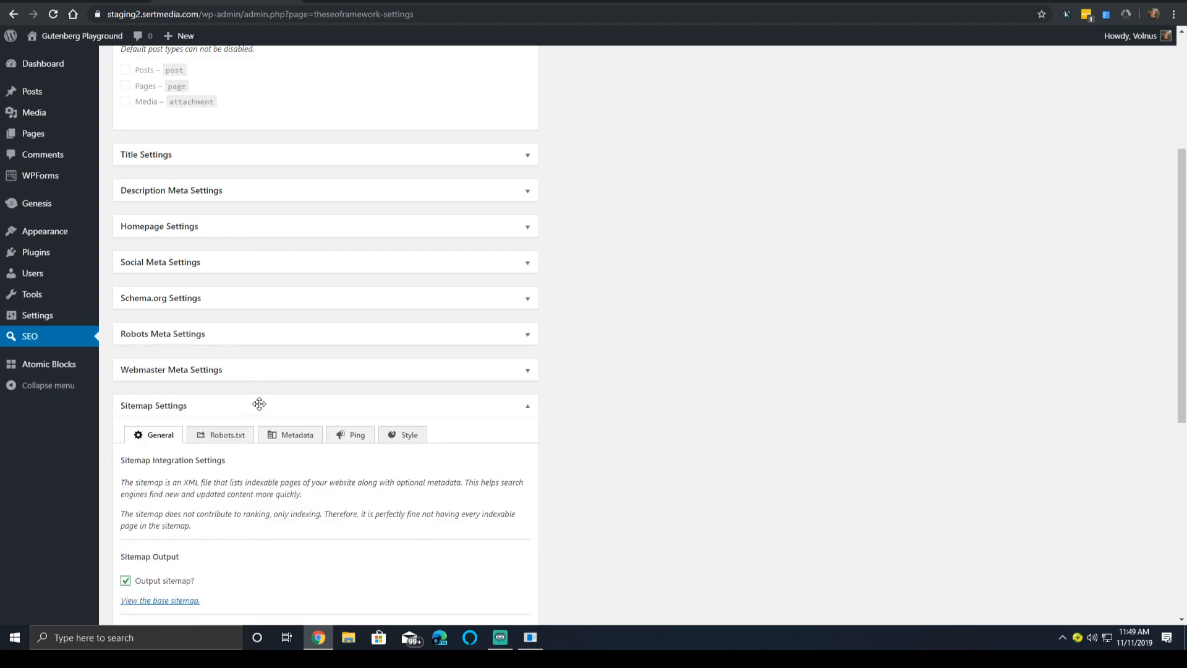
{"action": "left_click", "coordinate": [260, 404]}
{"action": "left_click", "coordinate": [233, 435]}
Step: Show the Performance options of the General Settings and look over them together with the collapsed sections
{"action": "scroll", "coordinate": [271, 261], "scroll_direction": "up", "scroll_amount": 3}
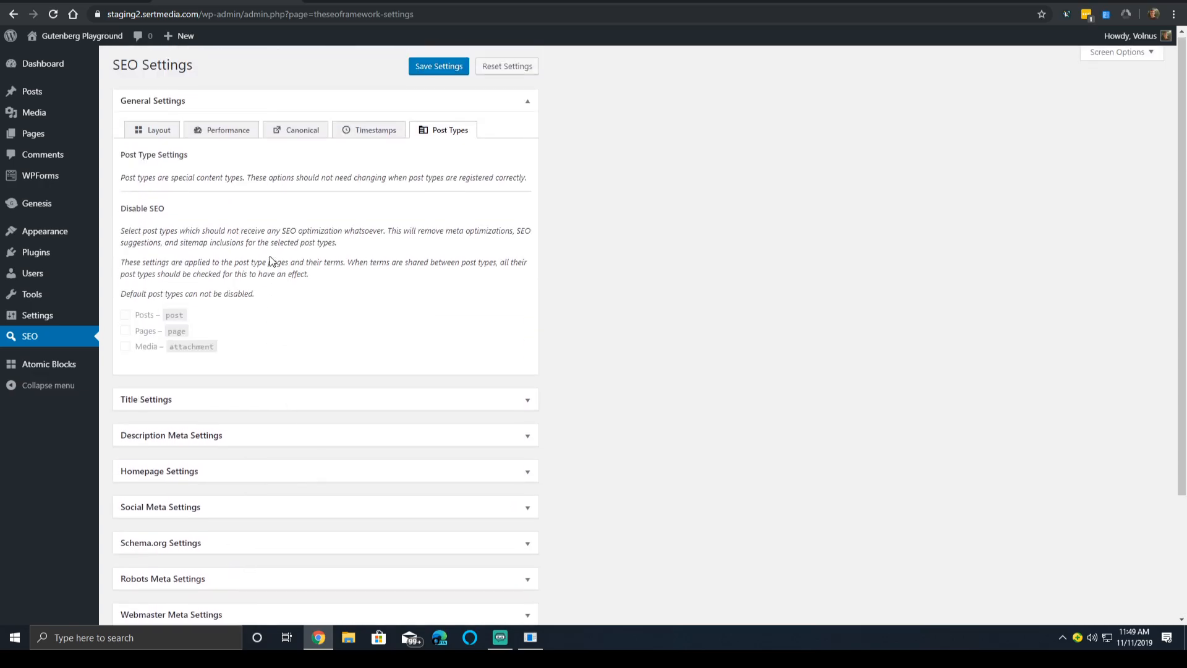
{"action": "left_click", "coordinate": [234, 127]}
{"action": "scroll", "coordinate": [236, 291], "scroll_direction": "down", "scroll_amount": 4}
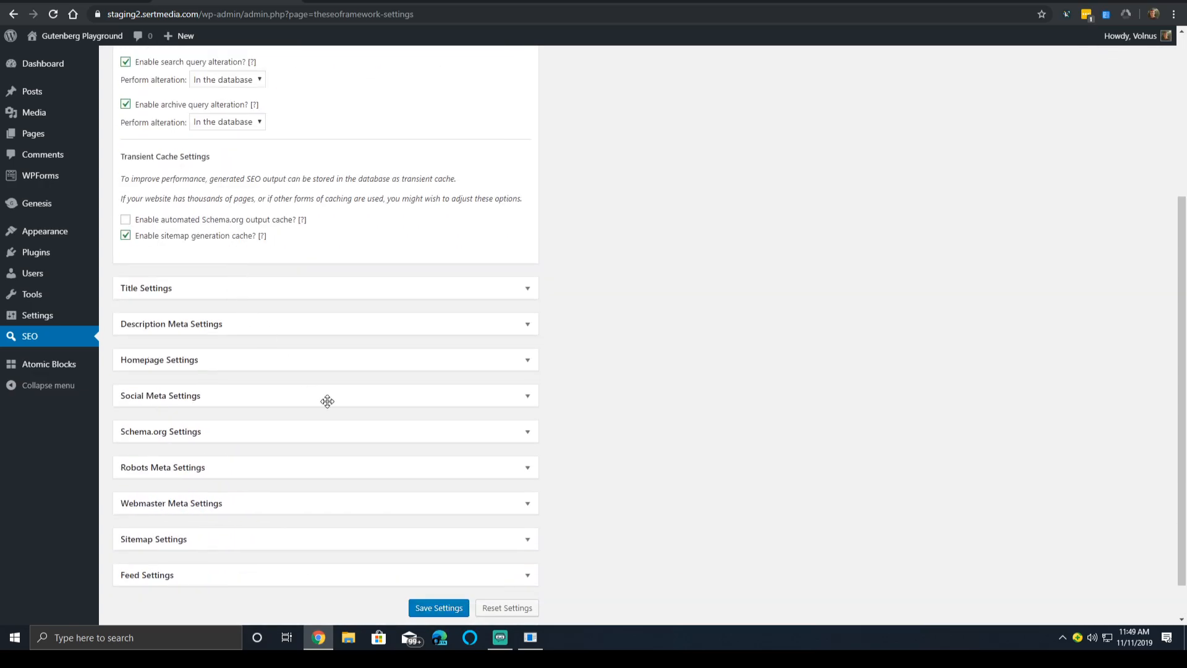
{"action": "scroll", "coordinate": [339, 357], "scroll_direction": "up", "scroll_amount": 4}
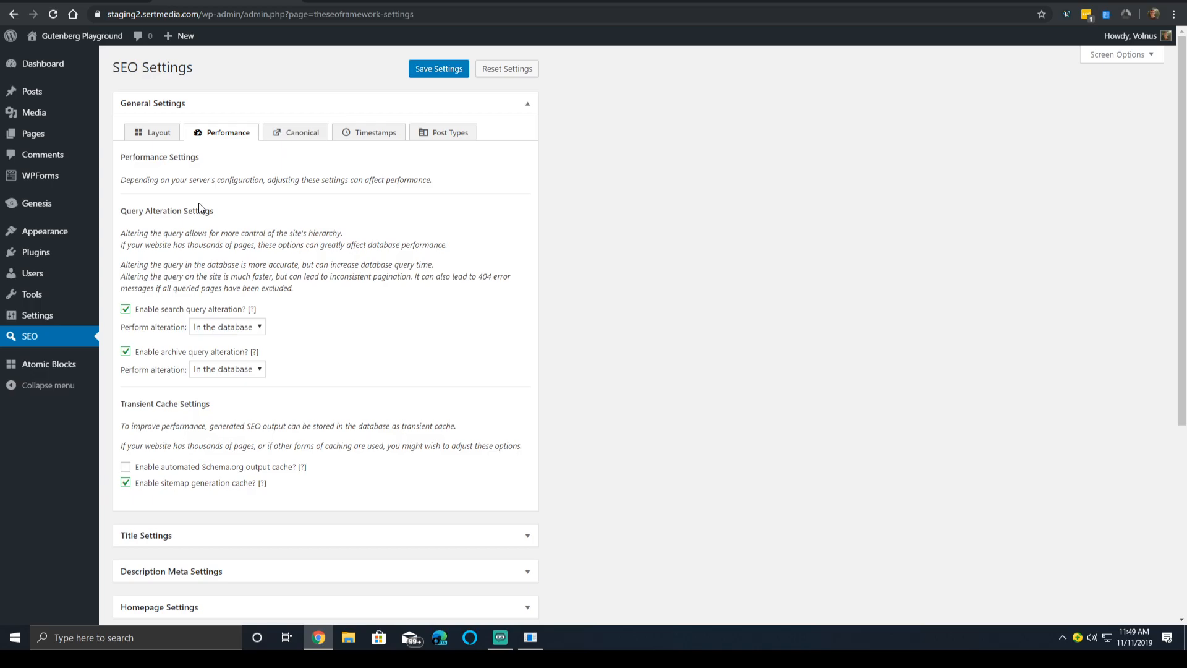
Step: Open the list of all pages and examine the SEO bar hints for the Contact Us and Privacy Policy pages
{"action": "left_click", "coordinate": [65, 137]}
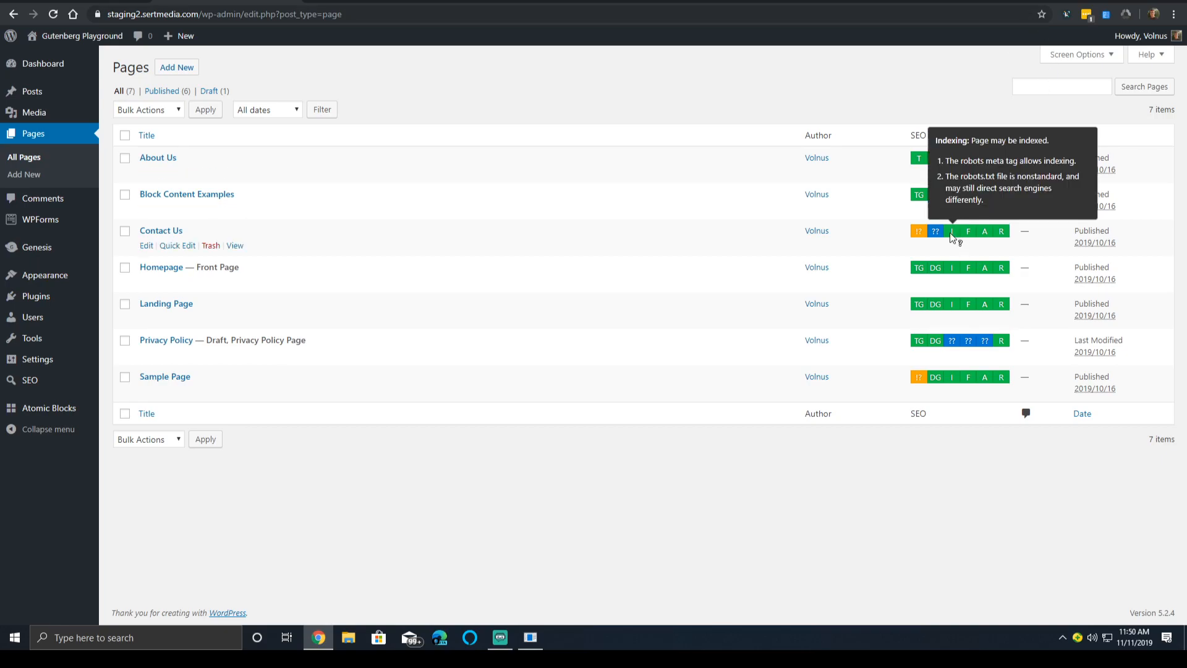
{"action": "mouse_move", "coordinate": [918, 234]}
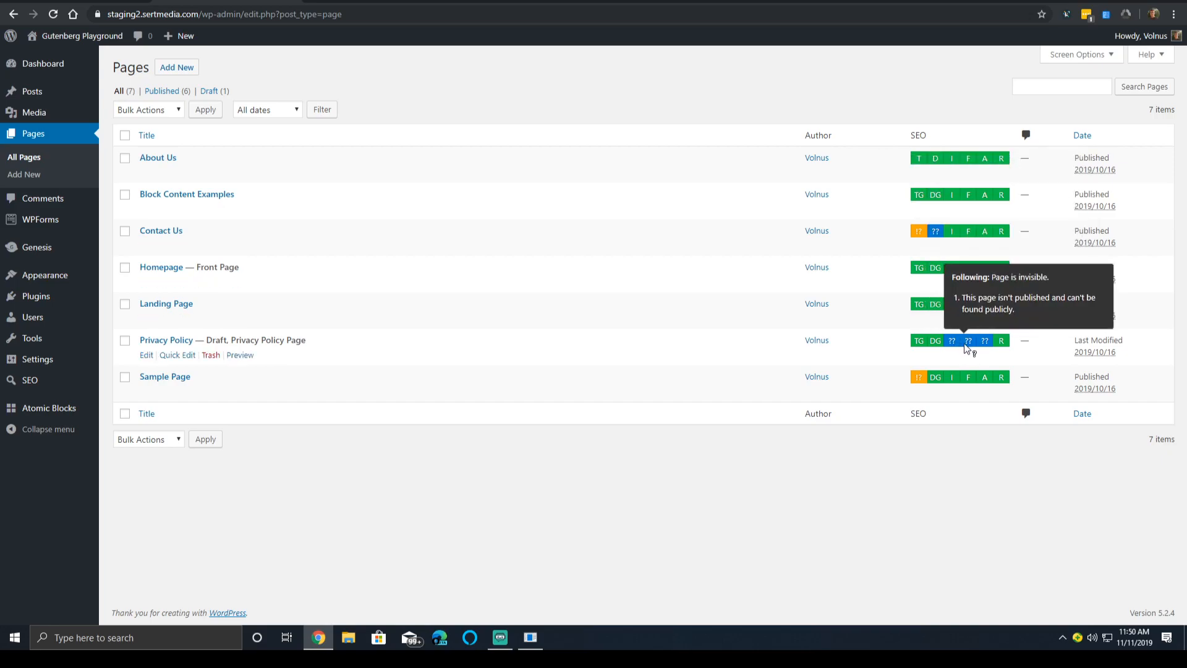
{"action": "mouse_move", "coordinate": [983, 346]}
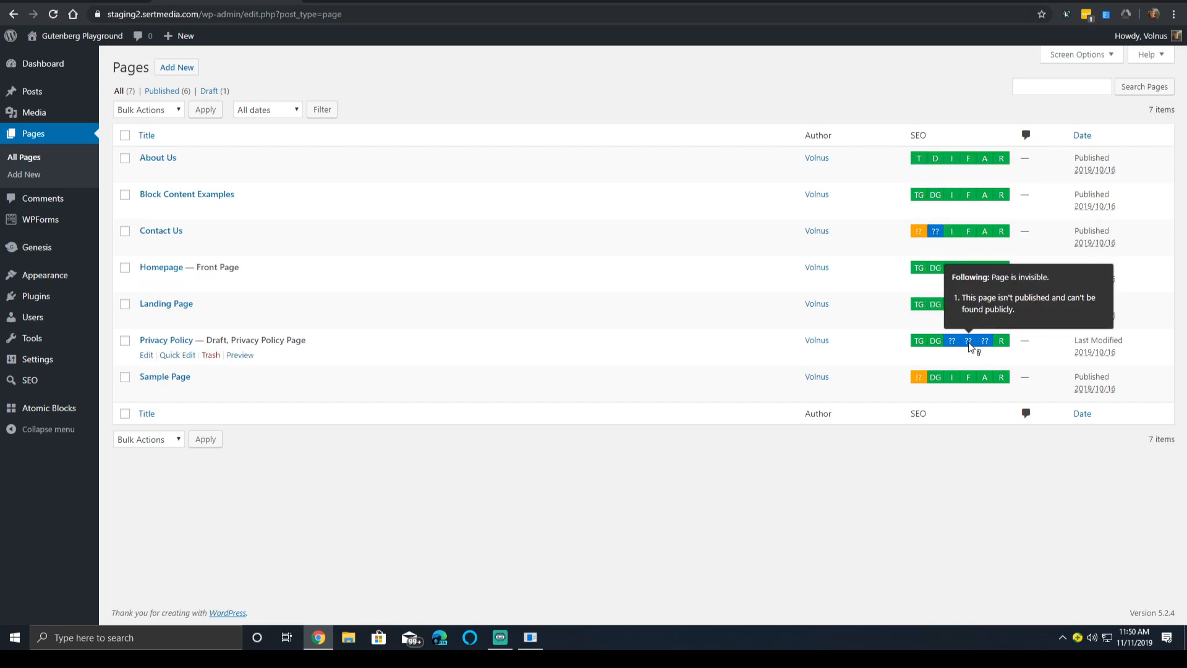